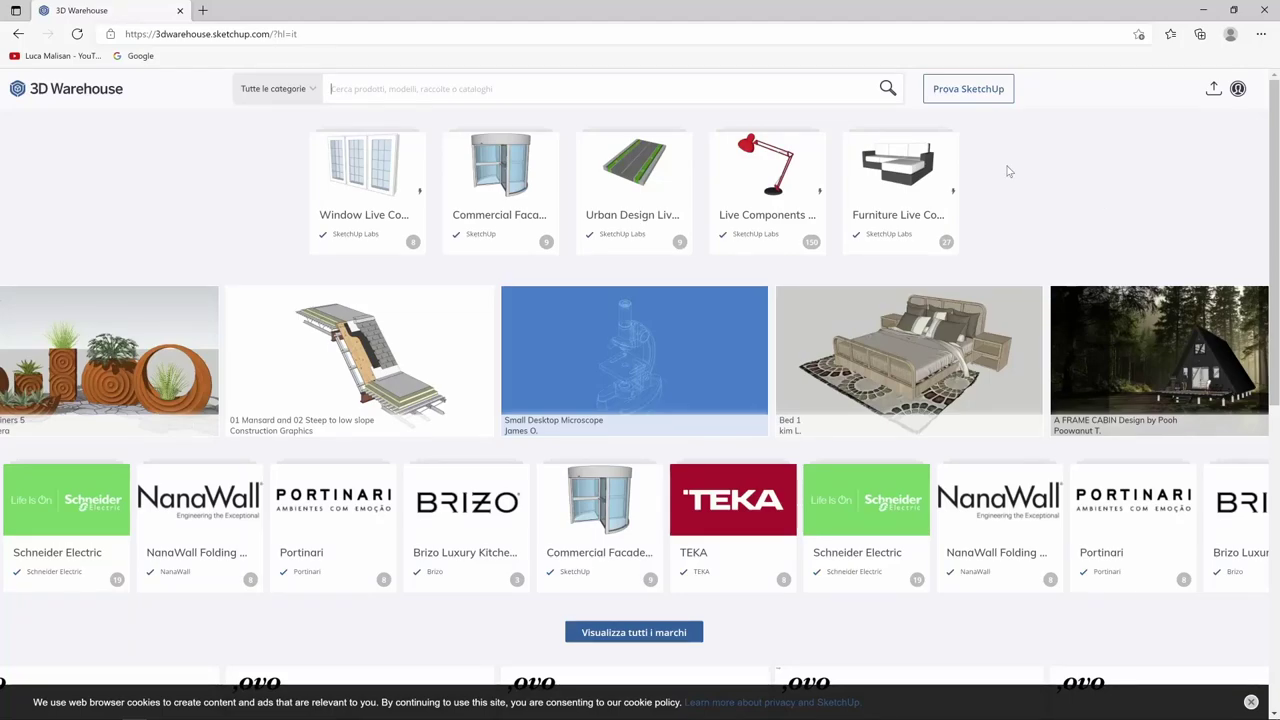
# Step: Scroll through the 3D Warehouse home page to look over its collections
pyautogui.scroll(-1, 1046, 222)
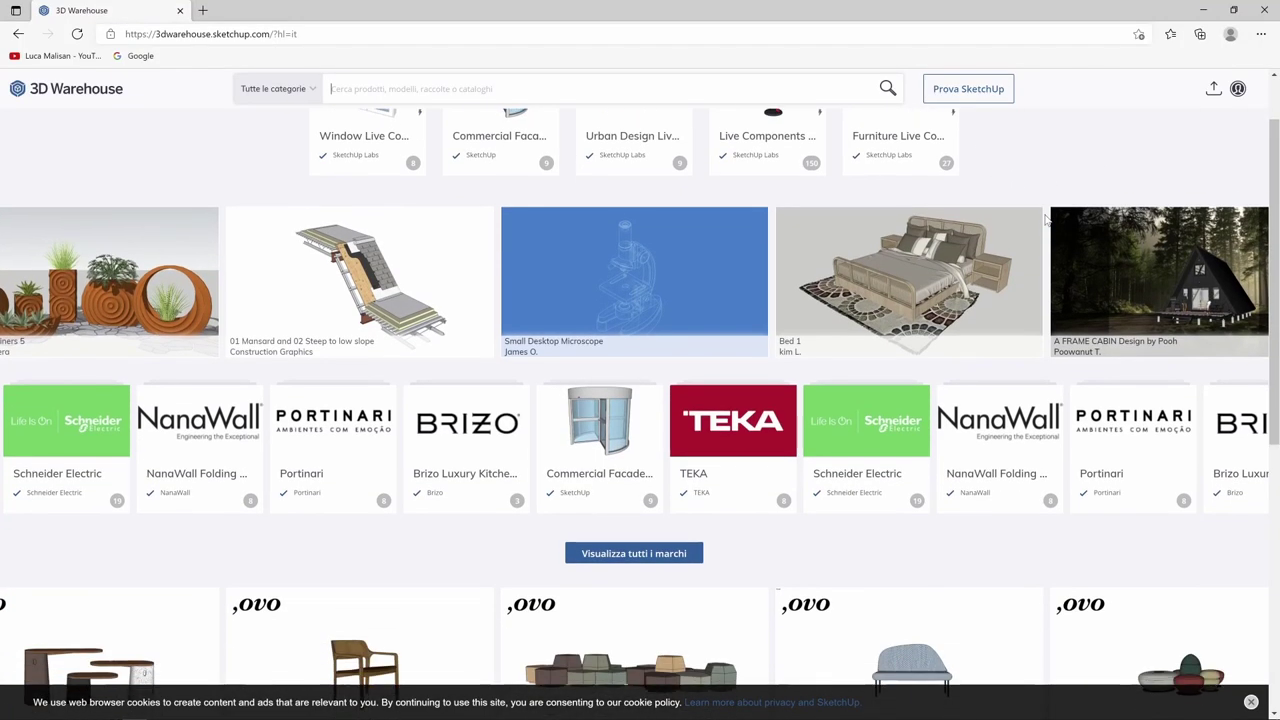
pyautogui.scroll(-2, 1040, 330)
pyautogui.scroll(-3, 1035, 420)
pyautogui.scroll(4, 1030, 496)
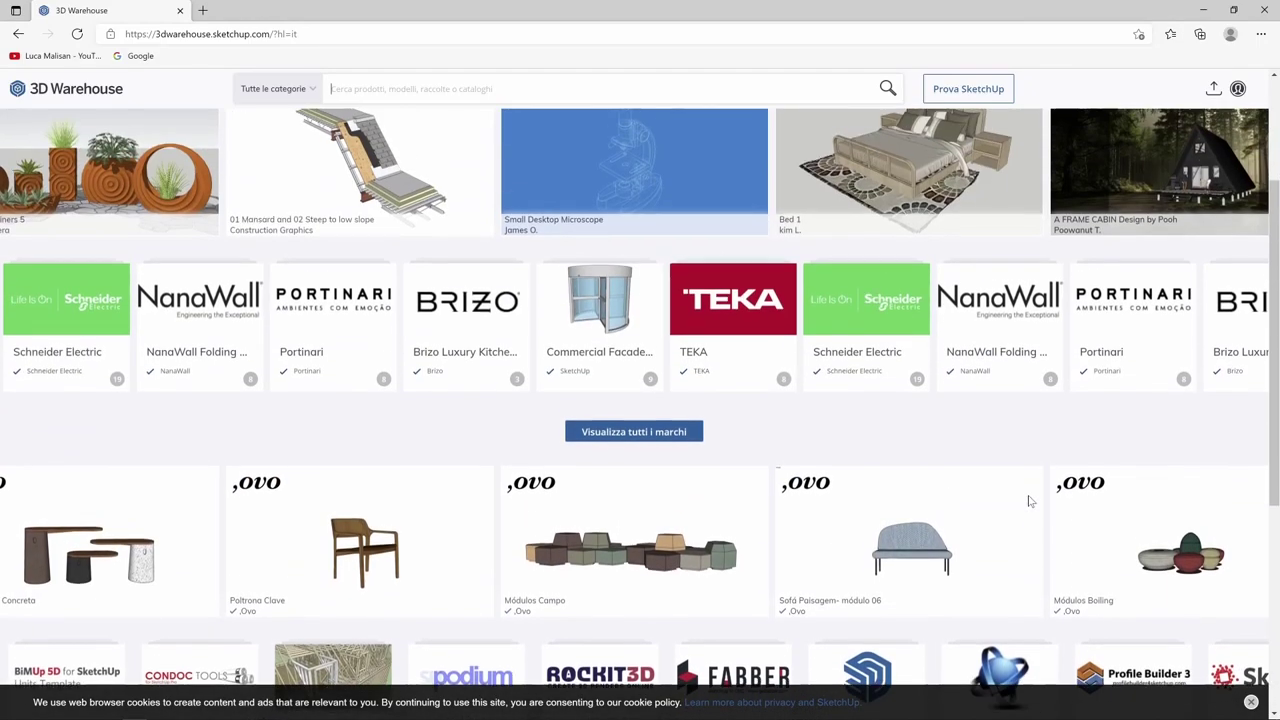
pyautogui.scroll(2, 1030, 500)
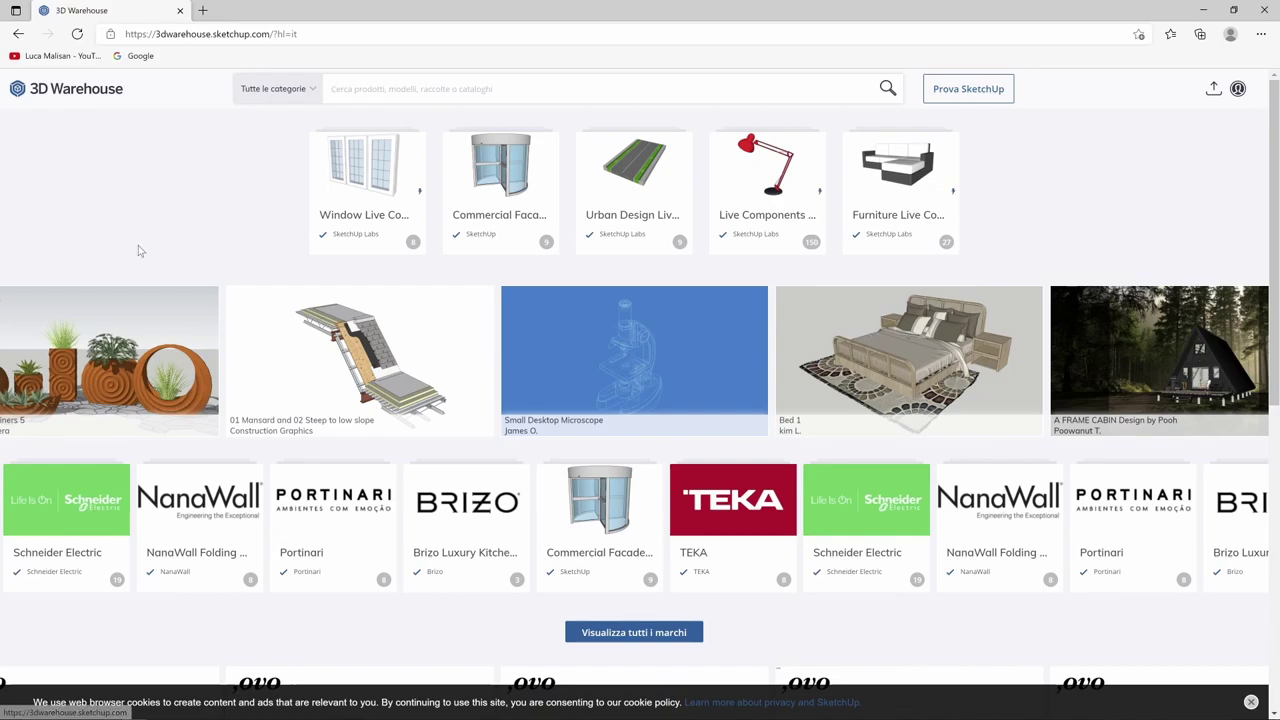
pyautogui.scroll(-3, 420, 607)
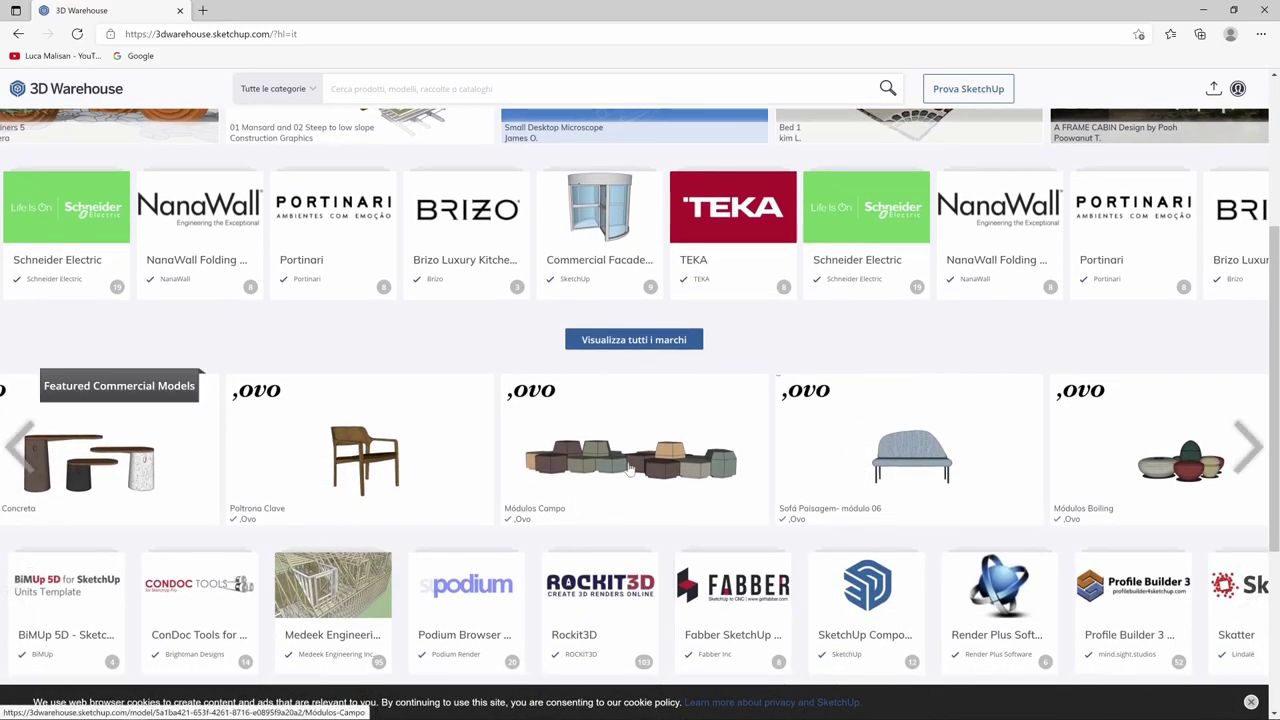
pyautogui.scroll(-3, 571, 494)
pyautogui.scroll(2, 643, 541)
pyautogui.scroll(4, 643, 541)
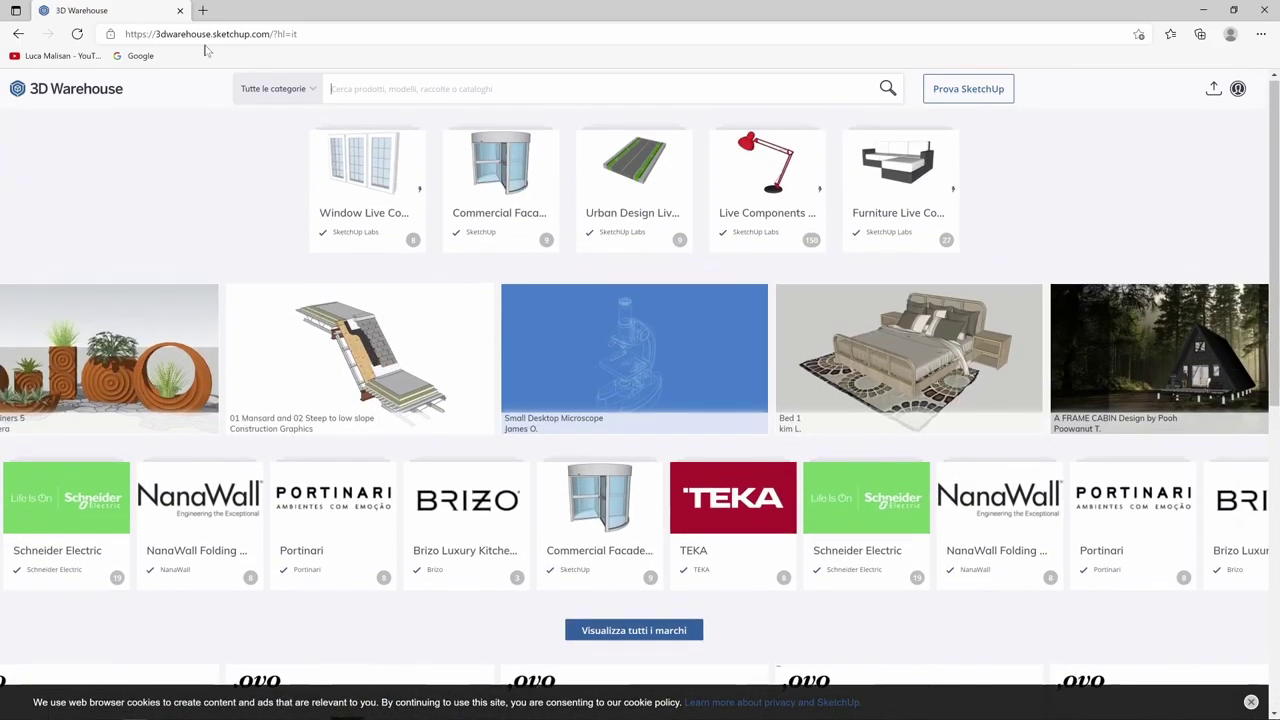
# Step: Highlight the 3dwarehouse site name in the page address
pyautogui.click(179, 36)
pyautogui.click(166, 34)
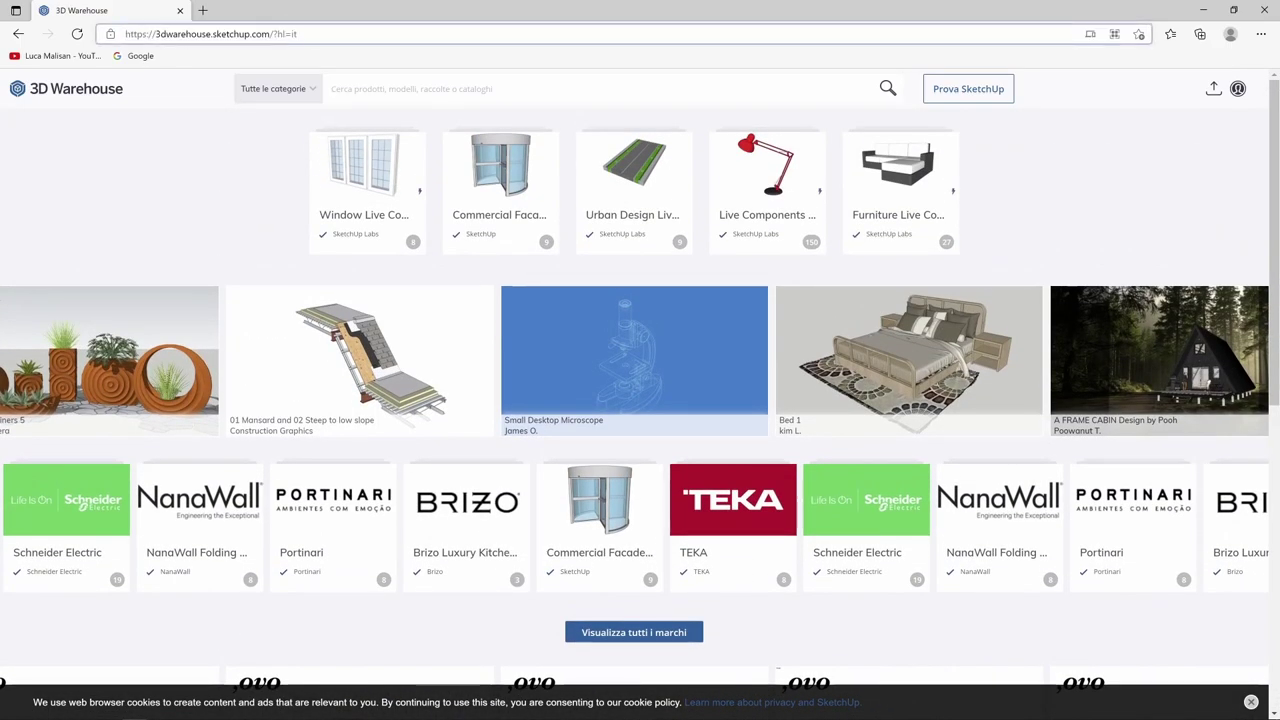
pyautogui.moveTo(155, 34); pyautogui.dragTo(298, 38)
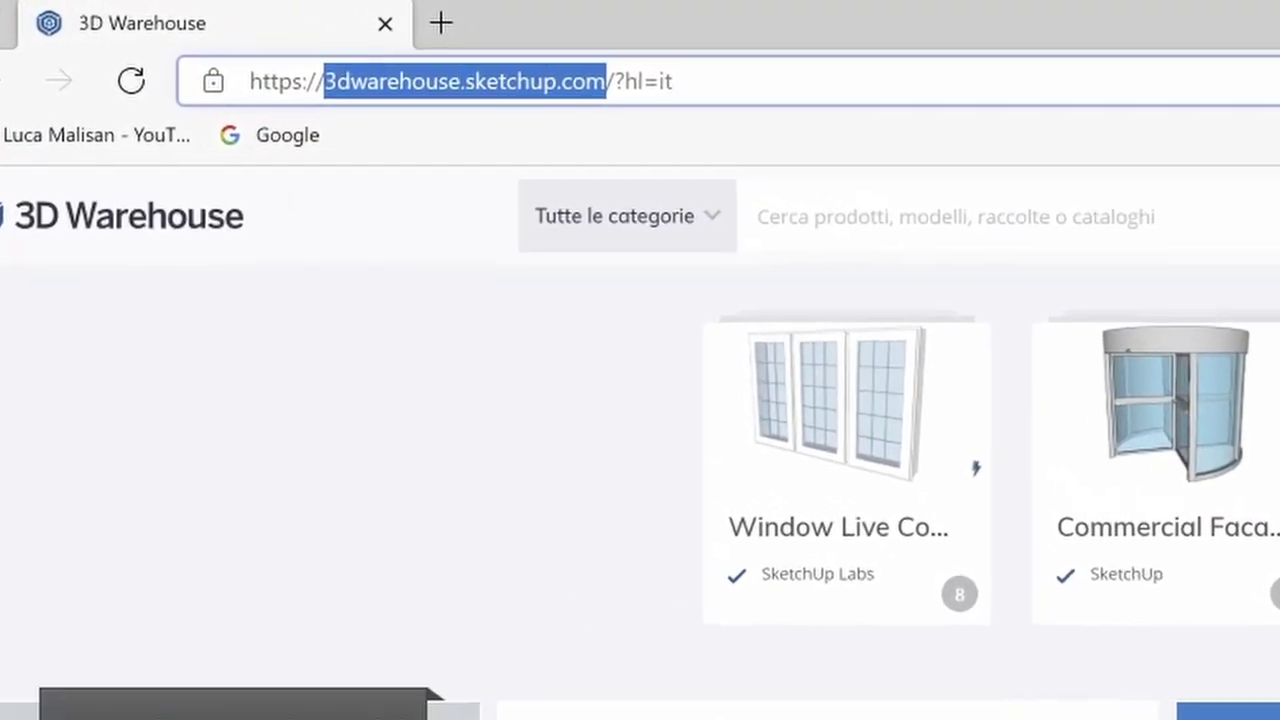
# Step: Open the Commercial Facades and Doors Live Components collection and glance over its nine models
pyautogui.click(480, 188)
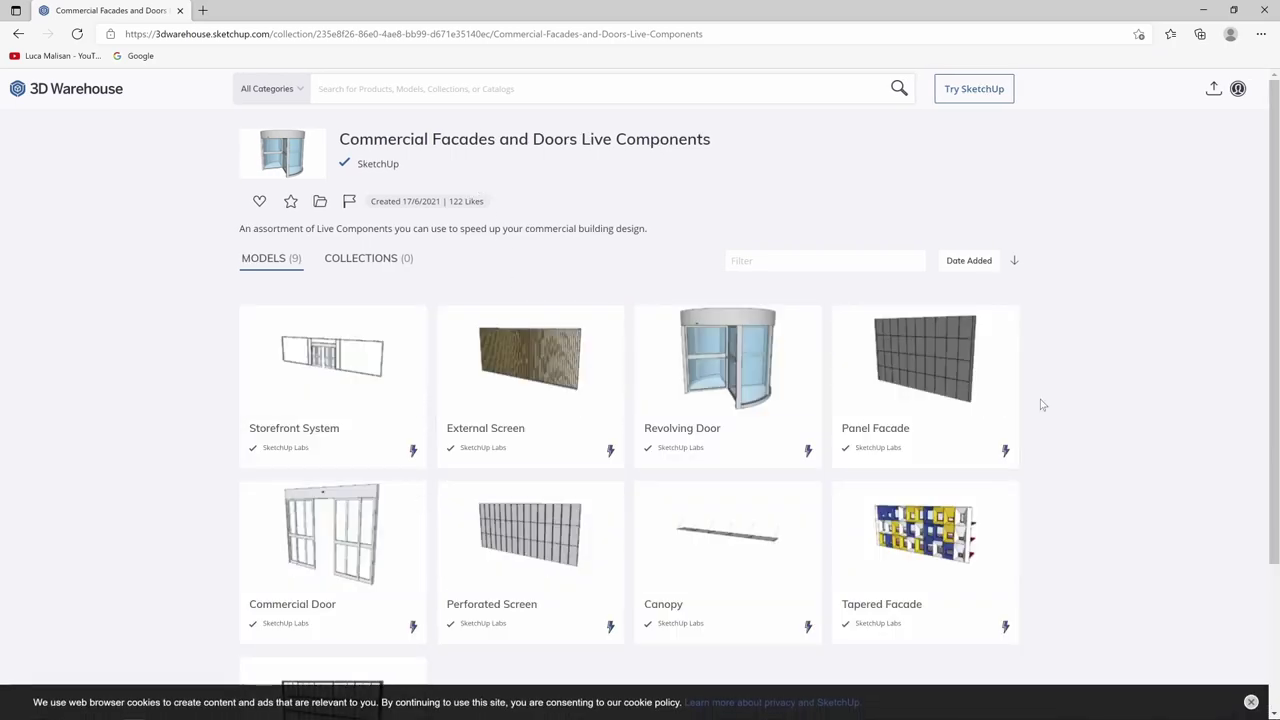
pyautogui.scroll(-2, 1040, 404)
pyautogui.scroll(2, 1040, 404)
# Step: Search for 'cargo ship', switch the results to Models and browse the ship grid
pyautogui.write('cargo shi')
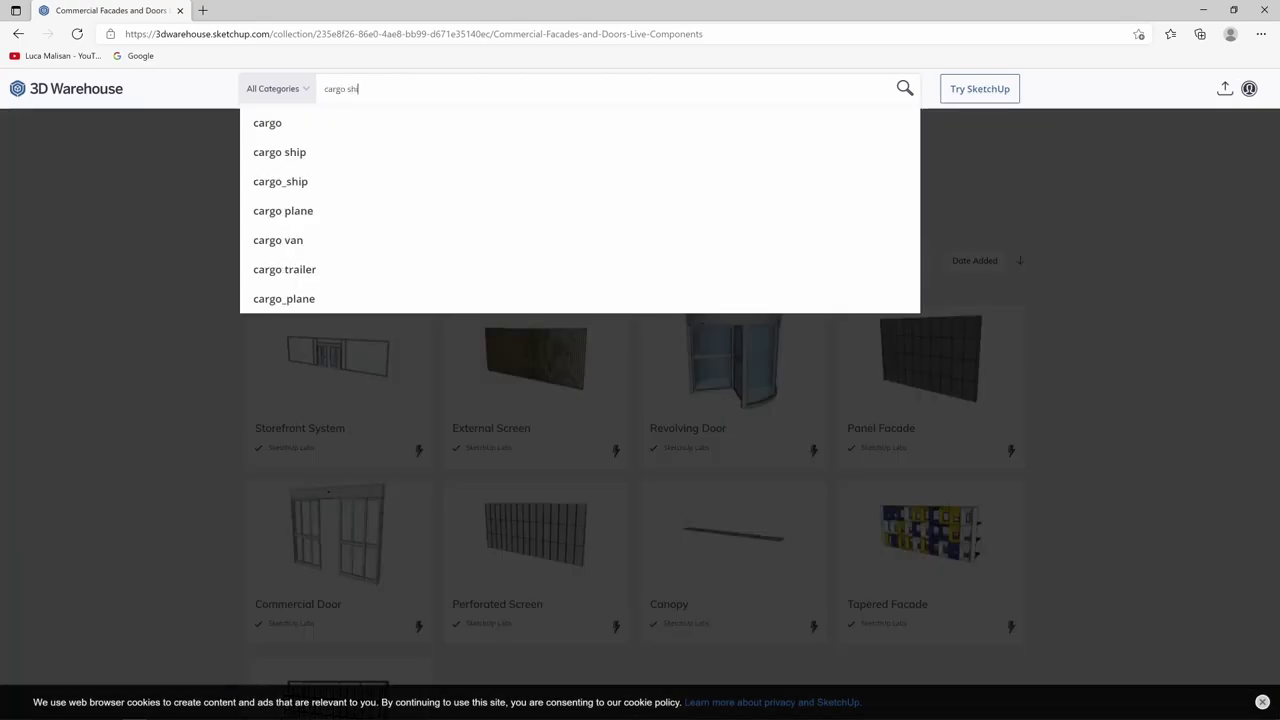
pyautogui.write('p')
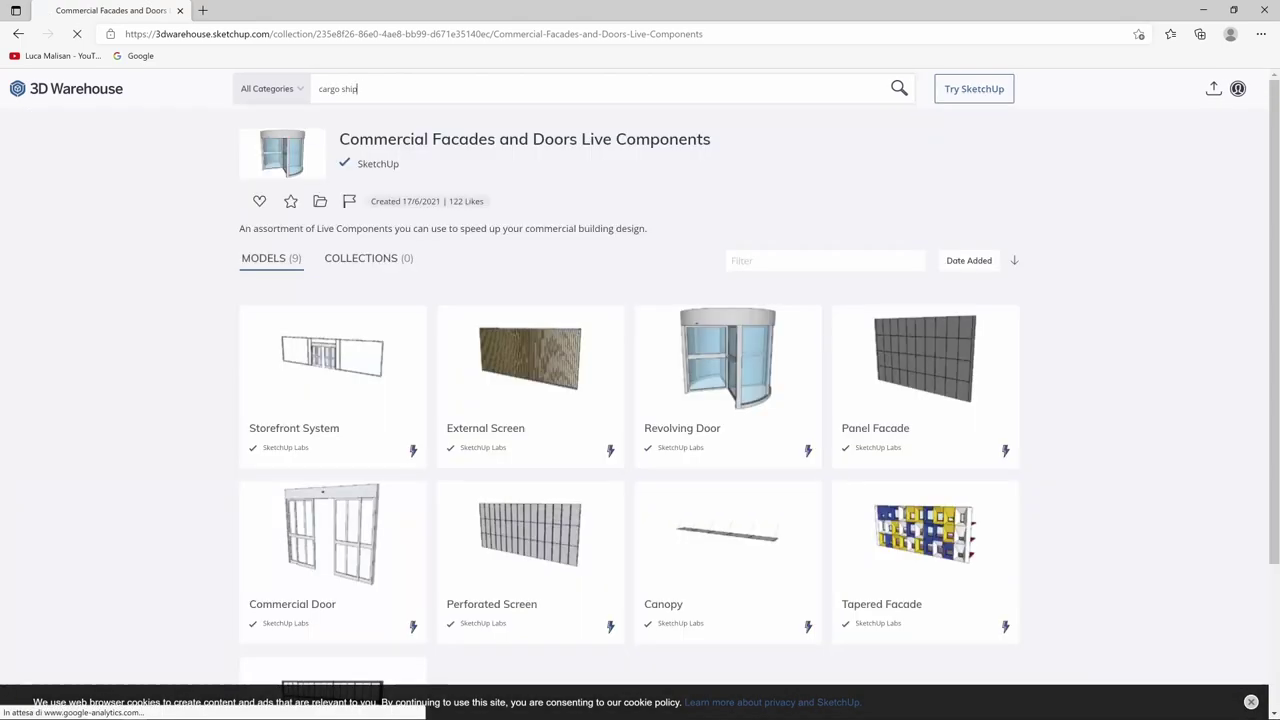
pyautogui.press('Return')
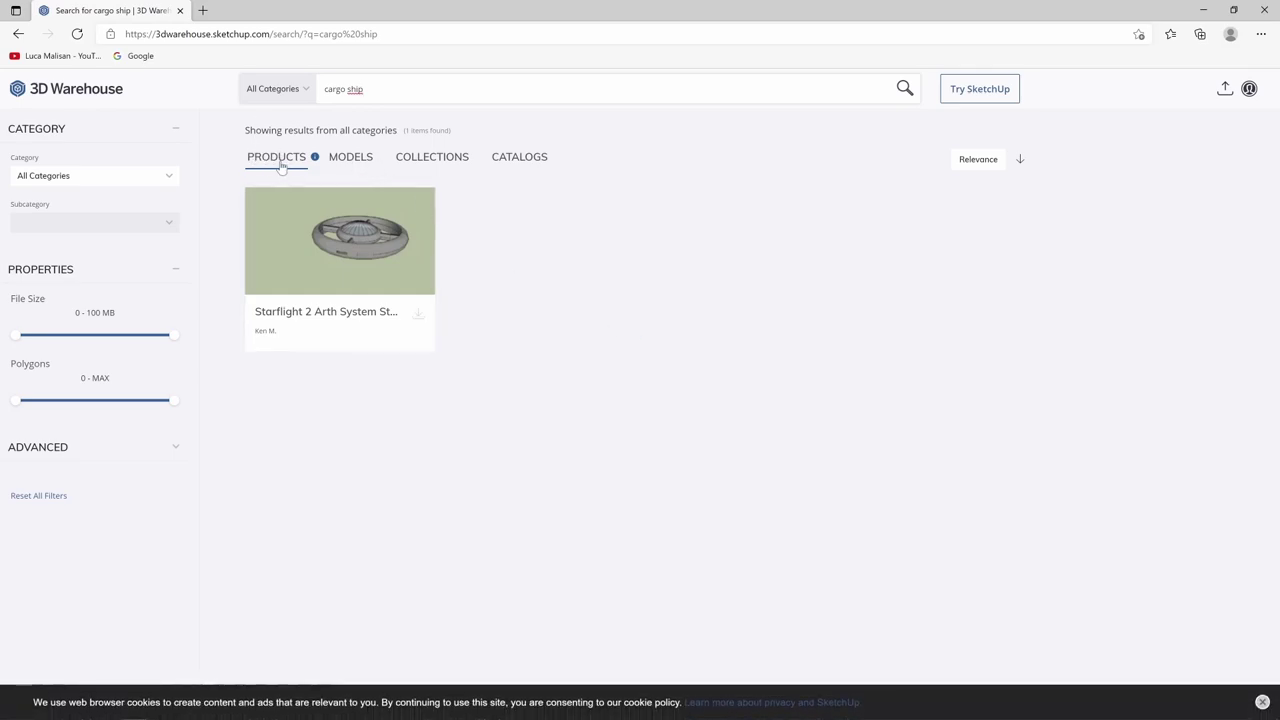
pyautogui.click(359, 164)
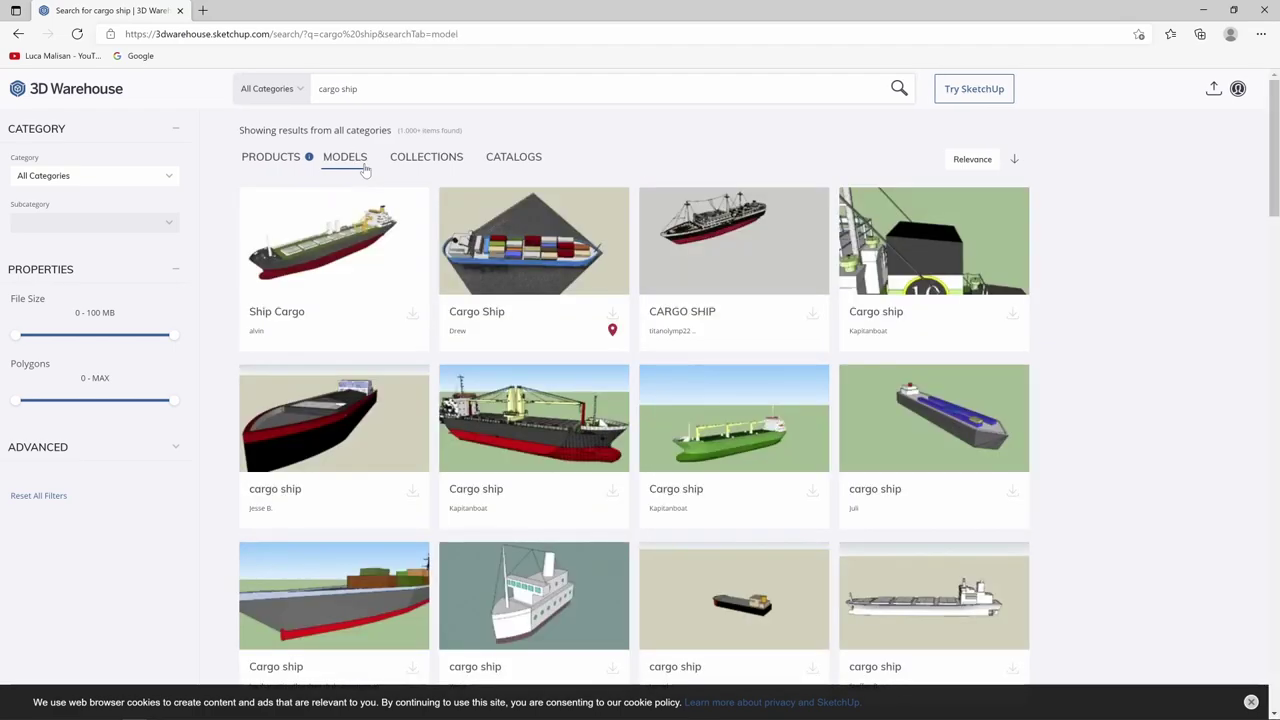
pyautogui.scroll(-2, 832, 385)
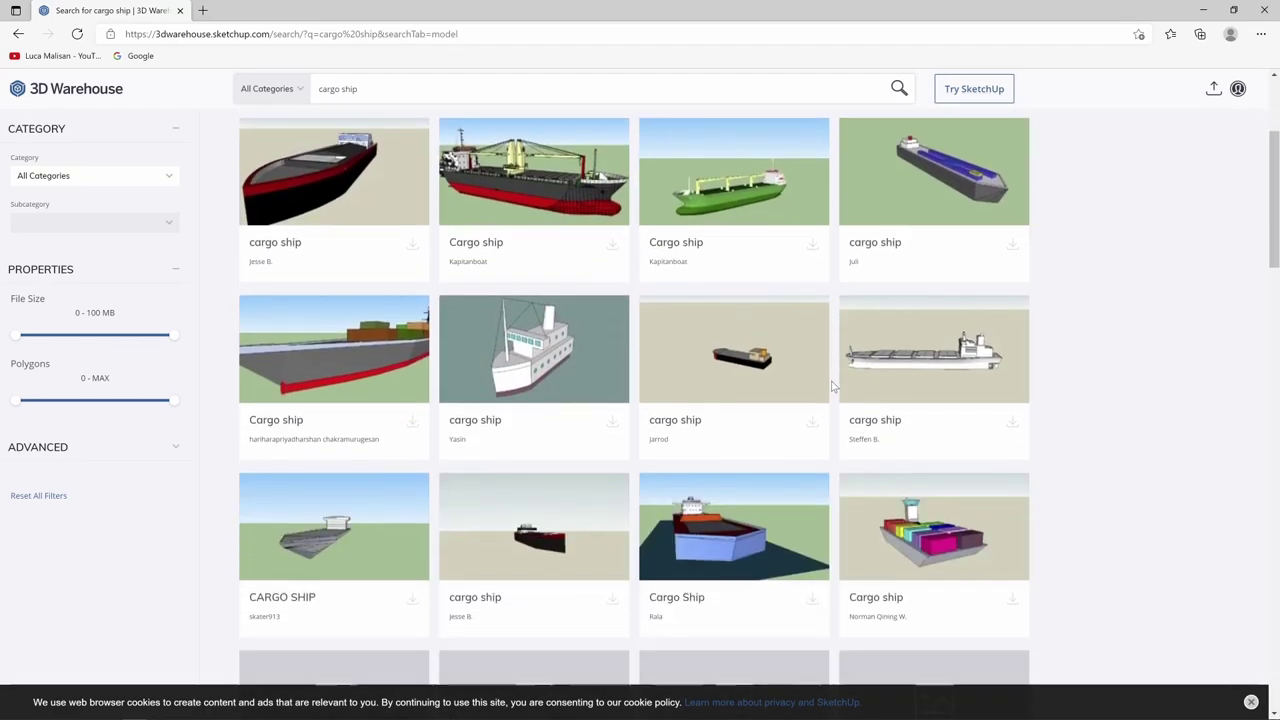
pyautogui.scroll(-1, 832, 385)
pyautogui.scroll(3, 832, 385)
pyautogui.scroll(-1, 806, 486)
pyautogui.scroll(1, 437, 375)
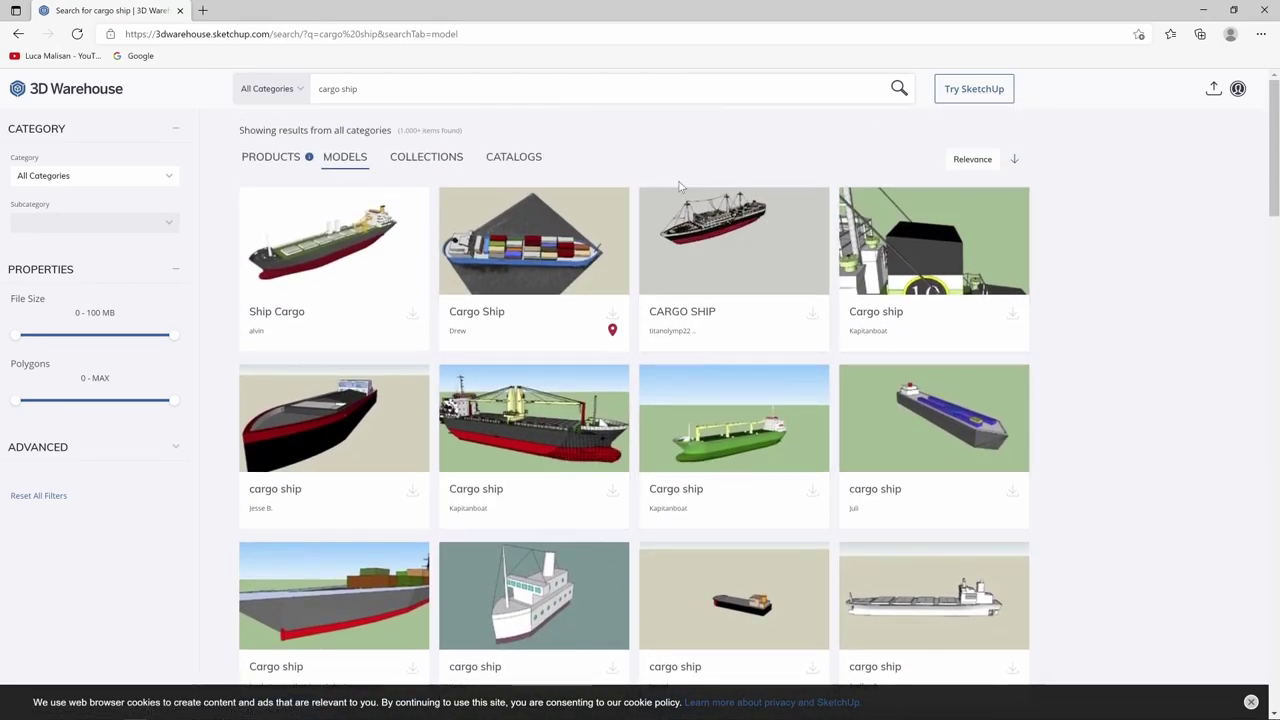
pyautogui.scroll(-1, 500, 420)
# Step: Open the Ship Cargo model, attempt its download and sign in when prompted
pyautogui.scroll(1, 320, 260)
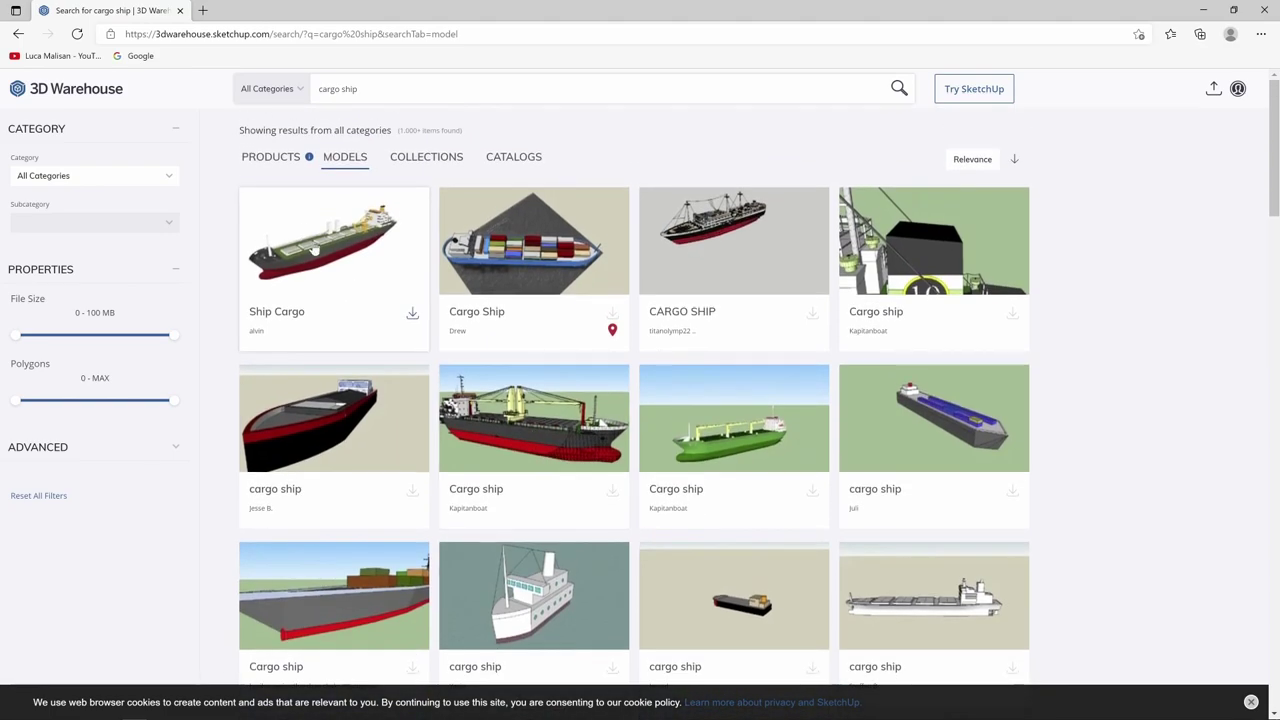
pyautogui.click(314, 250)
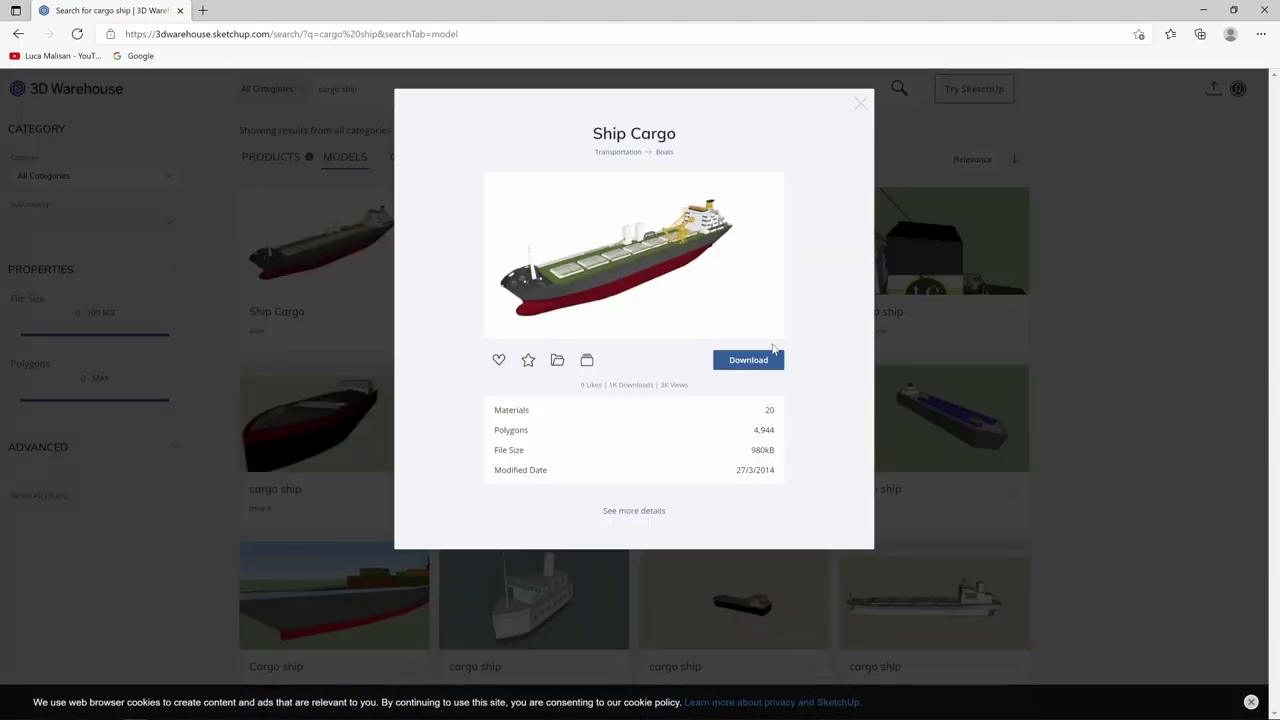
pyautogui.click(771, 362)
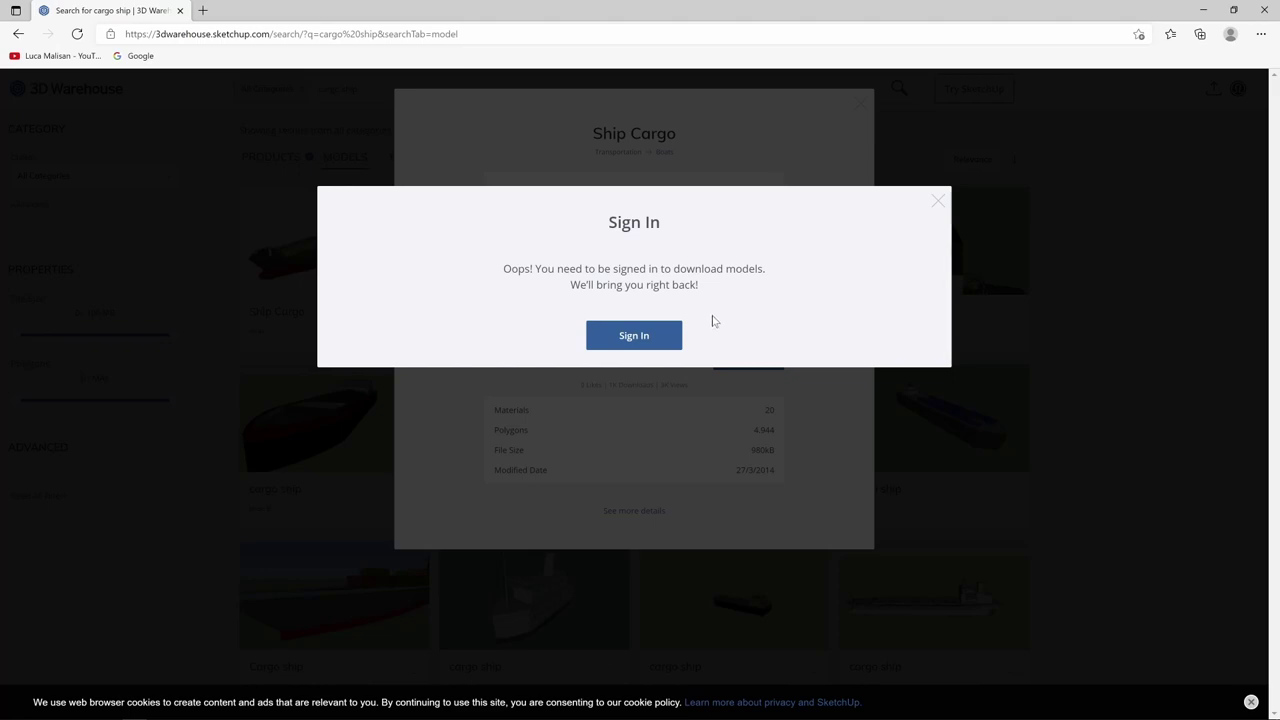
pyautogui.click(626, 338)
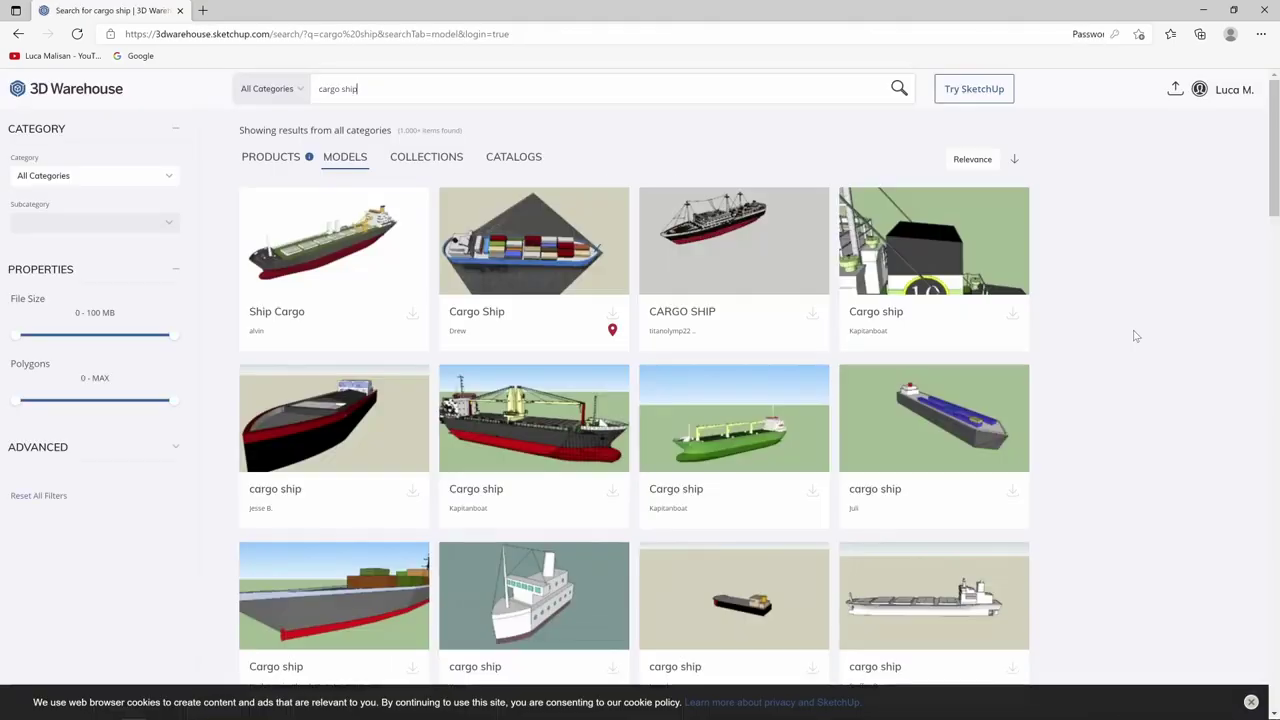
# Step: Check which download formats the Ship Cargo model offers
pyautogui.click(350, 260)
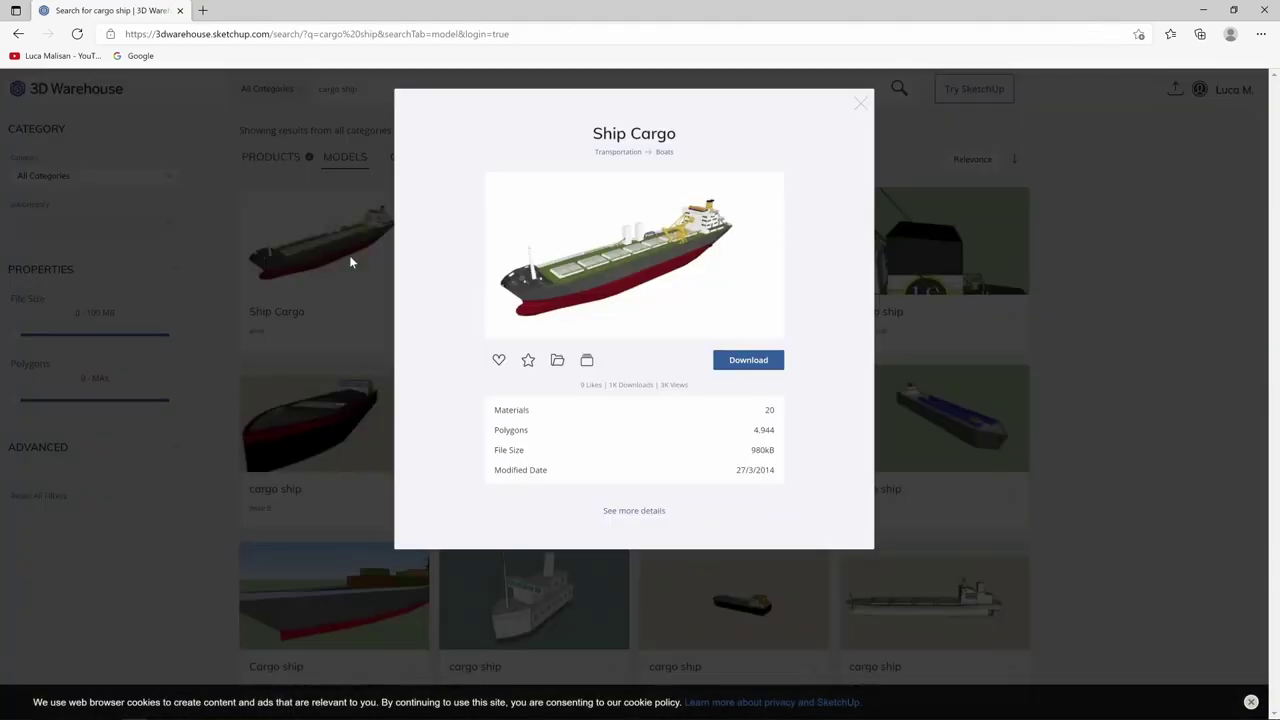
pyautogui.click(756, 363)
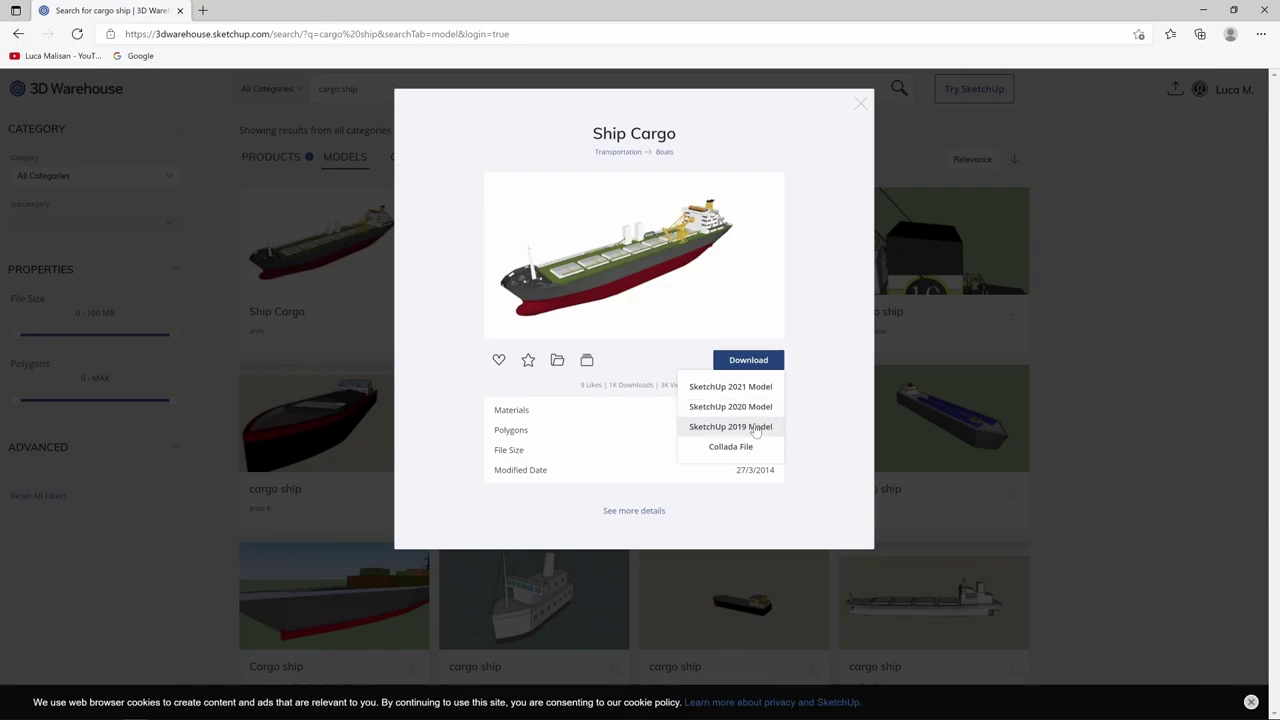
pyautogui.click(1124, 432)
# Step: Compare the download formats of the white cargo ship and the rainbow container ship
pyautogui.scroll(-1, 1124, 432)
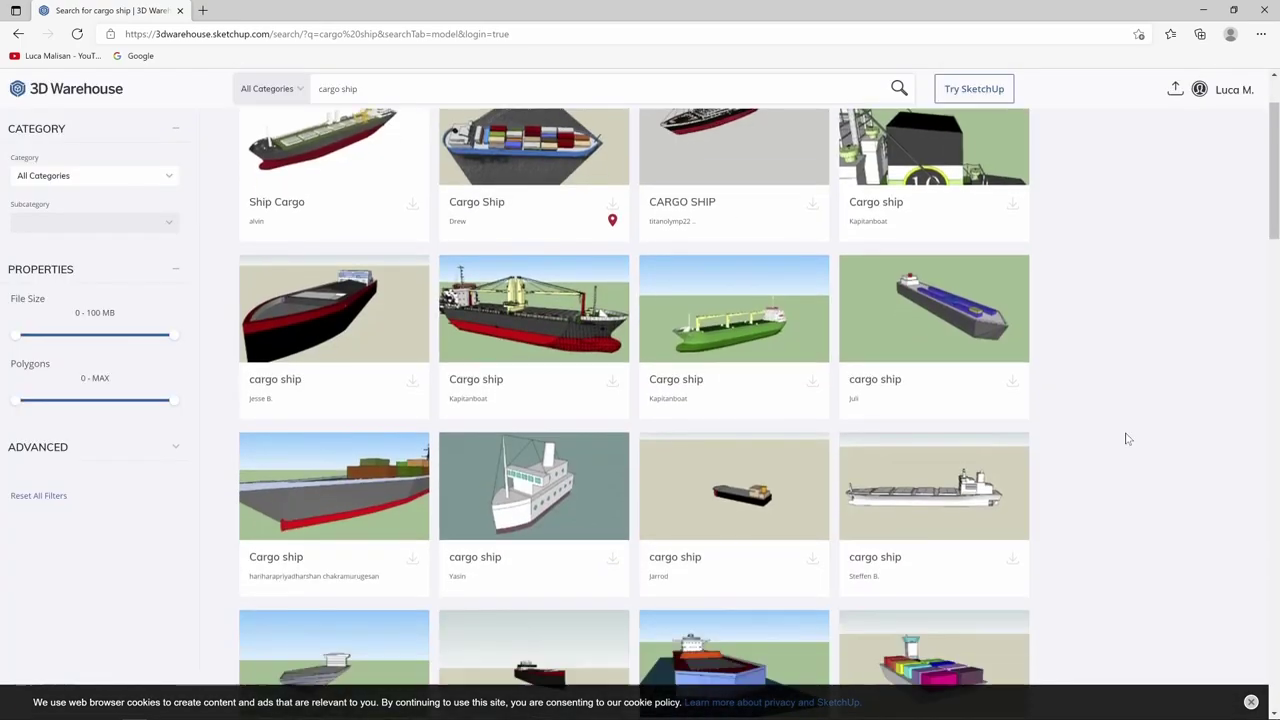
pyautogui.scroll(-2, 1124, 432)
pyautogui.scroll(1, 1090, 425)
pyautogui.click(924, 407)
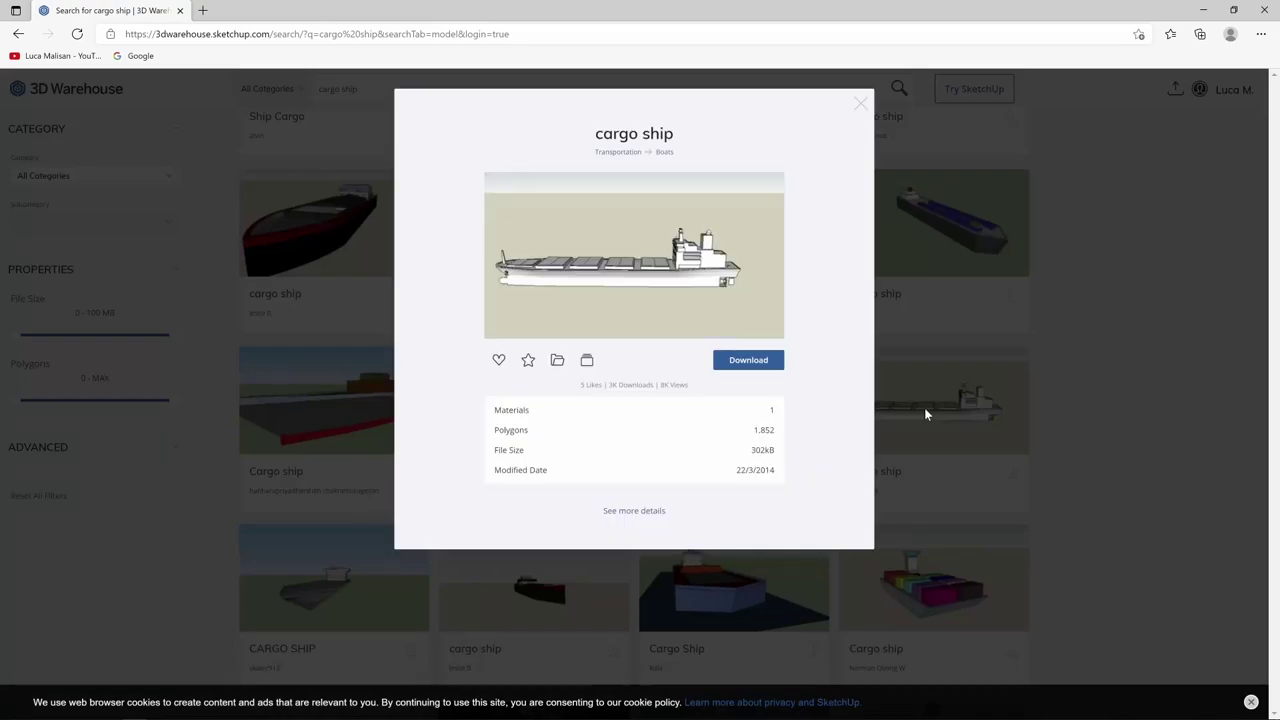
pyautogui.click(746, 366)
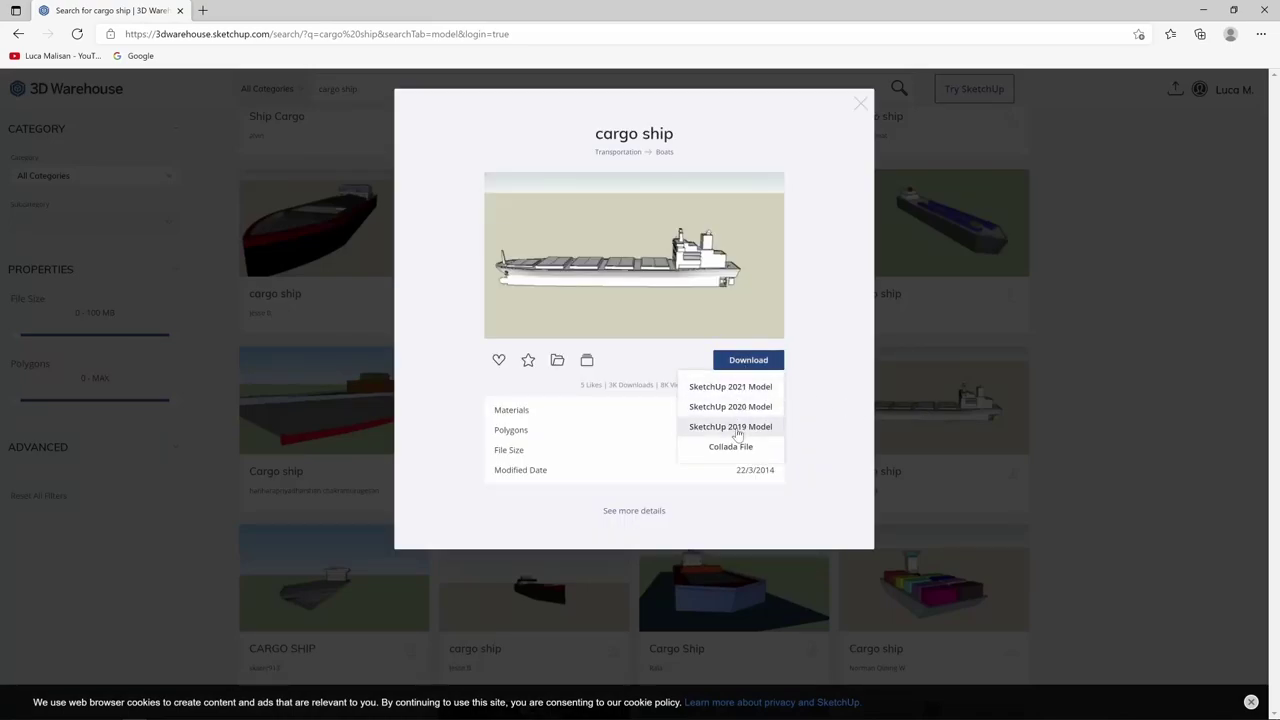
pyautogui.click(1120, 455)
pyautogui.scroll(-2, 1100, 450)
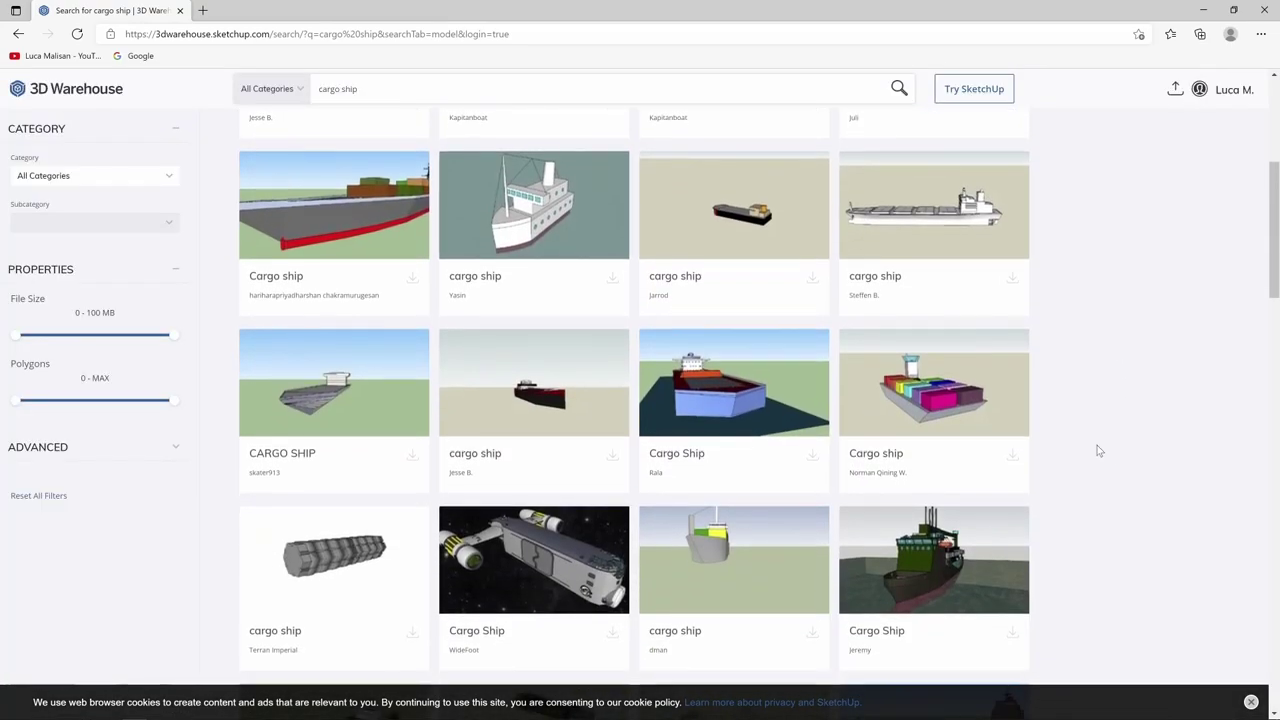
pyautogui.scroll(1, 975, 445)
pyautogui.click(932, 494)
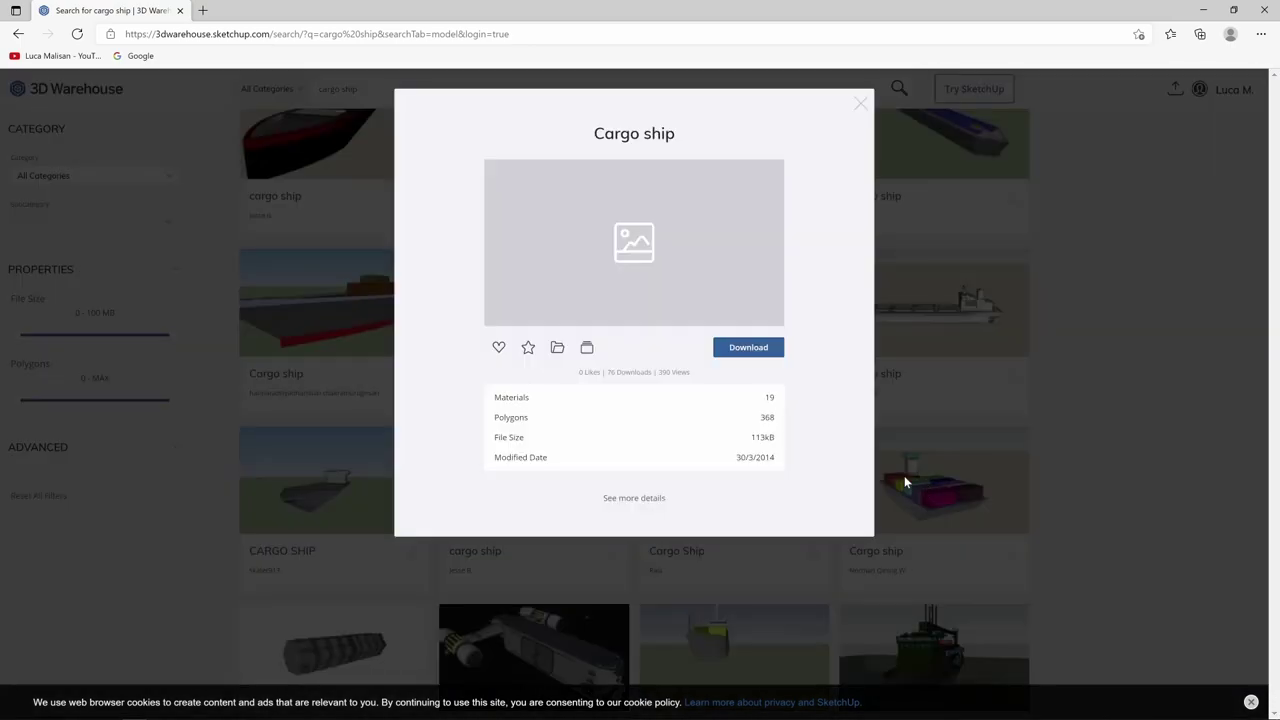
pyautogui.click(768, 362)
pyautogui.click(1143, 431)
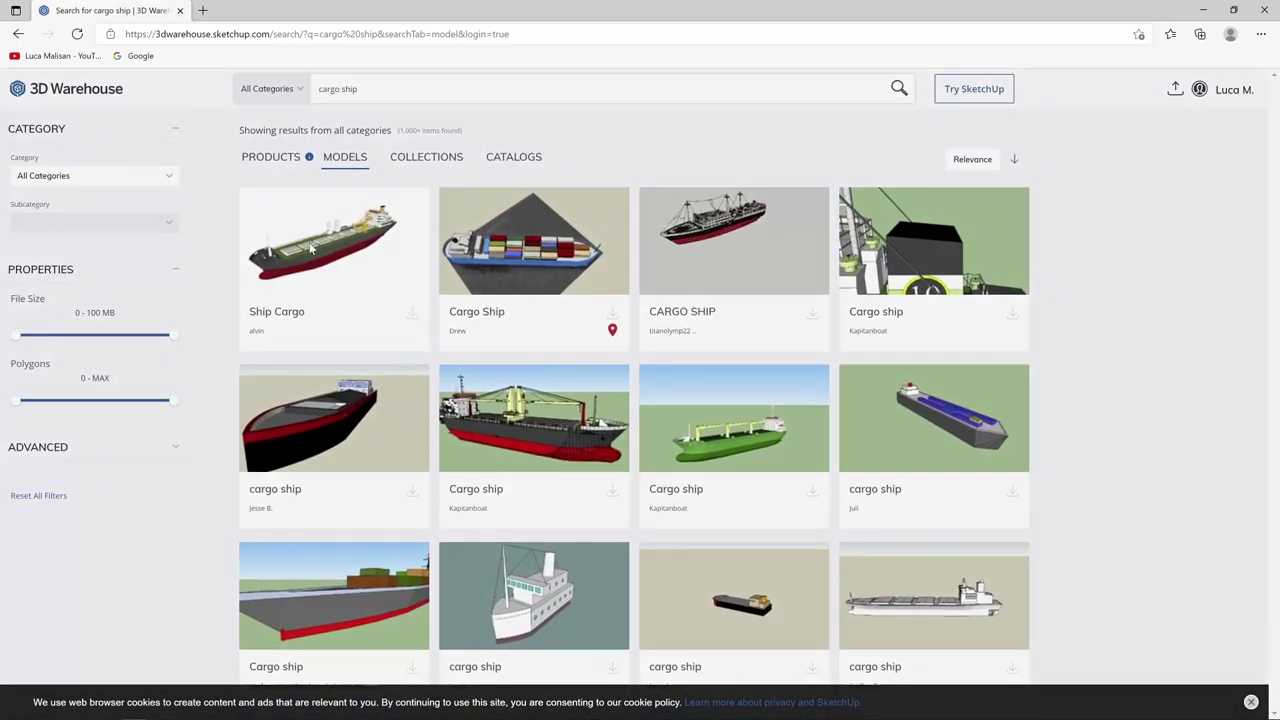
# Step: Download Ship Cargo as a SketchUp 2019 file and show Cargo+Ship.skp in its folder
pyautogui.click(312, 248)
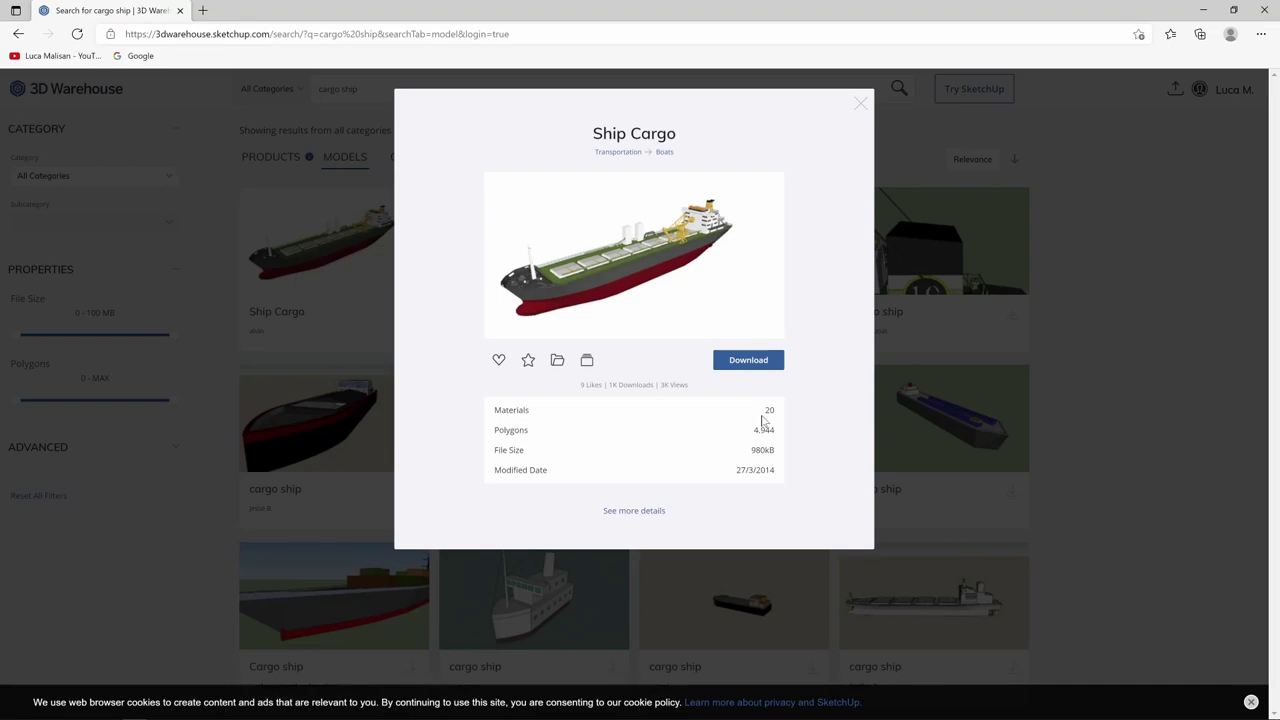
pyautogui.click(773, 362)
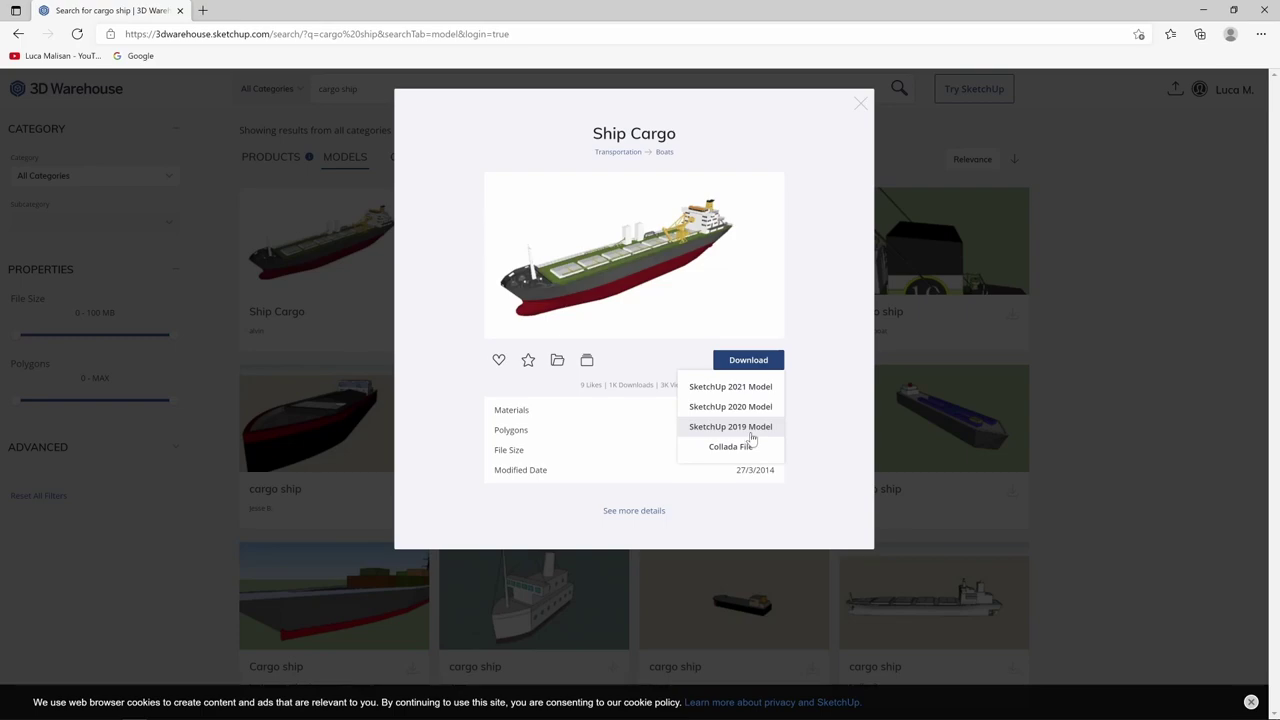
pyautogui.click(752, 430)
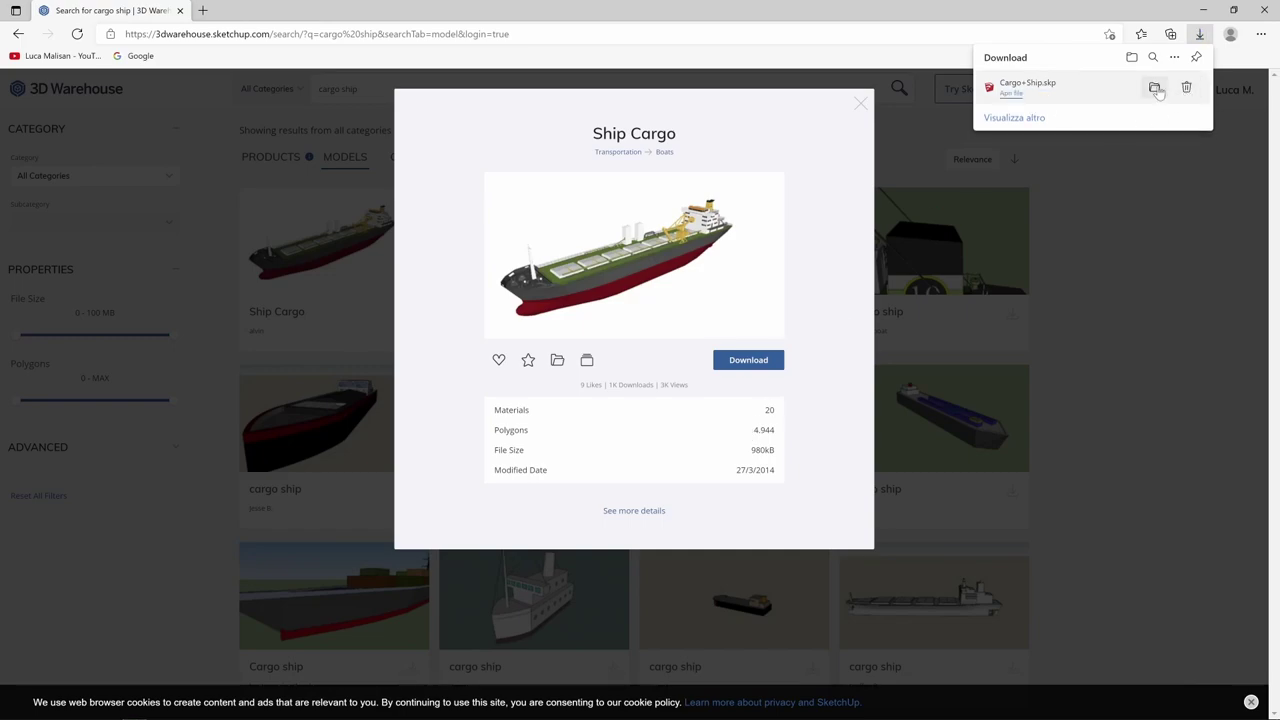
pyautogui.click(1154, 87)
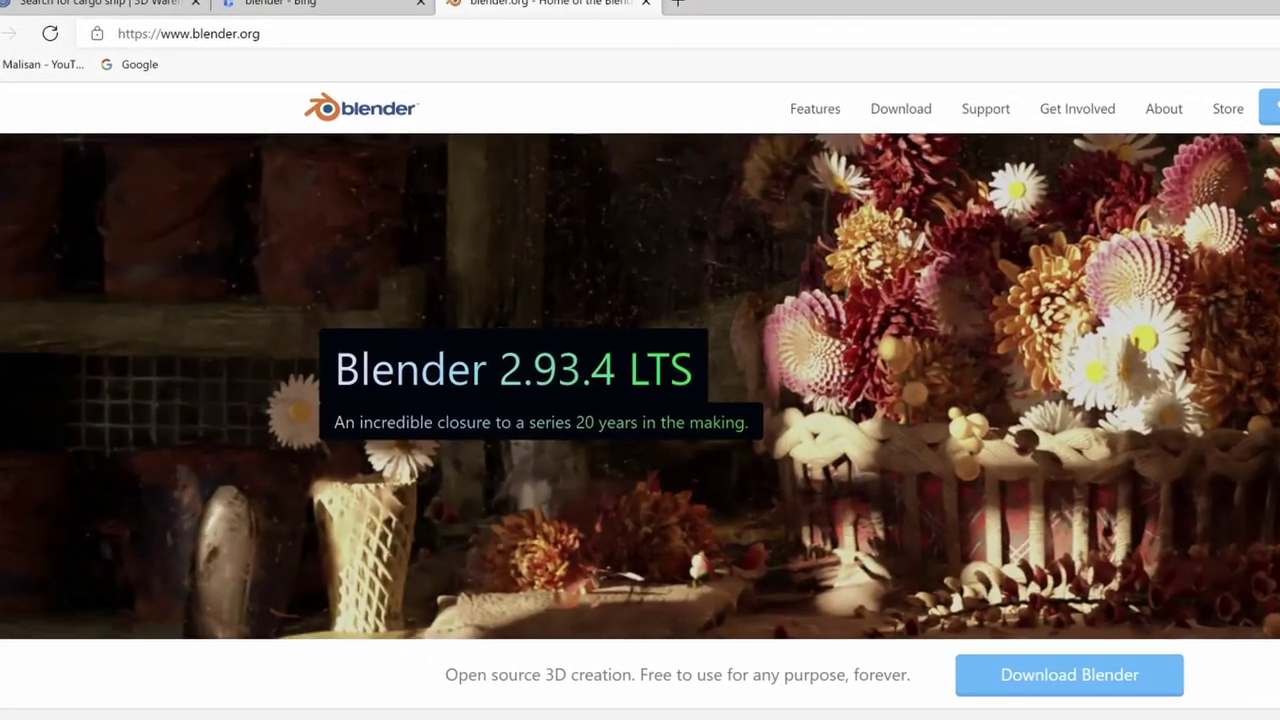
# Step: Start the Blender installer download from blender.org's Download page
pyautogui.click(200, 34)
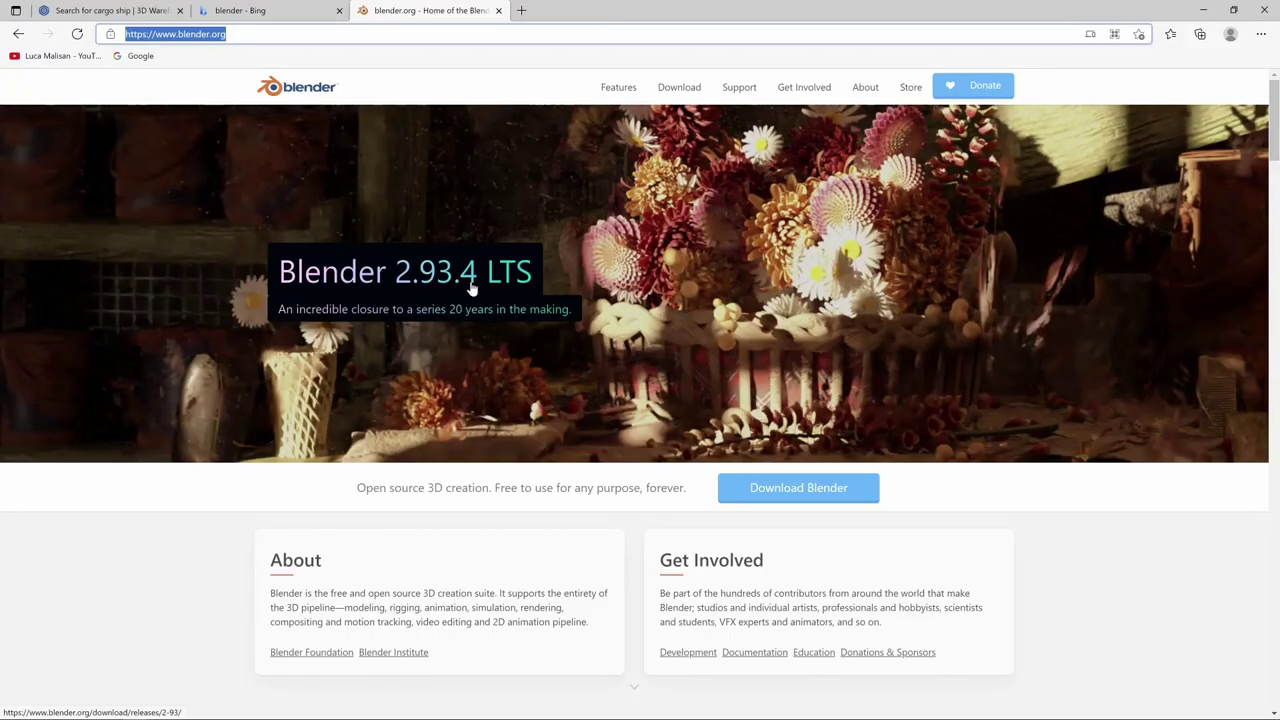
pyautogui.click(798, 487)
pyautogui.click(640, 200)
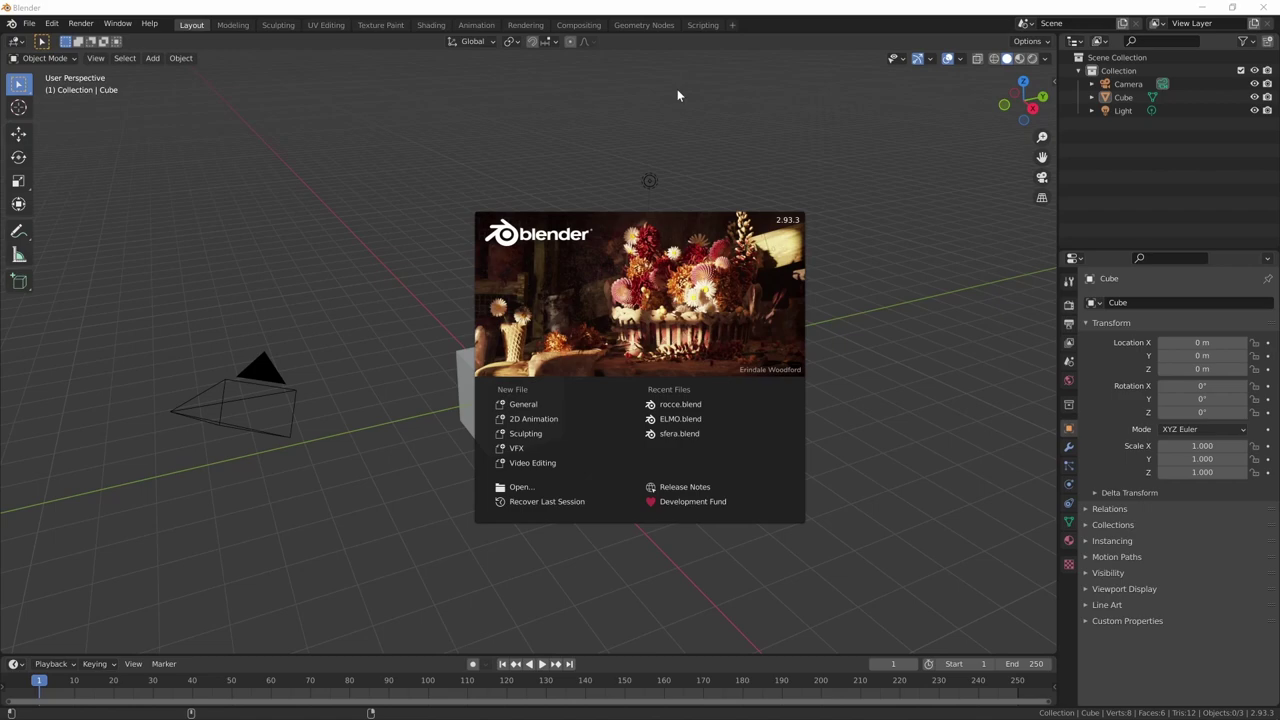
# Step: Close the Blender 2.93.3 splash screen
pyautogui.click(869, 309)
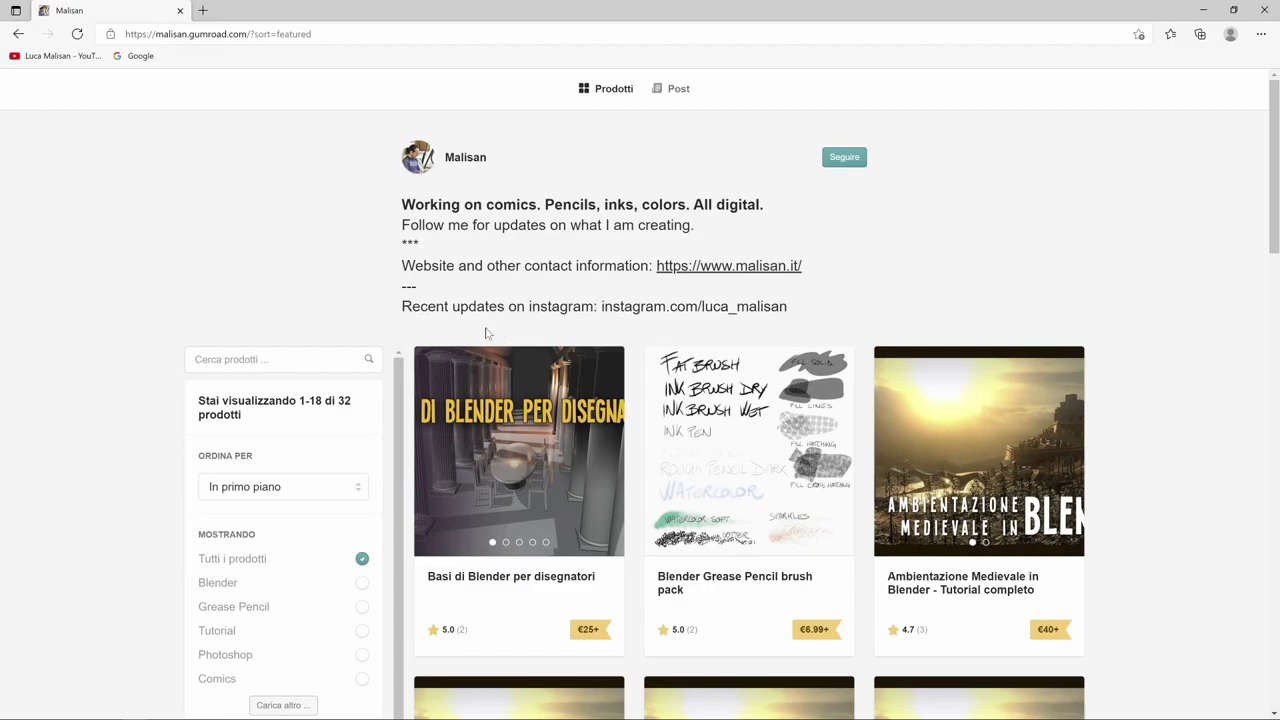
# Step: Open the 'Basi di Blender per disegnatori' course and read its topics, Include and Software sections
pyautogui.click(488, 455)
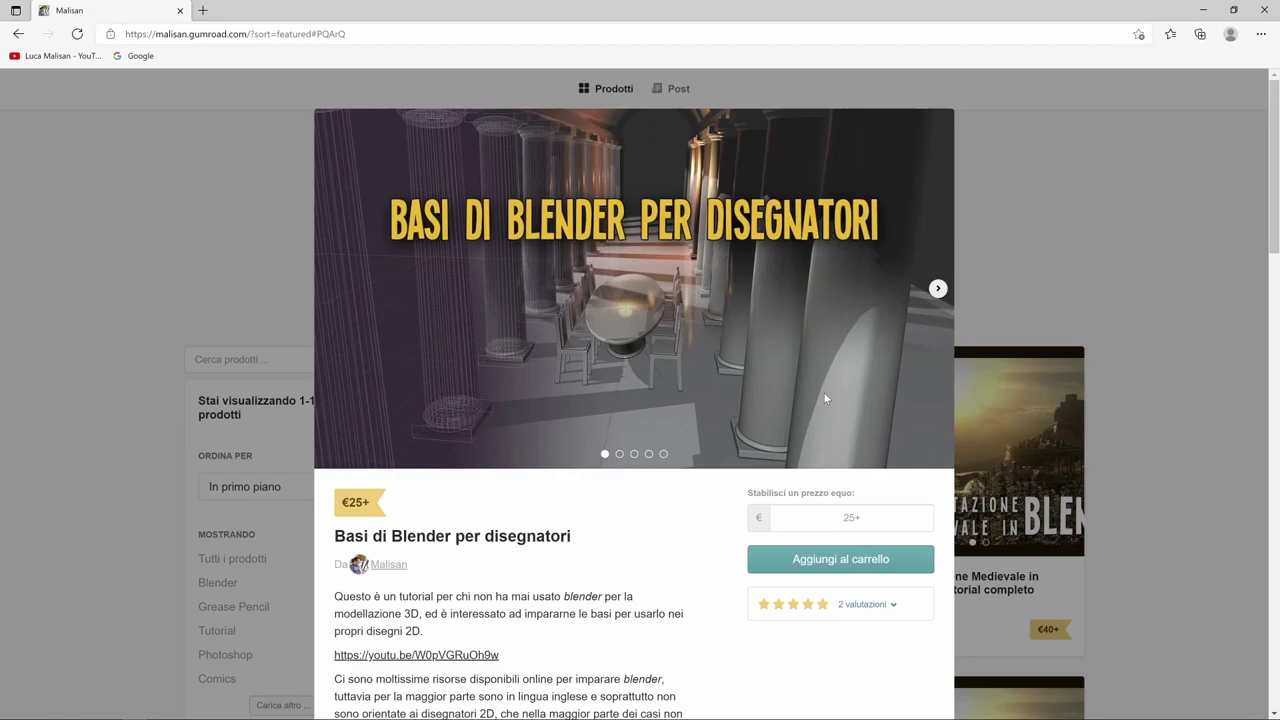
pyautogui.scroll(-2, 824, 393)
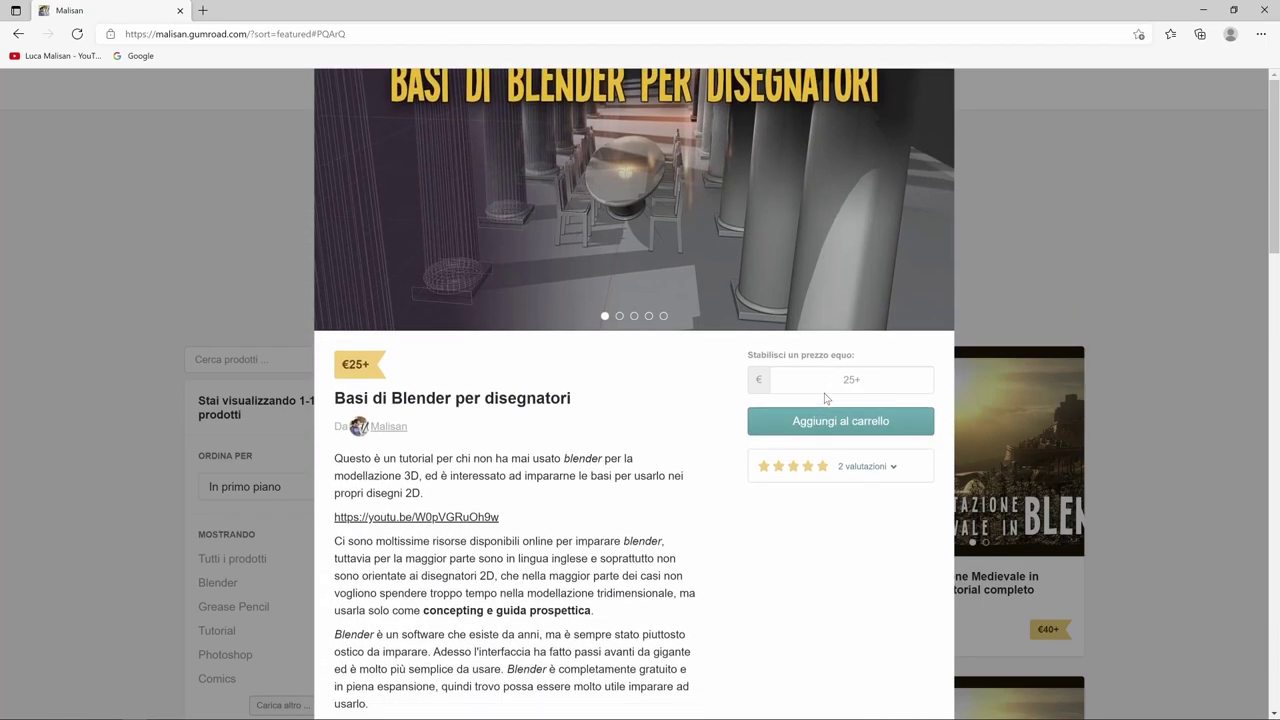
pyautogui.scroll(-2, 824, 398)
pyautogui.scroll(4, 824, 398)
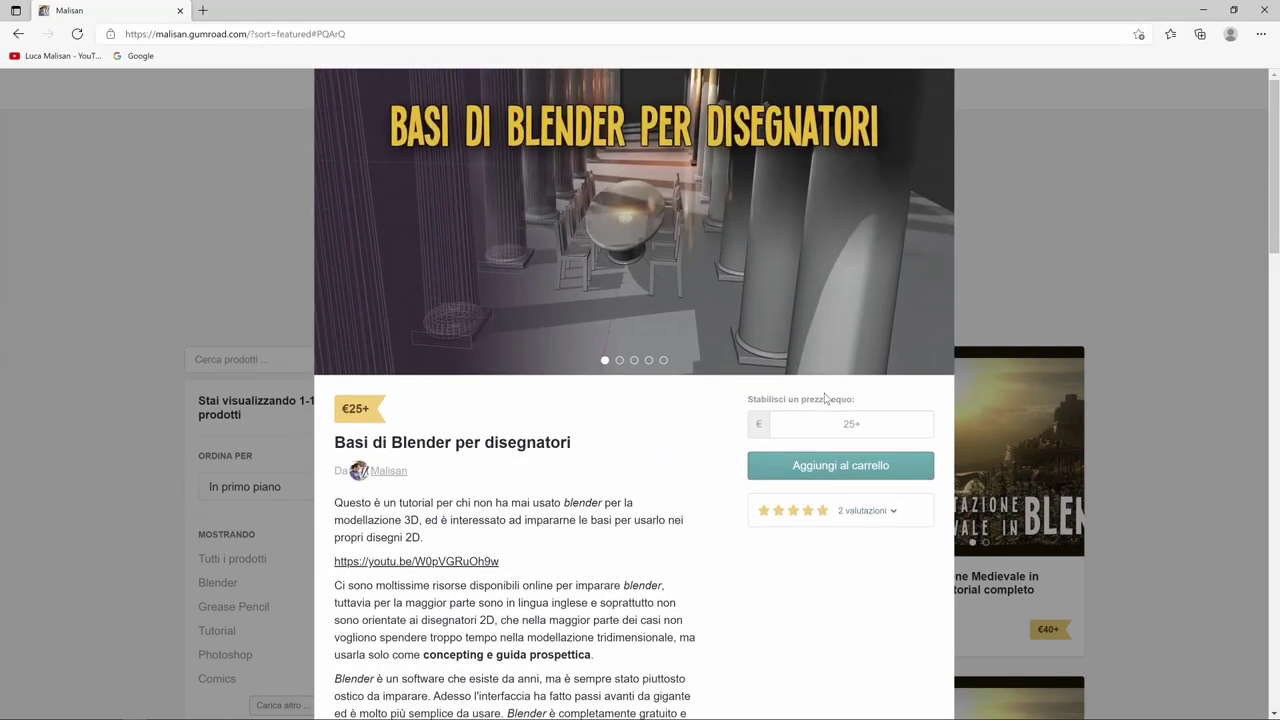
pyautogui.moveTo(743, 398)
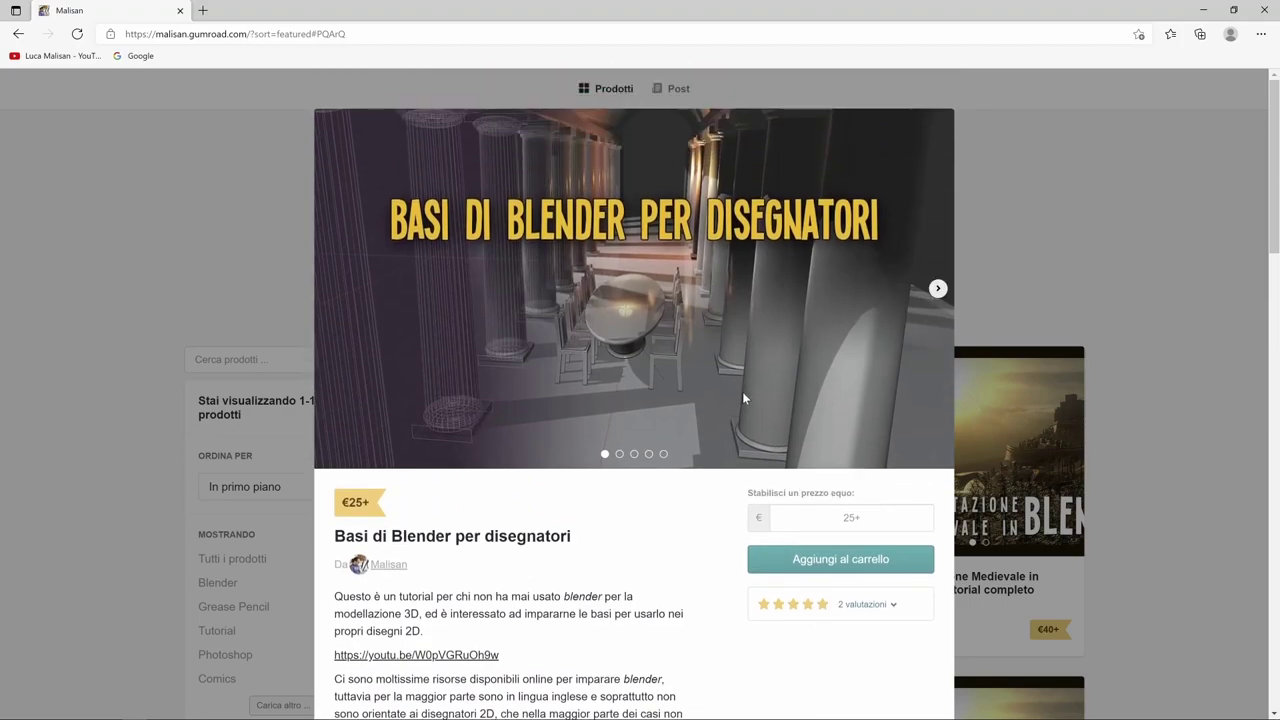
pyautogui.scroll(-7, 743, 398)
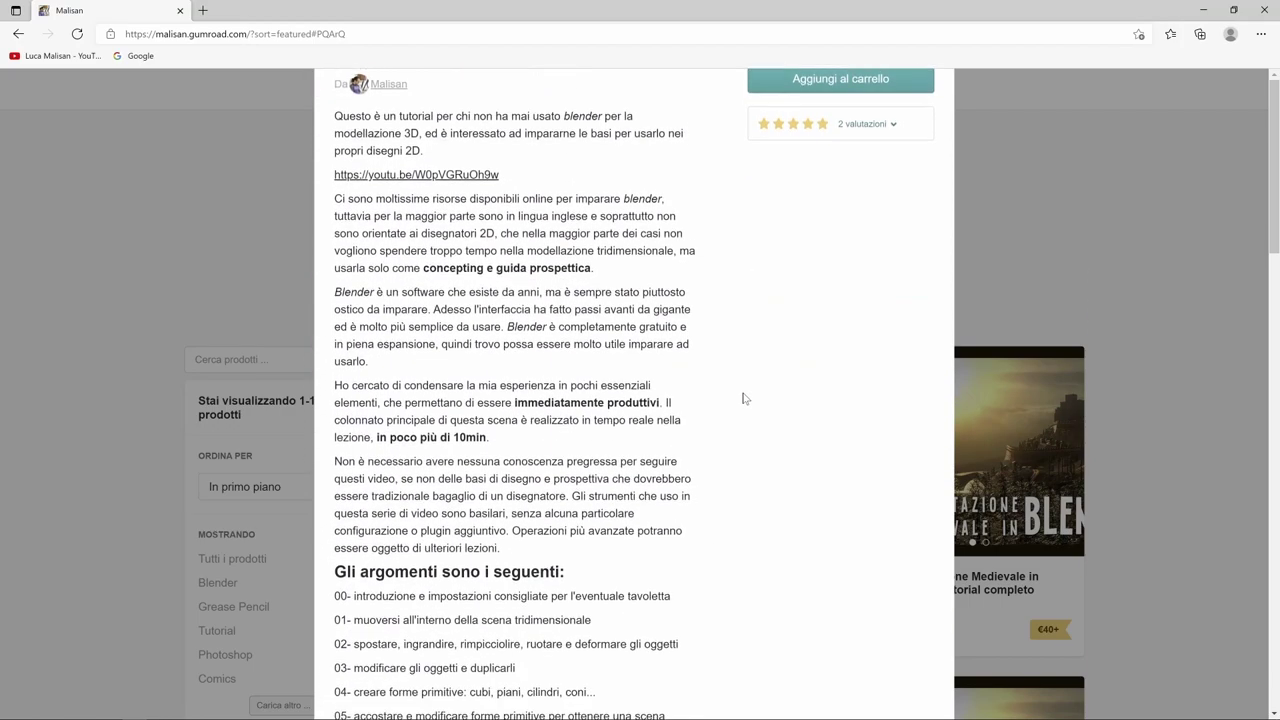
pyautogui.scroll(-3, 743, 398)
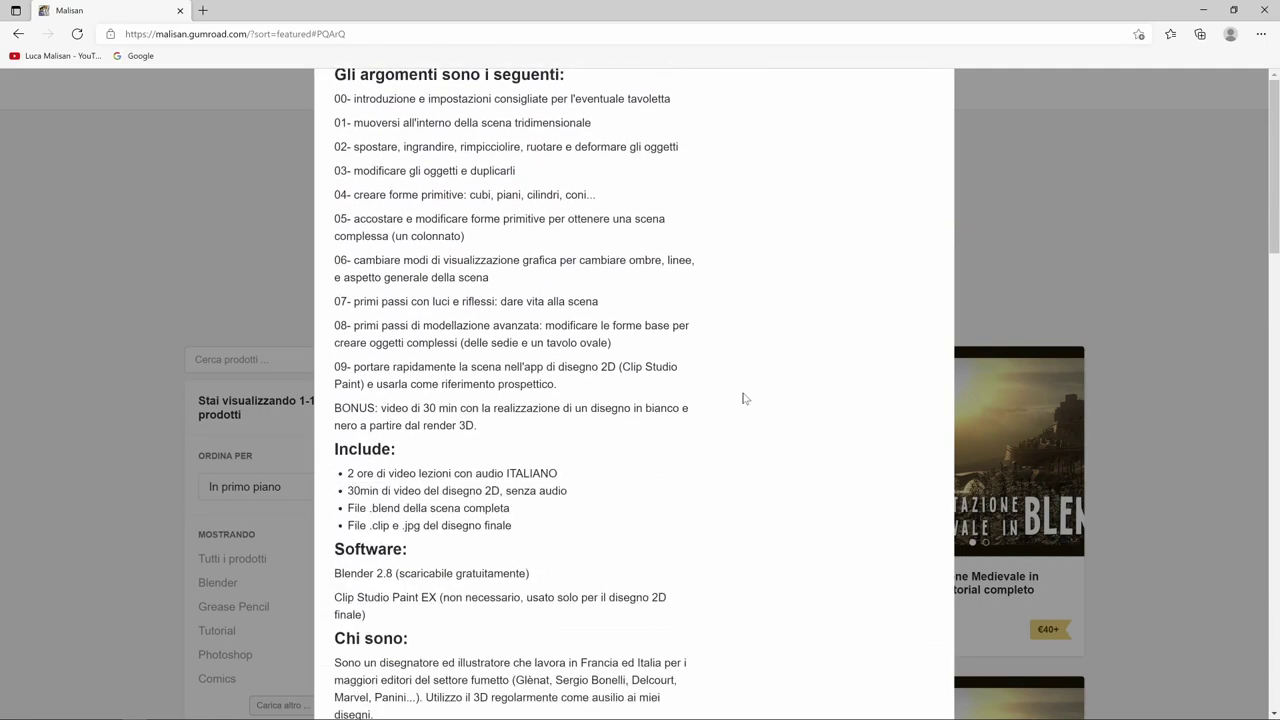
pyautogui.scroll(-2, 743, 398)
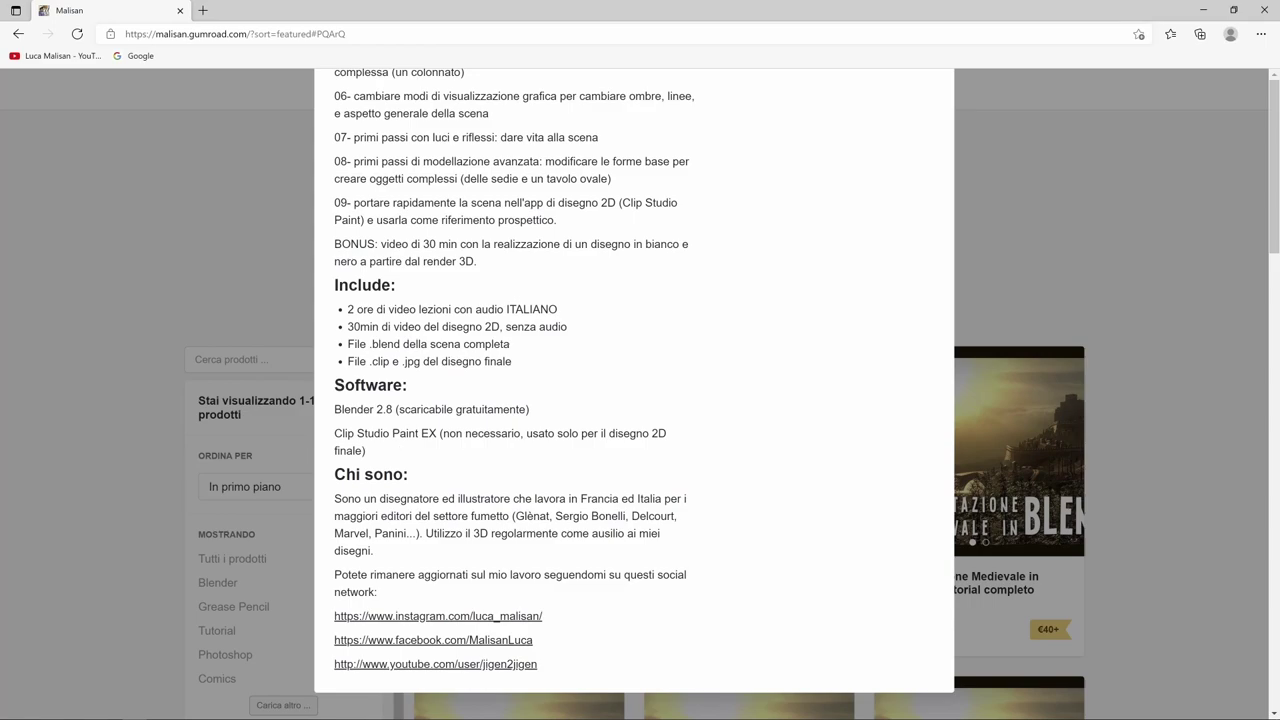
pyautogui.scroll(2, 493, 454)
pyautogui.scroll(8, 493, 454)
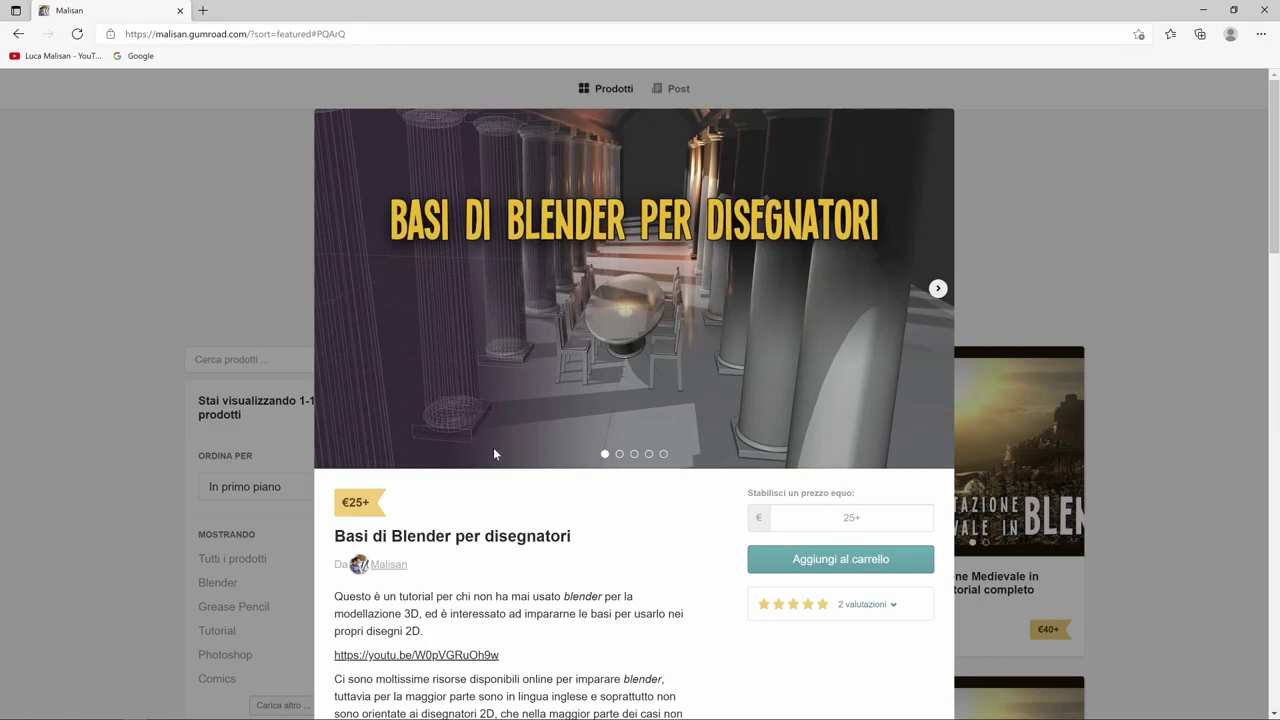
pyautogui.scroll(-5, 493, 454)
pyautogui.scroll(-7, 493, 454)
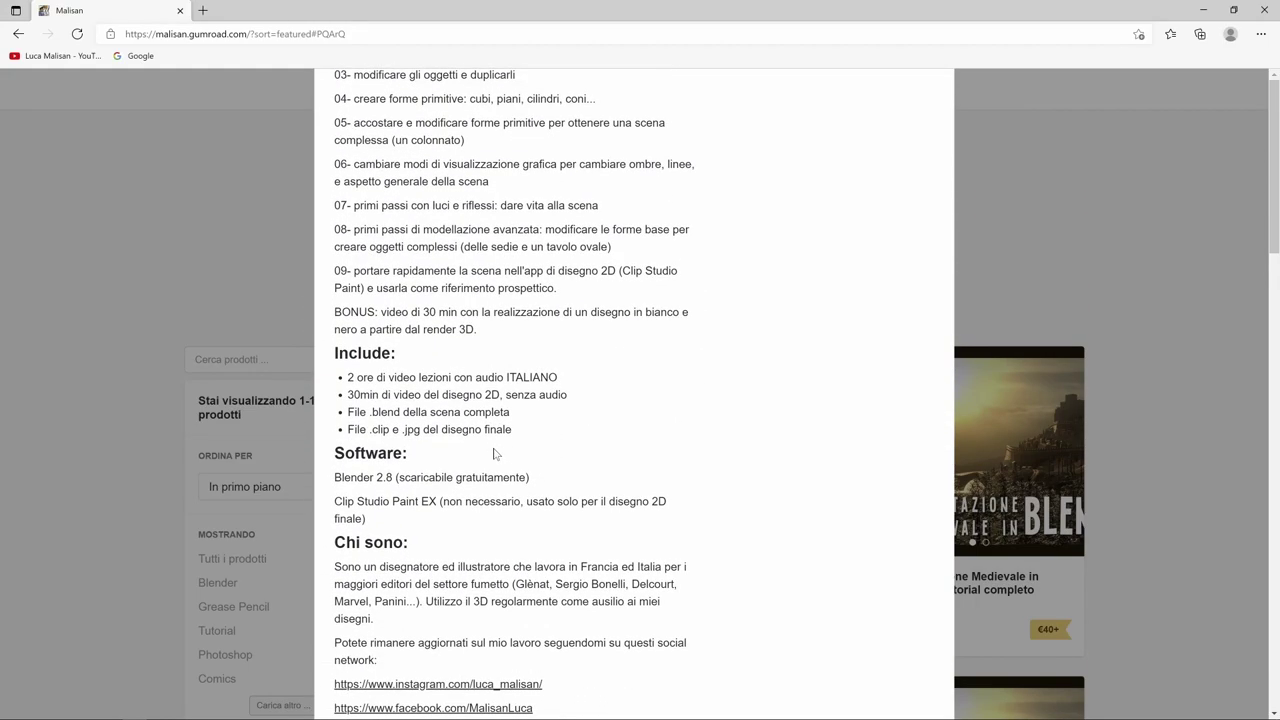
pyautogui.scroll(10, 493, 454)
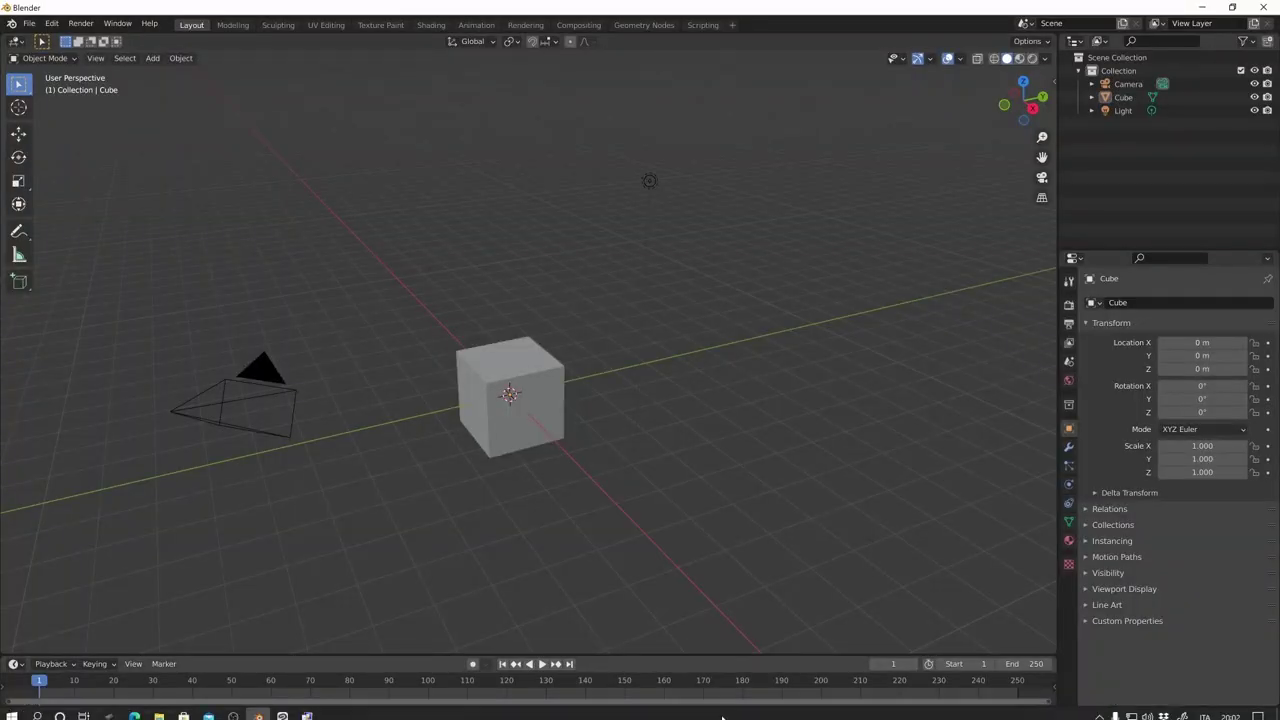
# Step: Open Edit > Preferences, switch to Add-ons and scroll through the add-on list
pyautogui.click(52, 23)
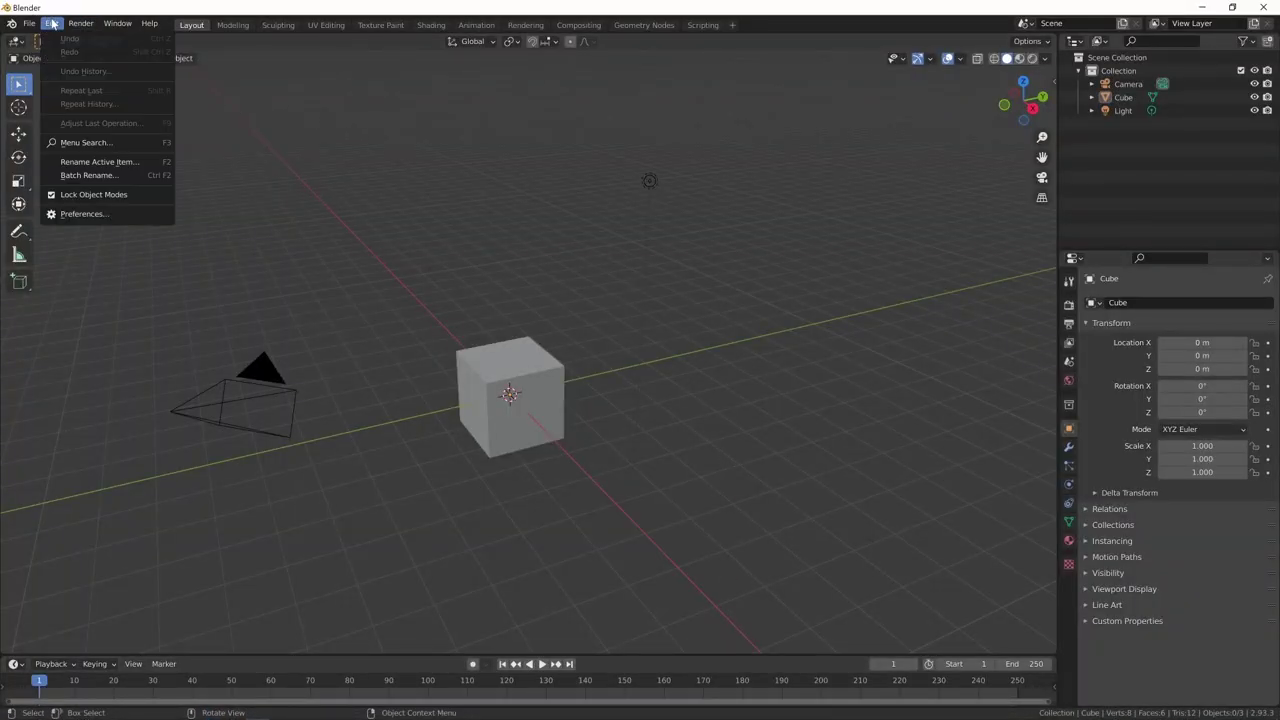
pyautogui.click(80, 214)
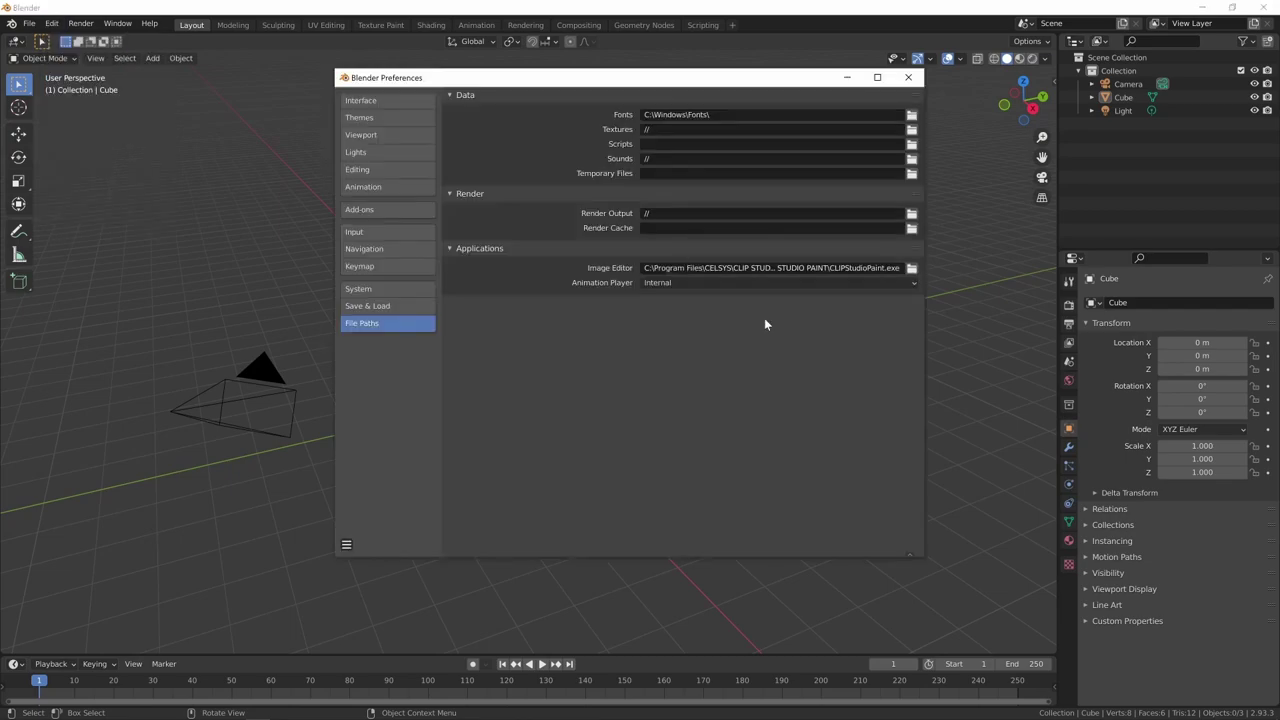
pyautogui.click(390, 214)
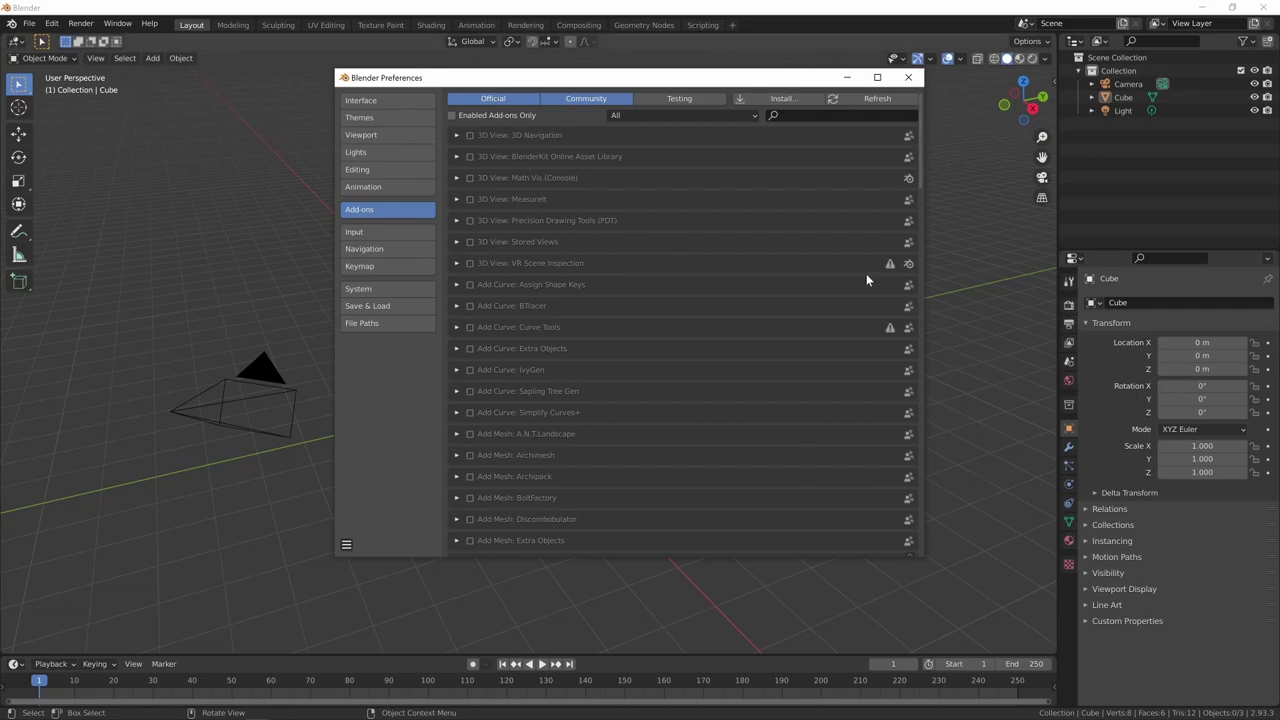
pyautogui.moveTo(920, 144)
pyautogui.mouseDown()
pyautogui.moveTo(920, 223)
pyautogui.moveTo(710, 252)
pyautogui.mouseUp()
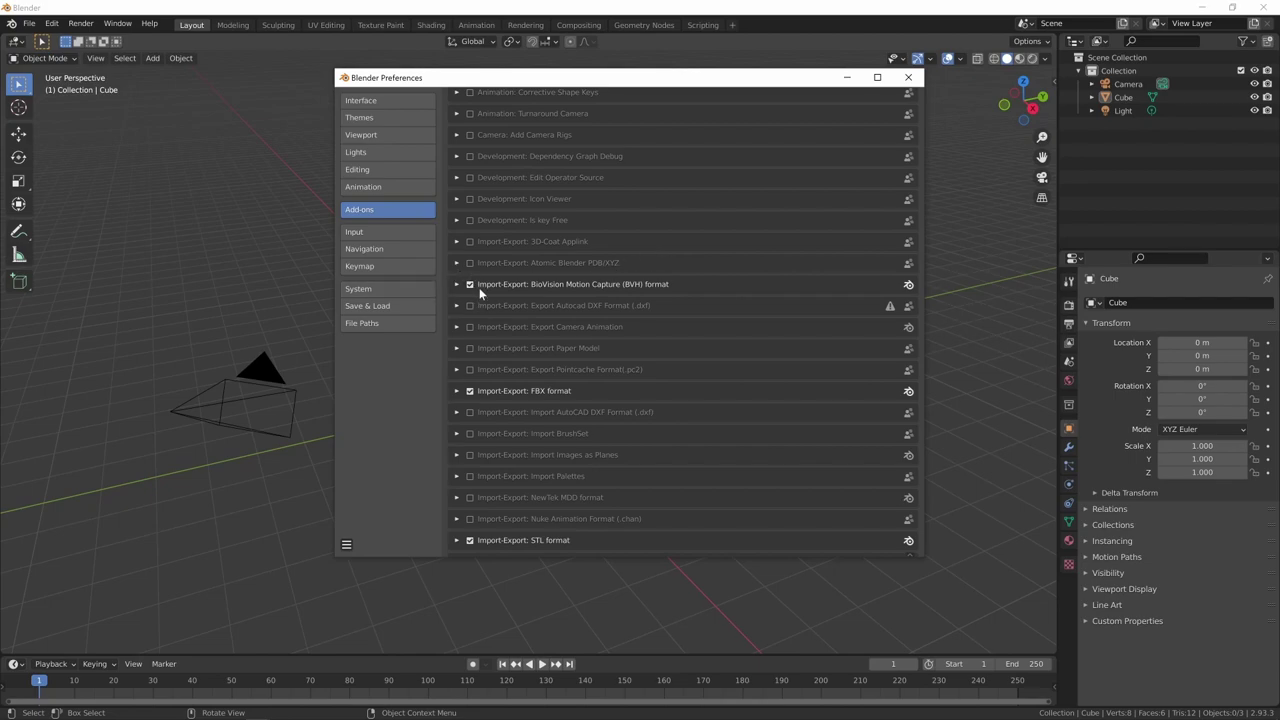
pyautogui.moveTo(920, 292)
pyautogui.mouseDown()
pyautogui.moveTo(928, 442)
pyautogui.moveTo(952, 176)
pyautogui.mouseUp()
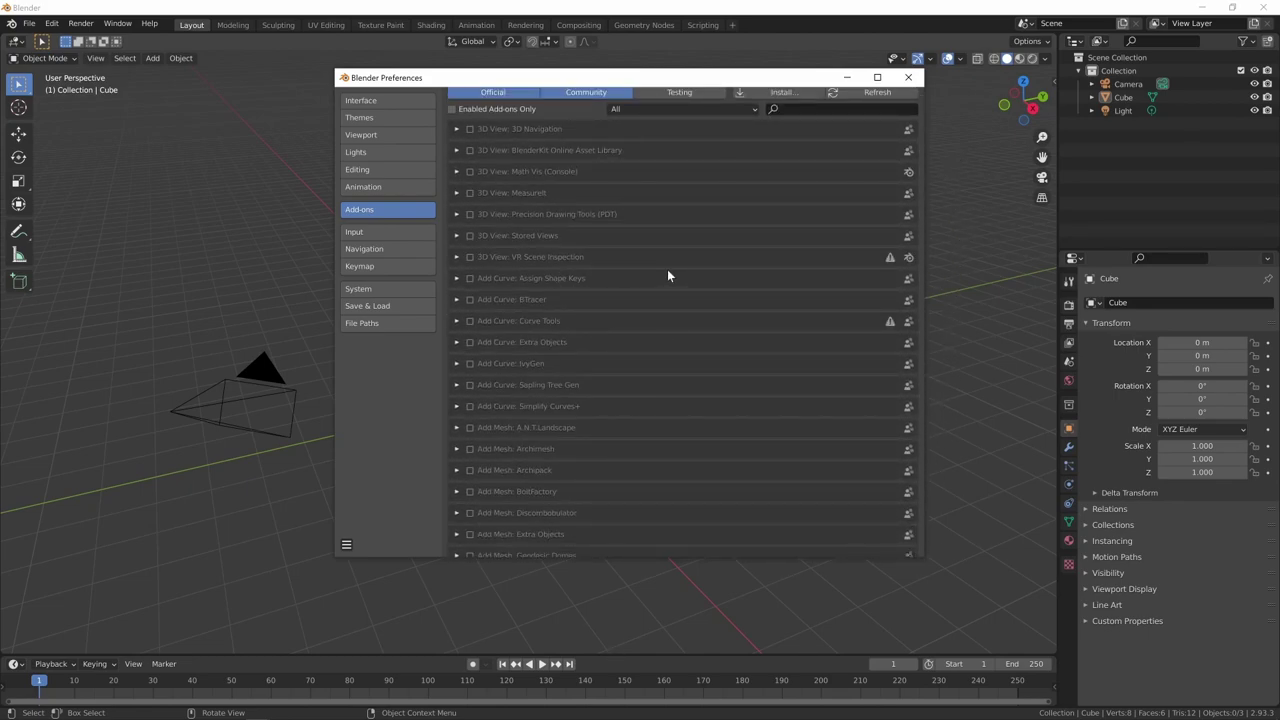
pyautogui.scroll(1, 812, 220)
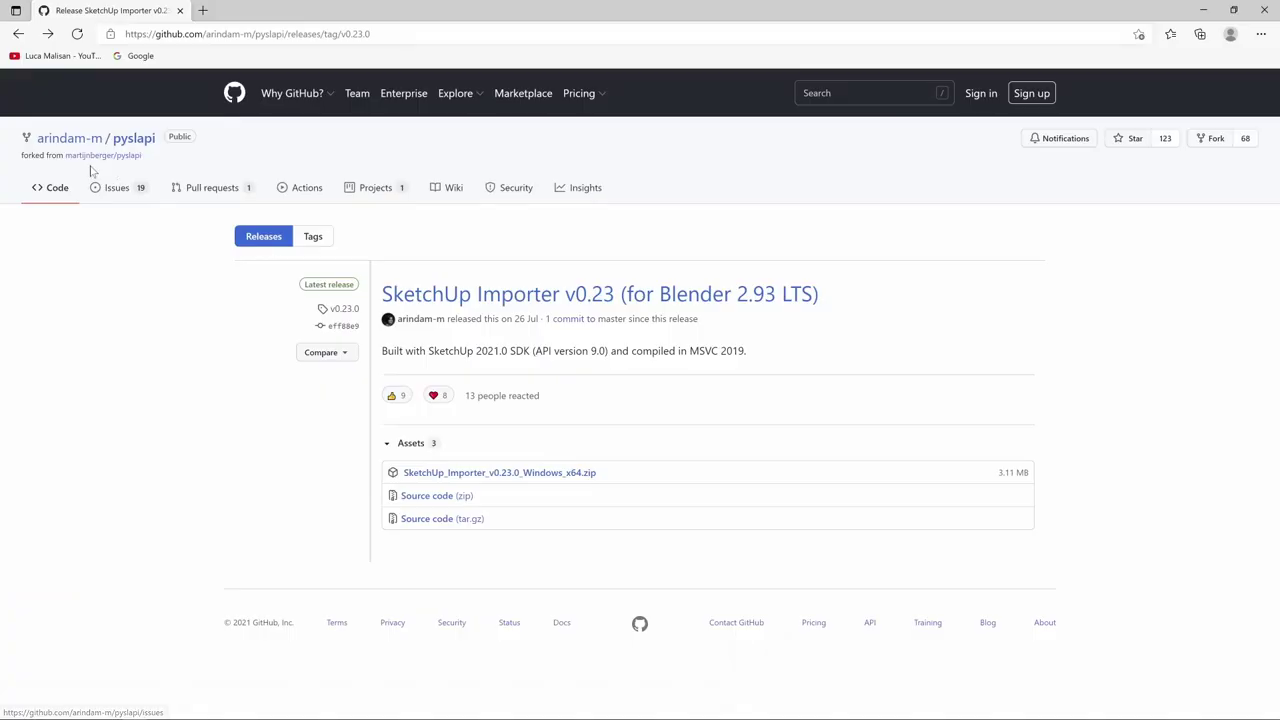
pyautogui.moveTo(103, 155)
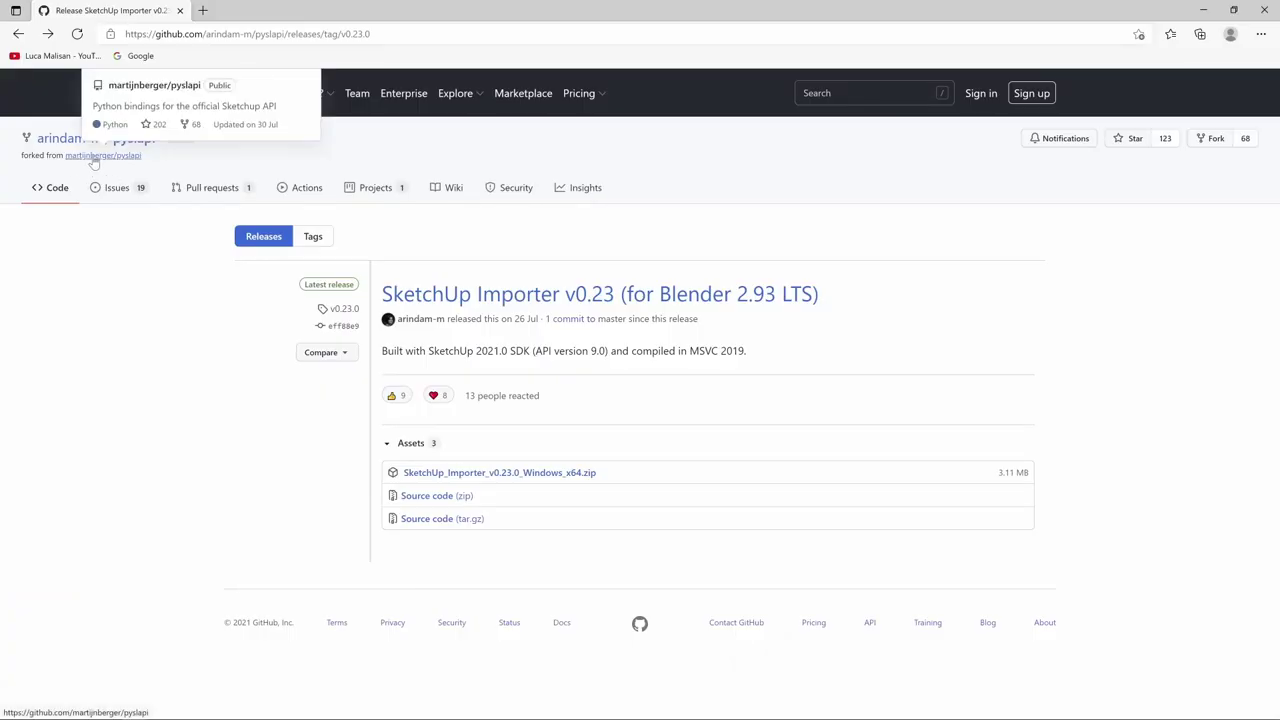
# Step: View the original pyslapi repository in a new tab, close it, then select the release page address
pyautogui.middleClick(108, 163)
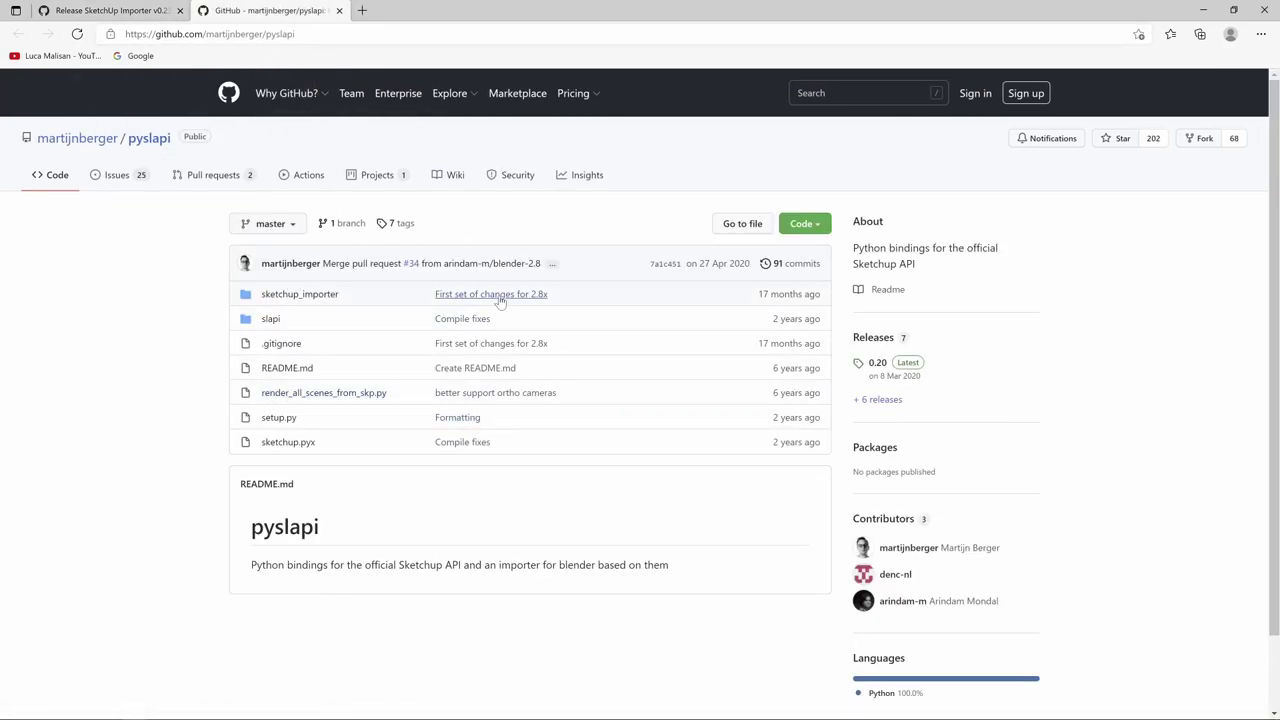
pyautogui.click(339, 10)
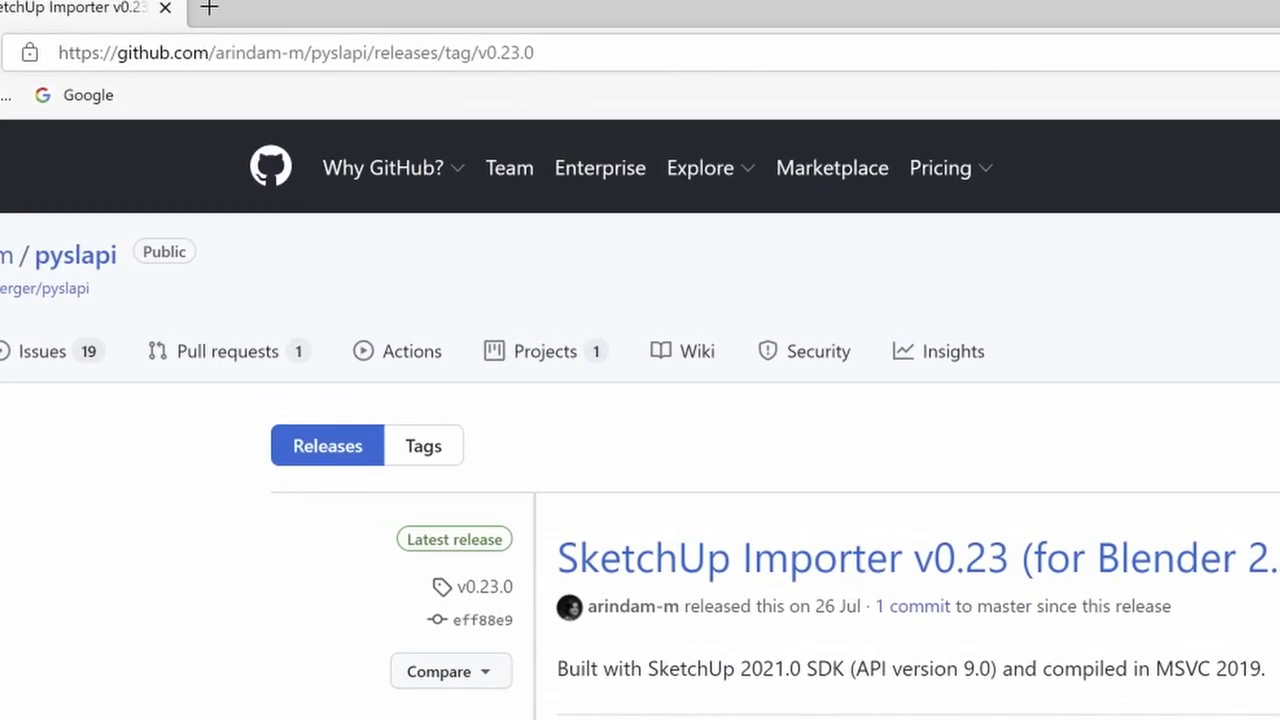
pyautogui.click(132, 34)
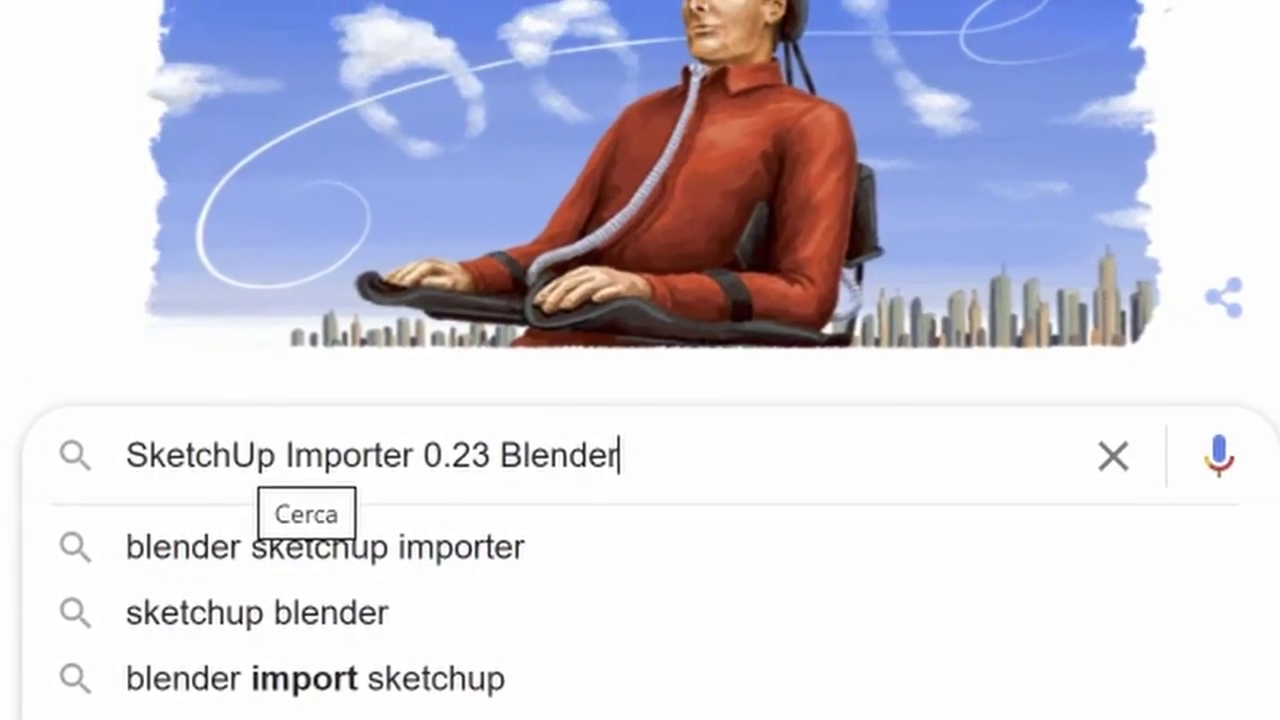
# Step: Run the Google search for 'SketchUp Importer 0.23 Blender' and scan the results
pyautogui.press('Escape')
pyautogui.press('Return')
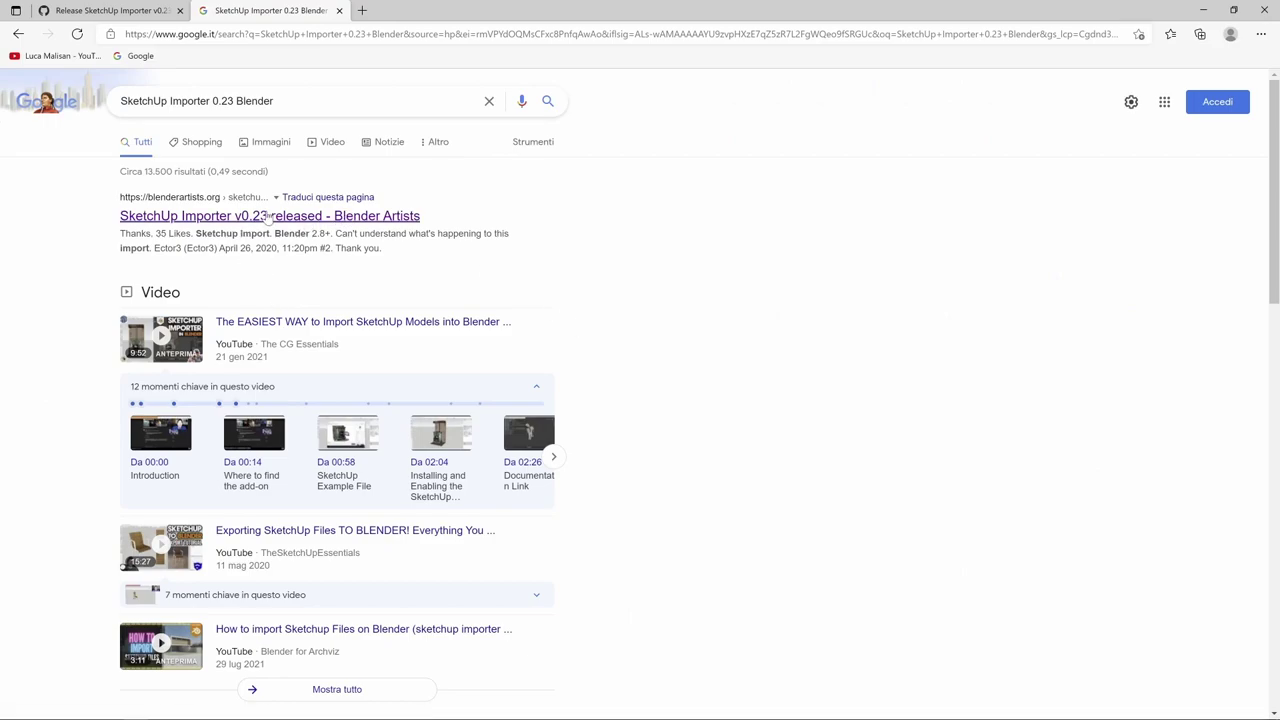
pyautogui.scroll(-4, 268, 218)
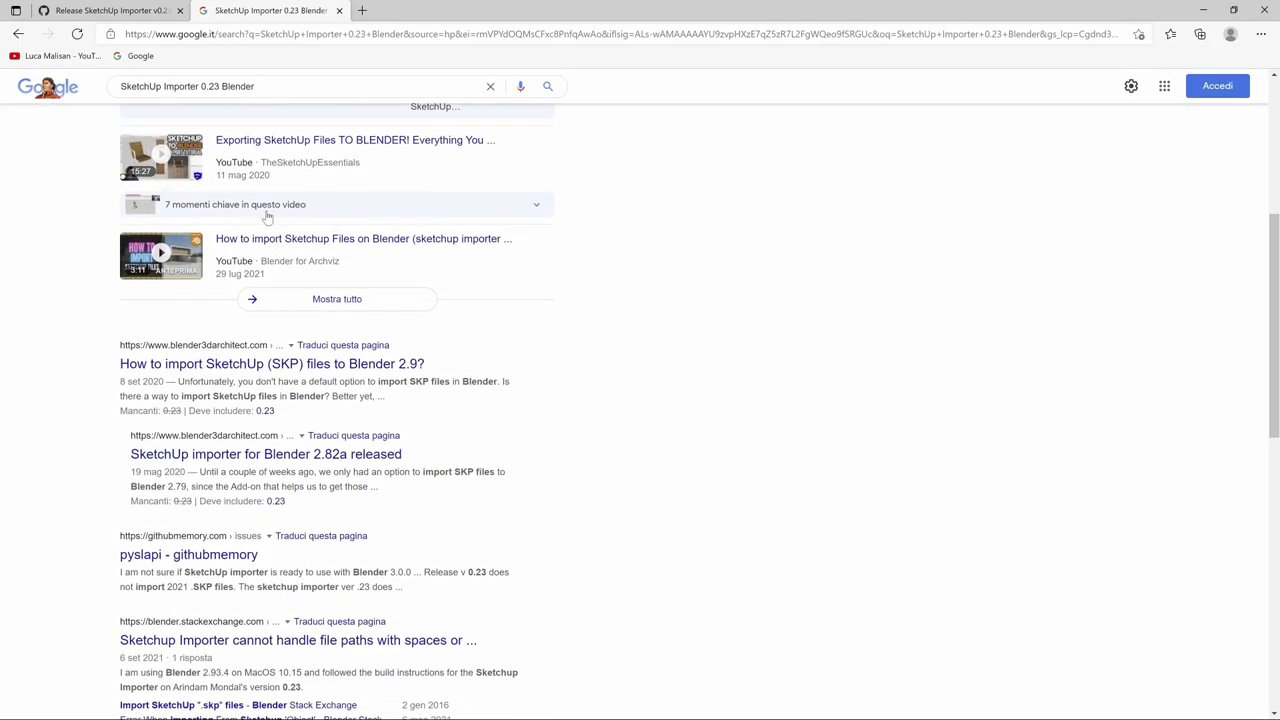
pyautogui.scroll(2, 450, 452)
pyautogui.scroll(2, 450, 452)
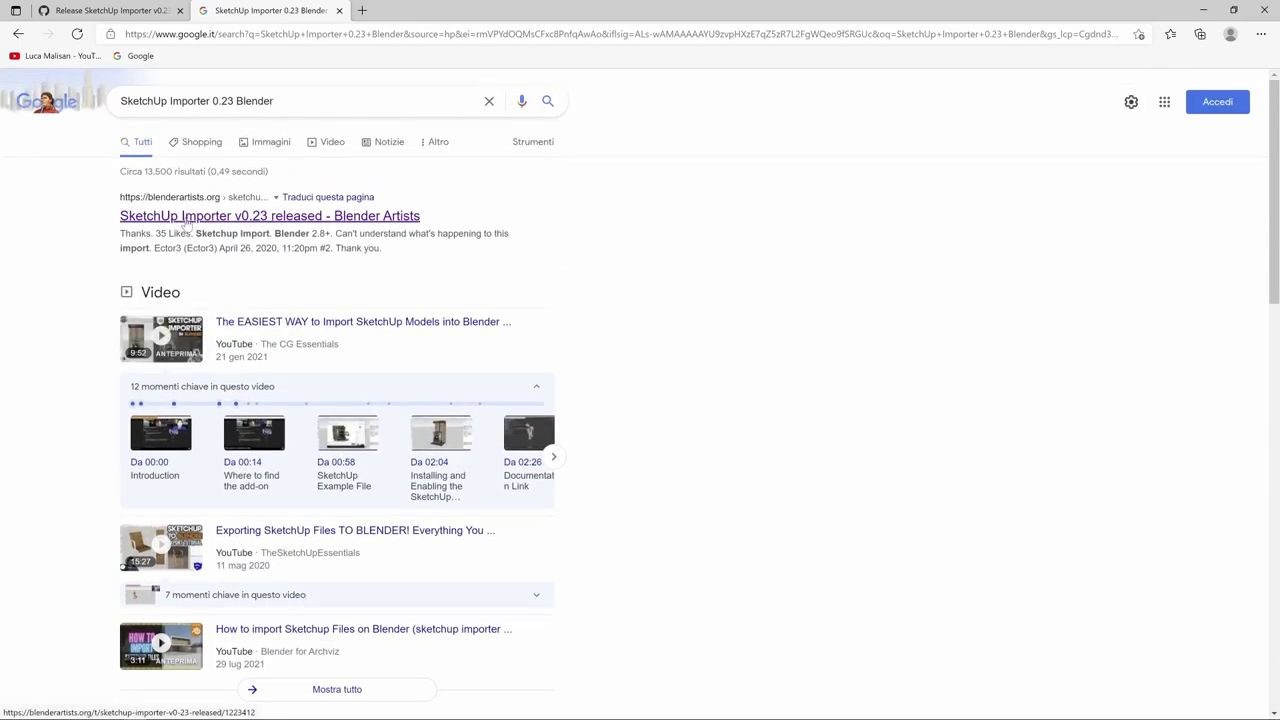
# Step: Open the Blender Artists v0.23 post and follow its link to the GitHub release page
pyautogui.click(225, 220)
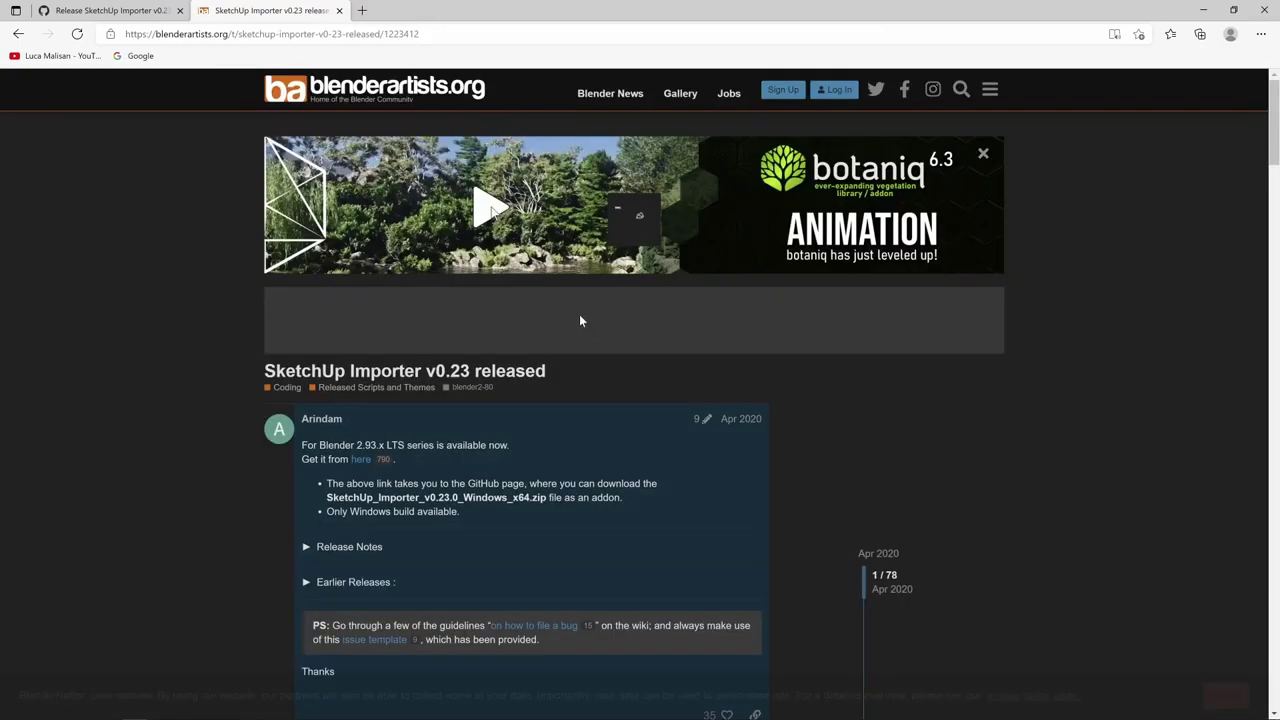
pyautogui.scroll(-2, 580, 481)
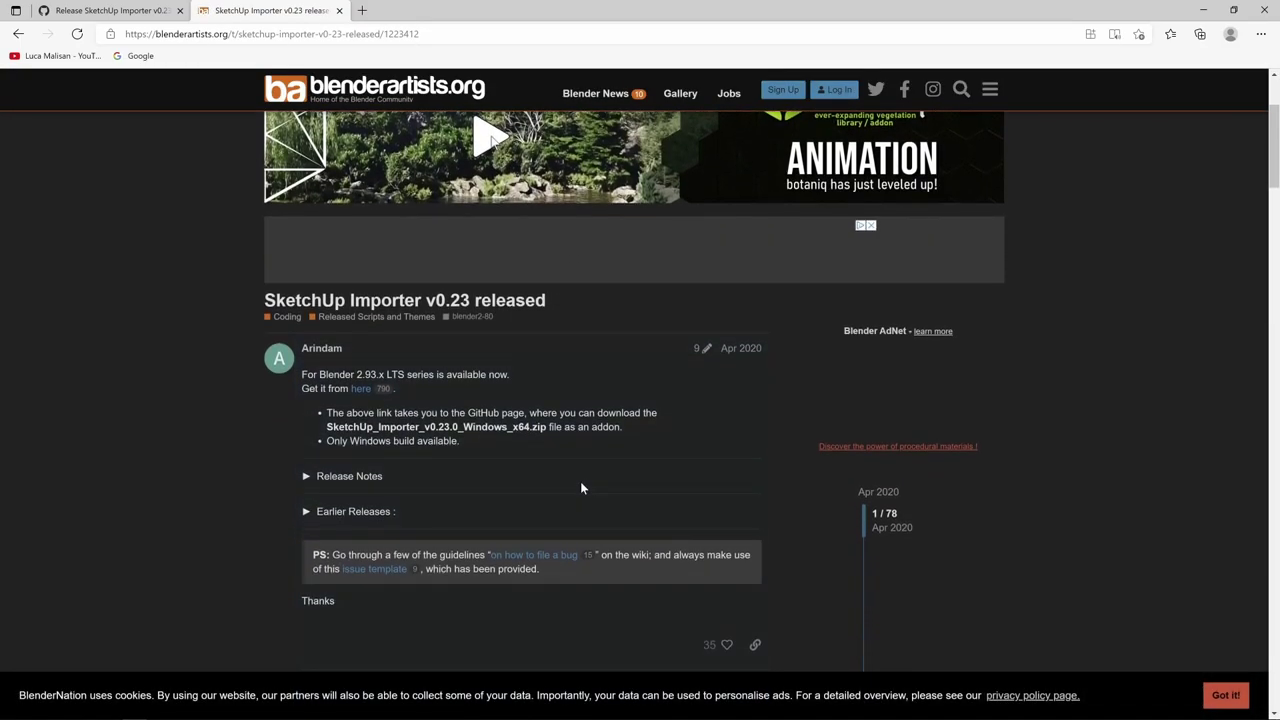
pyautogui.click(361, 390)
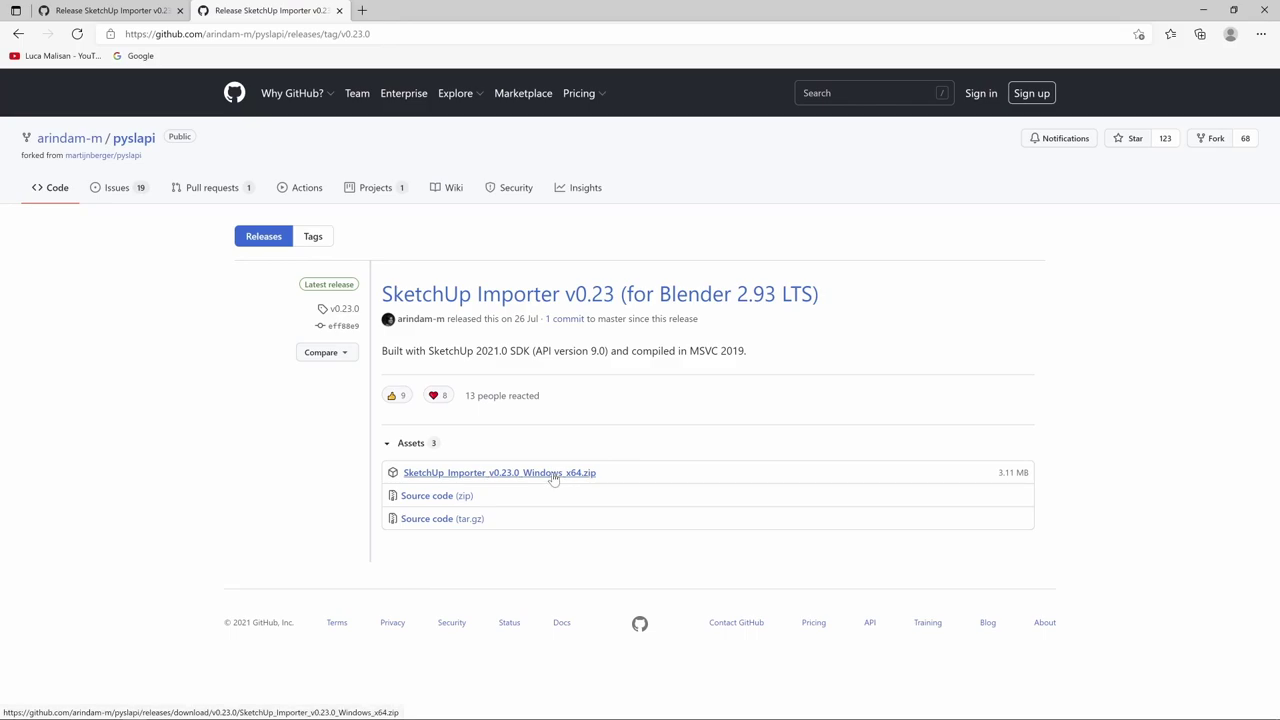
# Step: Download the SketchUp_Importer_v0.23.0_Windows_x64.zip and locate it in Downloads beside Cargo+Ship.skp
pyautogui.click(553, 479)
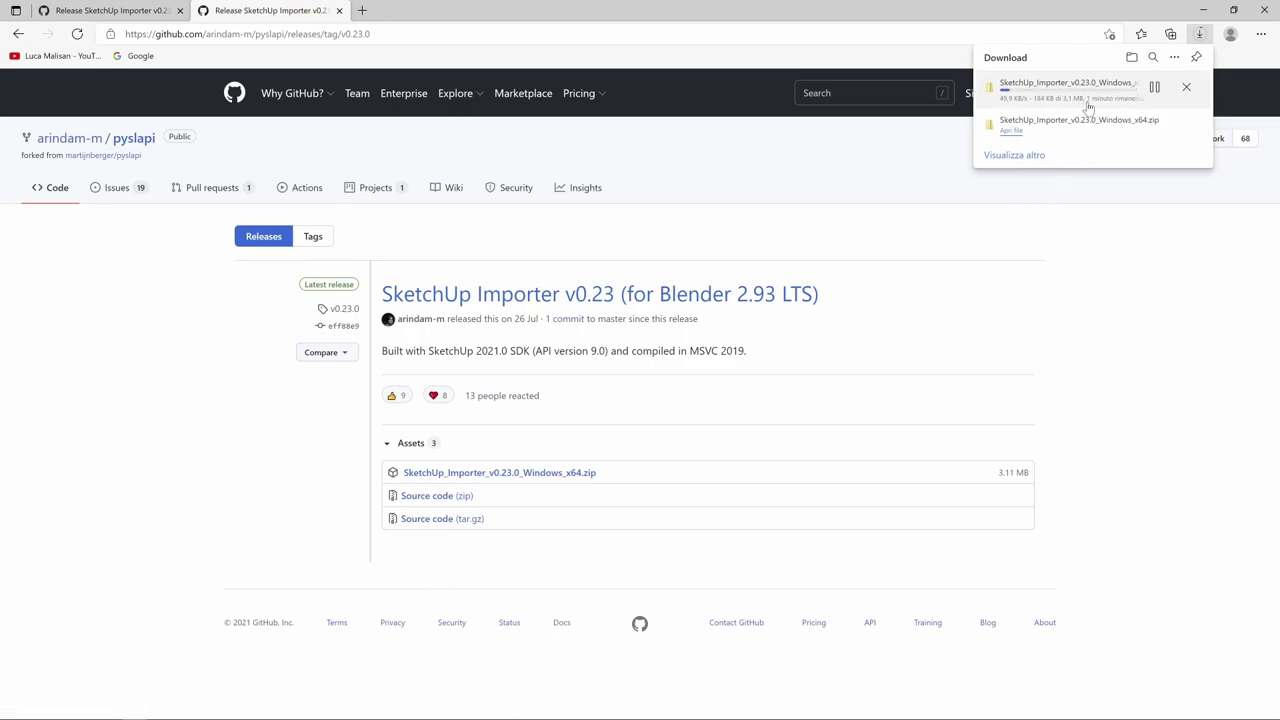
pyautogui.click(1131, 57)
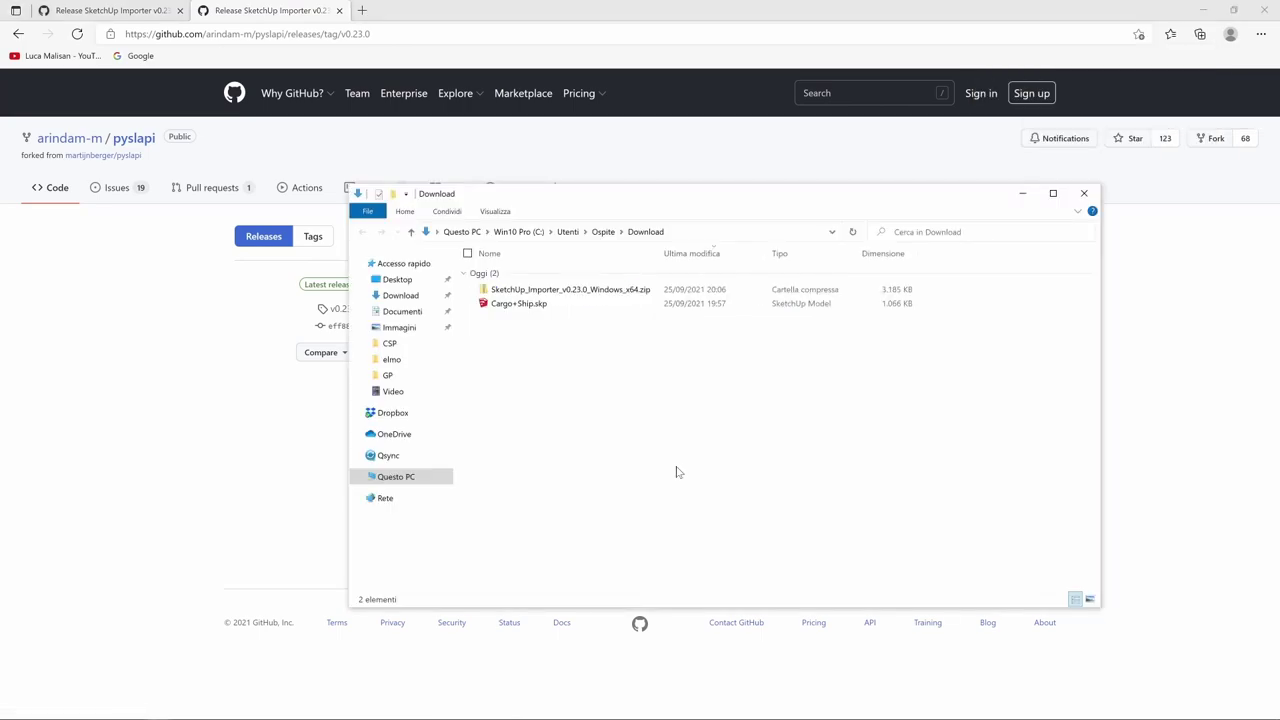
pyautogui.click(549, 290)
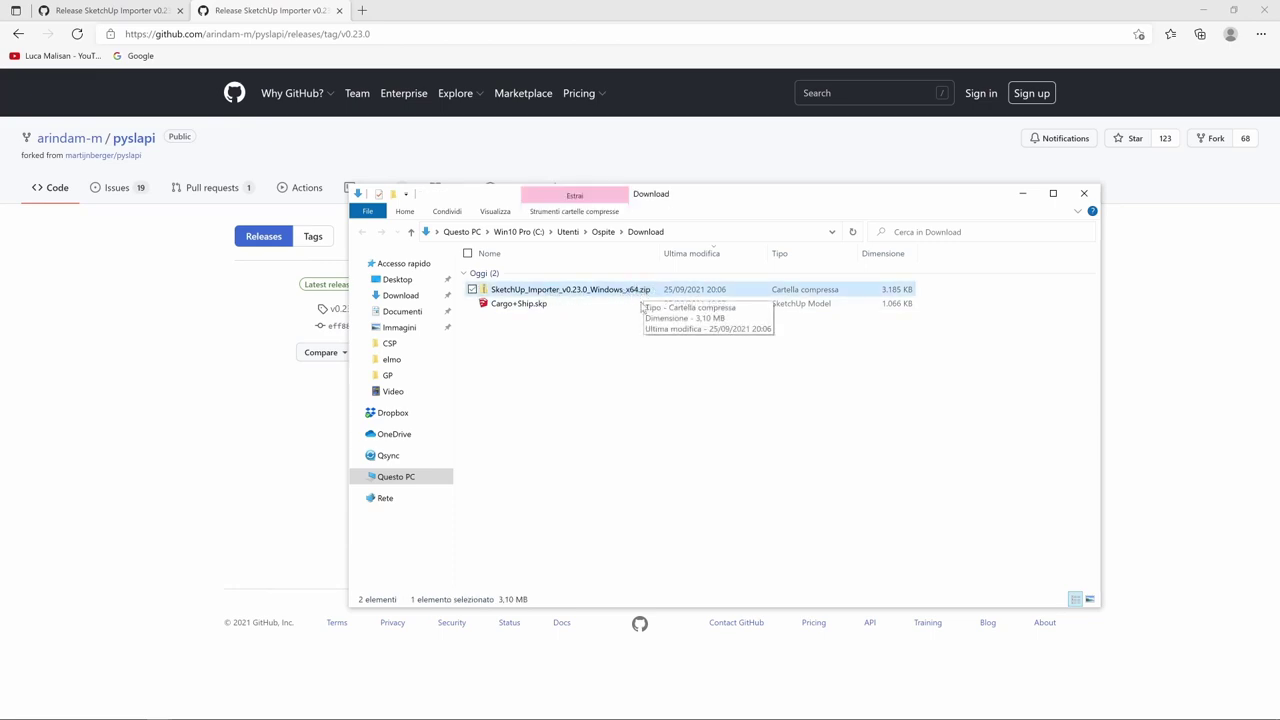
pyautogui.click(541, 306)
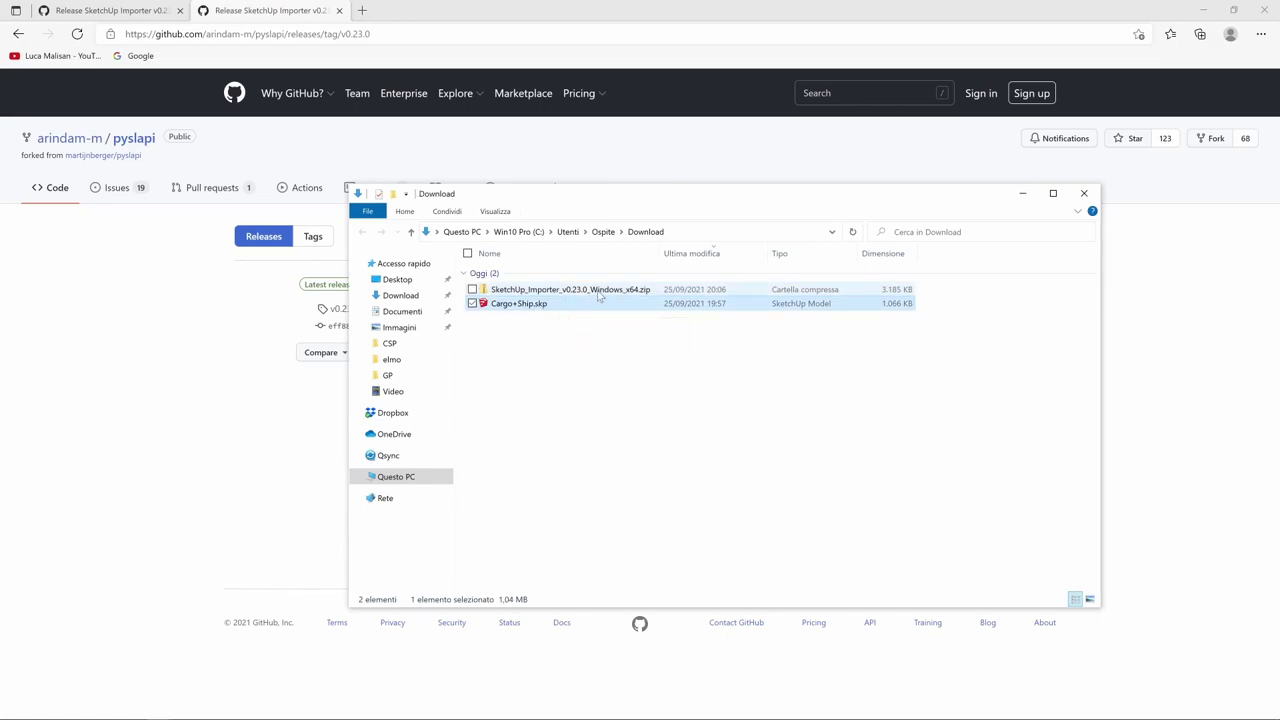
pyautogui.click(598, 291)
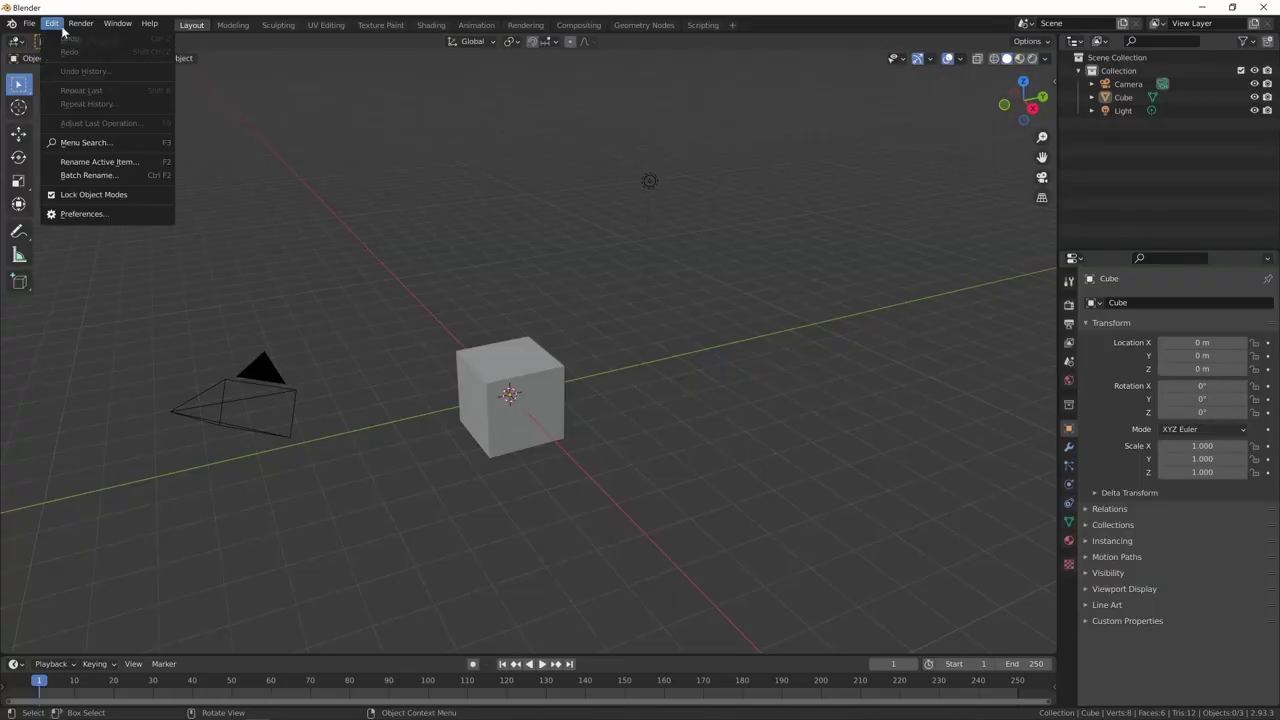
# Step: Install the SketchUp_Importer zip from the Downloads folder as a Blender add-on
pyautogui.click(66, 214)
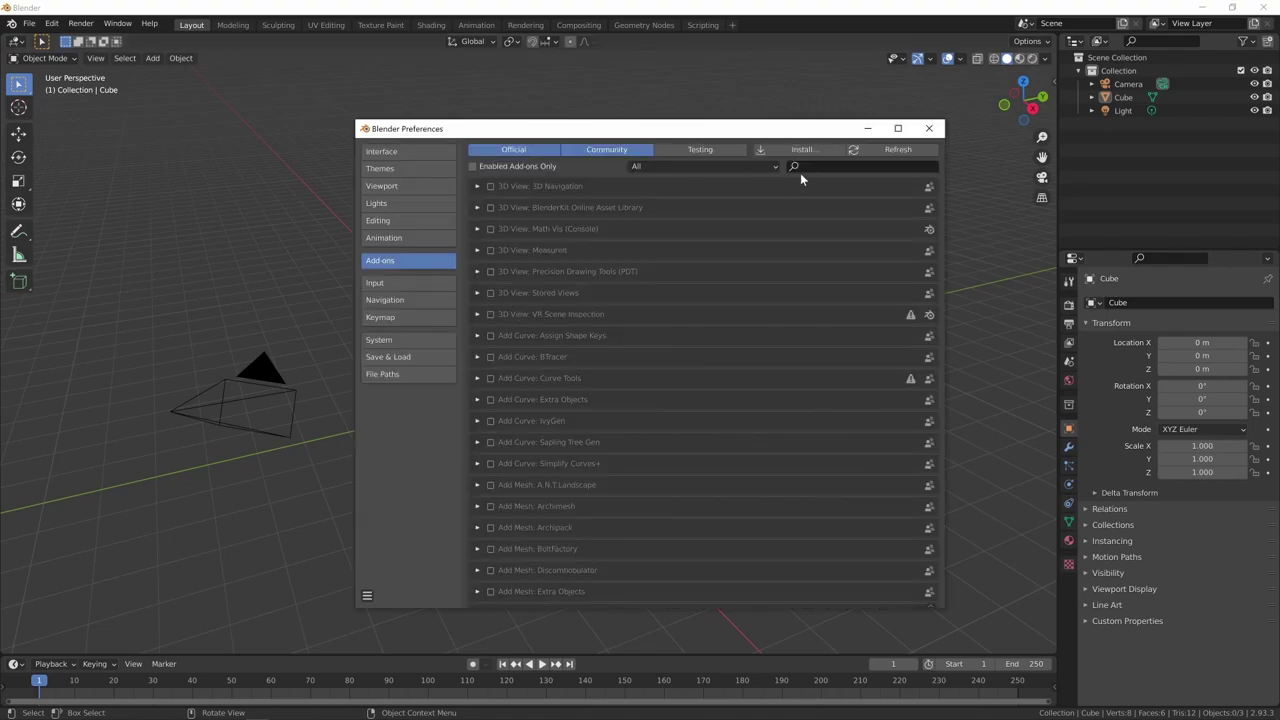
pyautogui.click(806, 150)
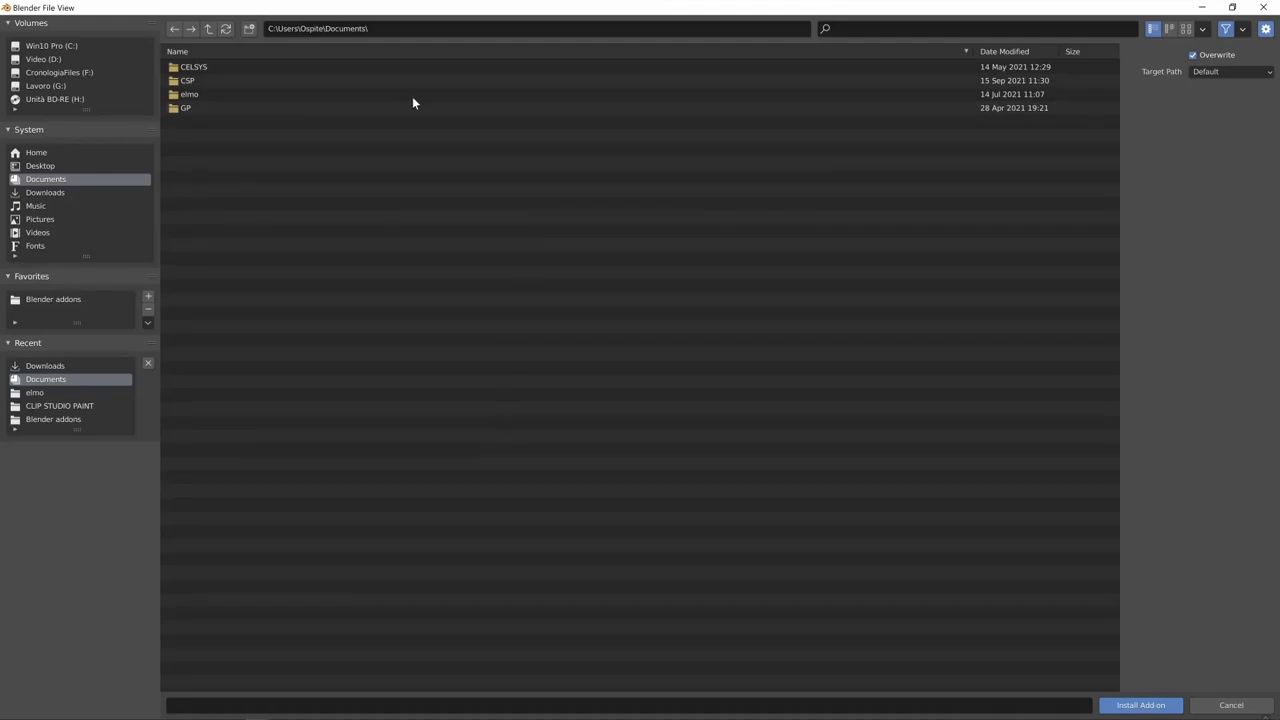
pyautogui.click(45, 192)
pyautogui.click(248, 66)
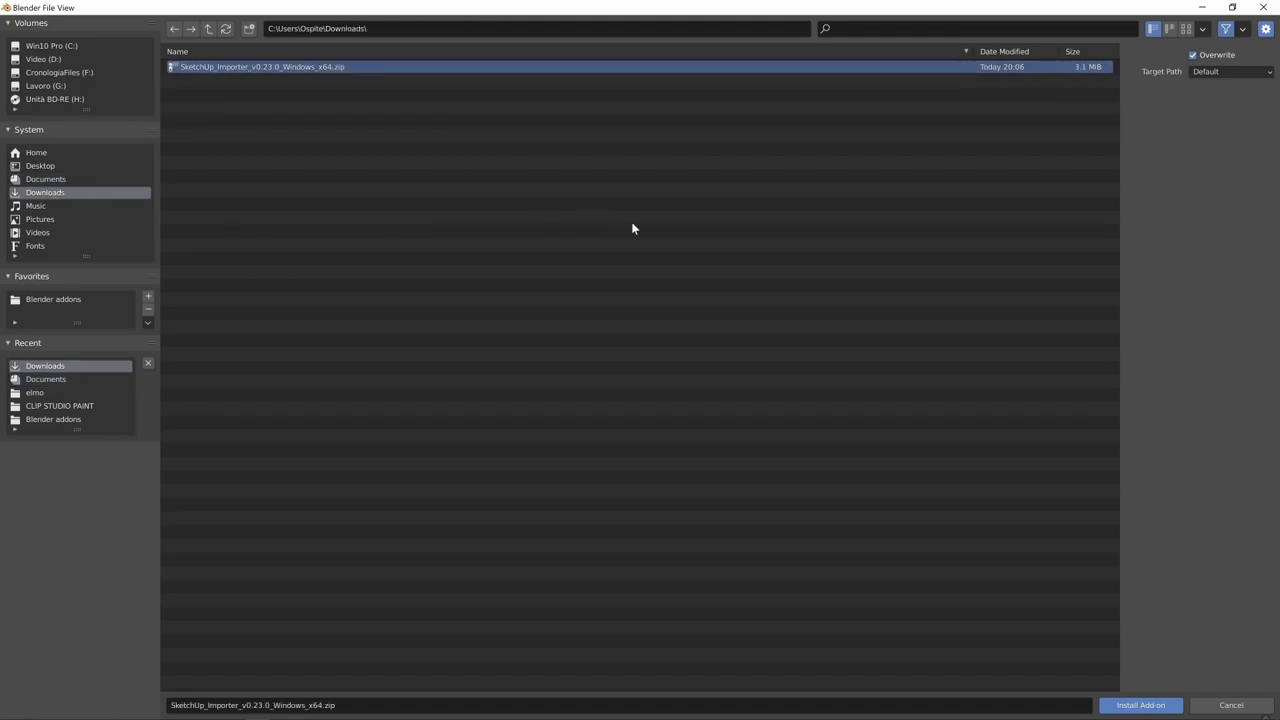
pyautogui.click(1133, 706)
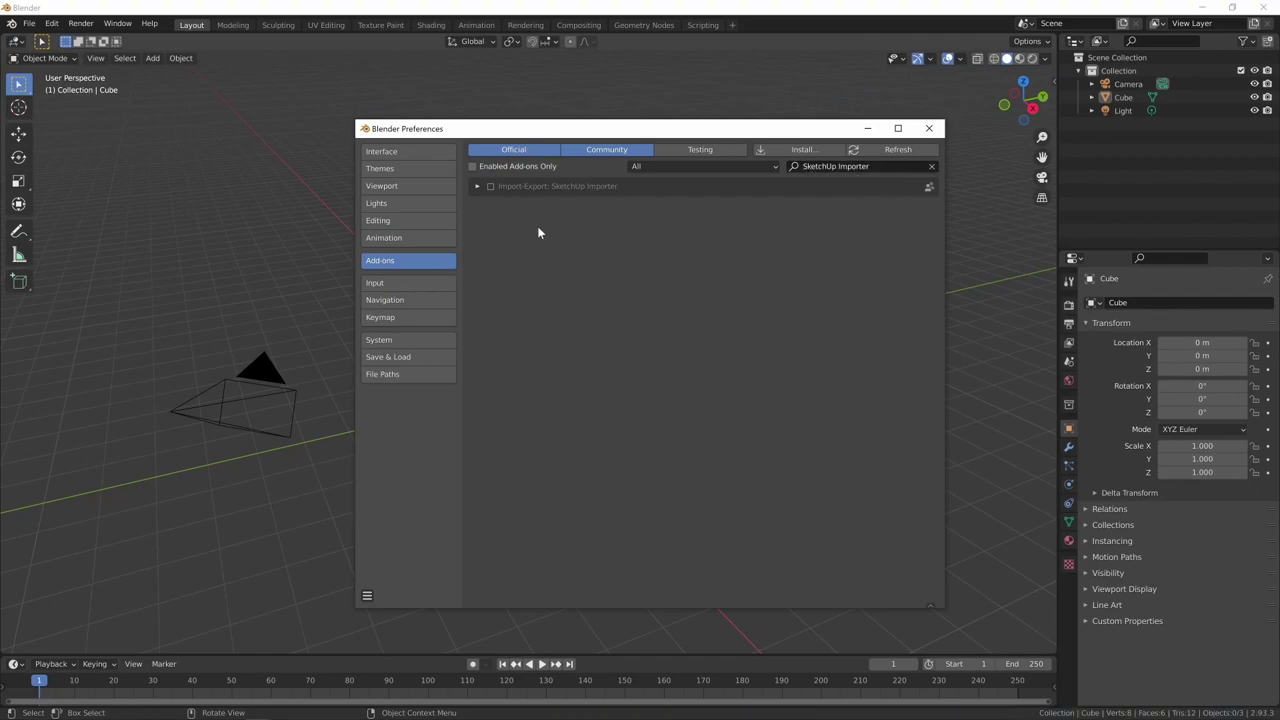
# Step: Enable Import-Export: SketchUp Importer, check it via an add-on search for 'ske', and close Preferences
pyautogui.click(490, 187)
pyautogui.click(478, 187)
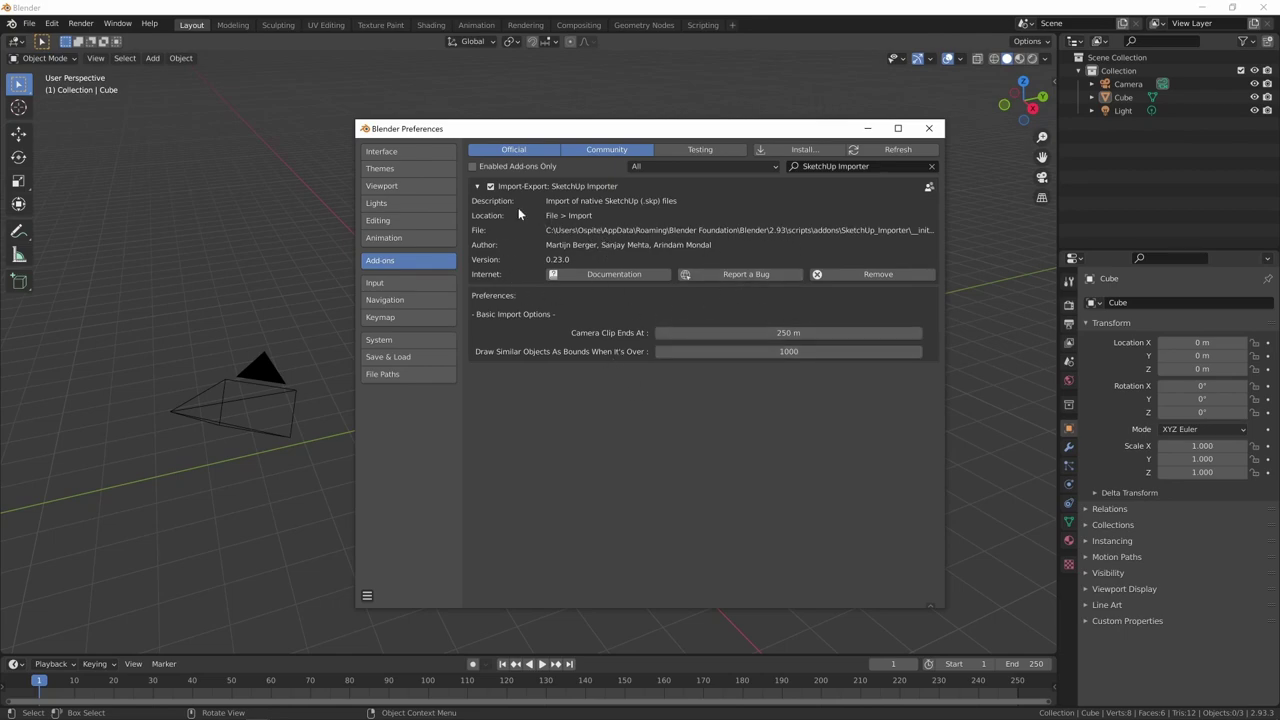
pyautogui.click(478, 187)
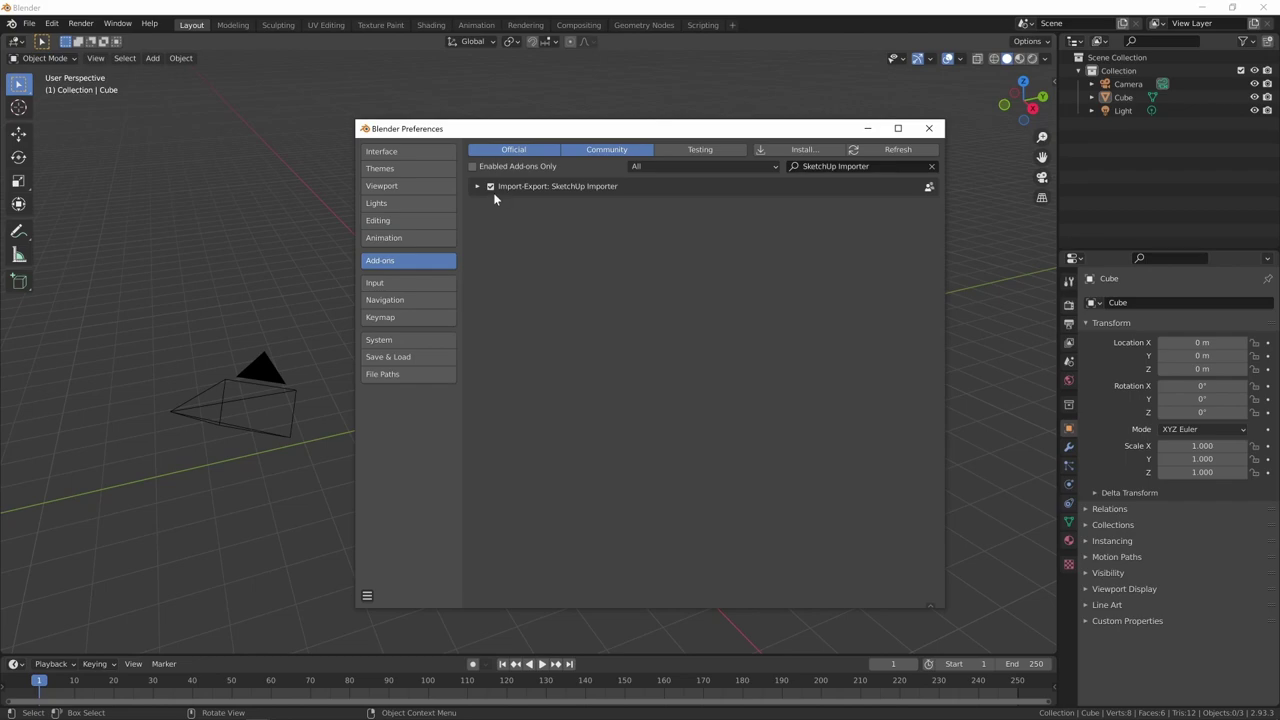
pyautogui.click(931, 166)
pyautogui.click(810, 166)
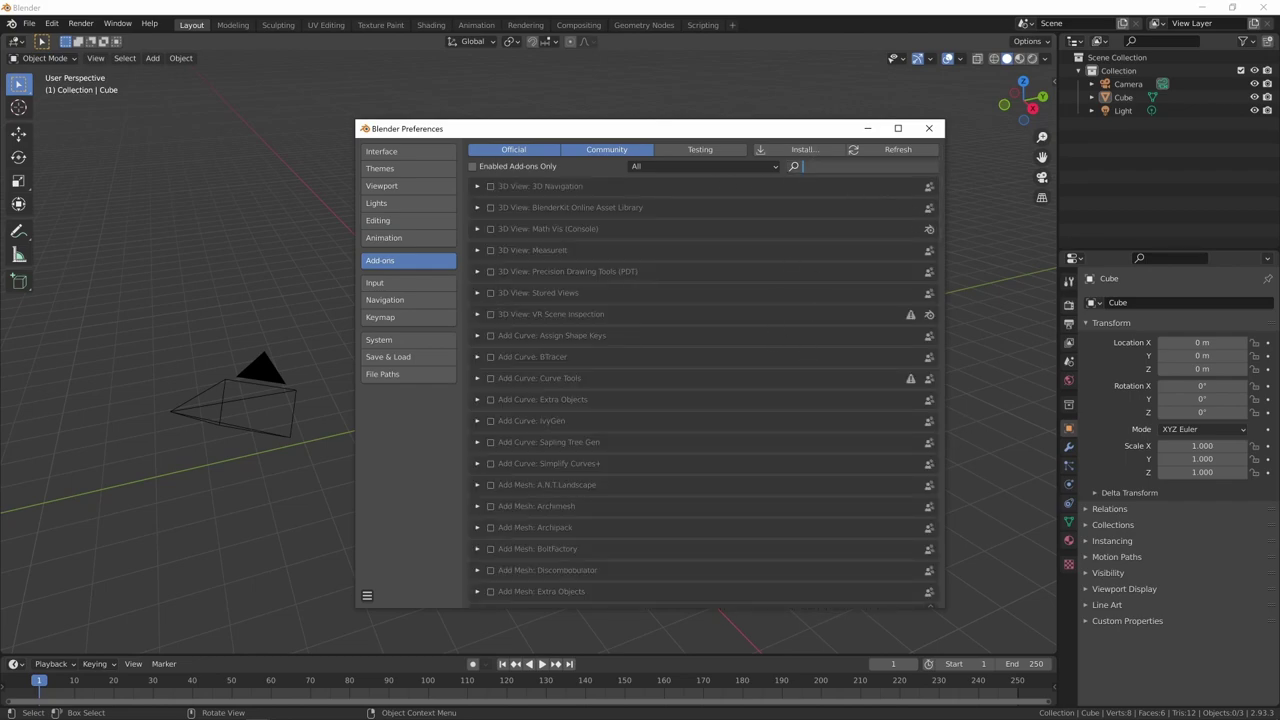
pyautogui.write('ske')
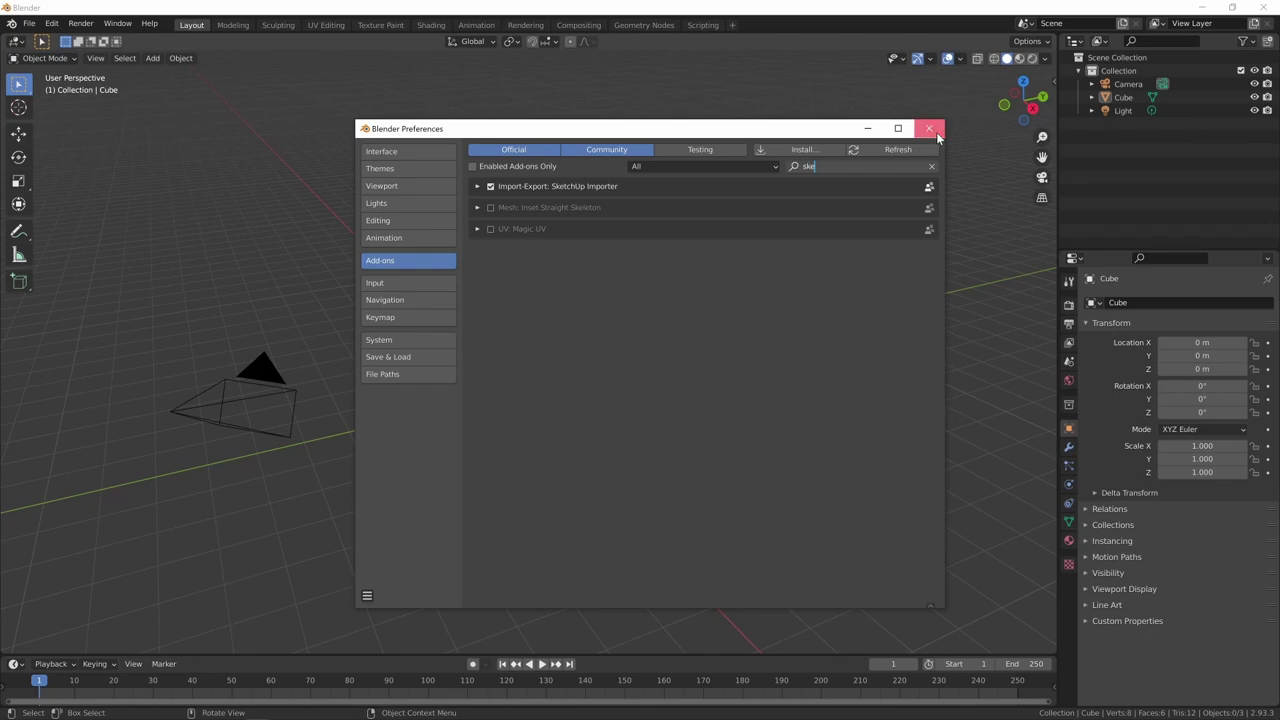
pyautogui.click(929, 128)
pyautogui.click(29, 27)
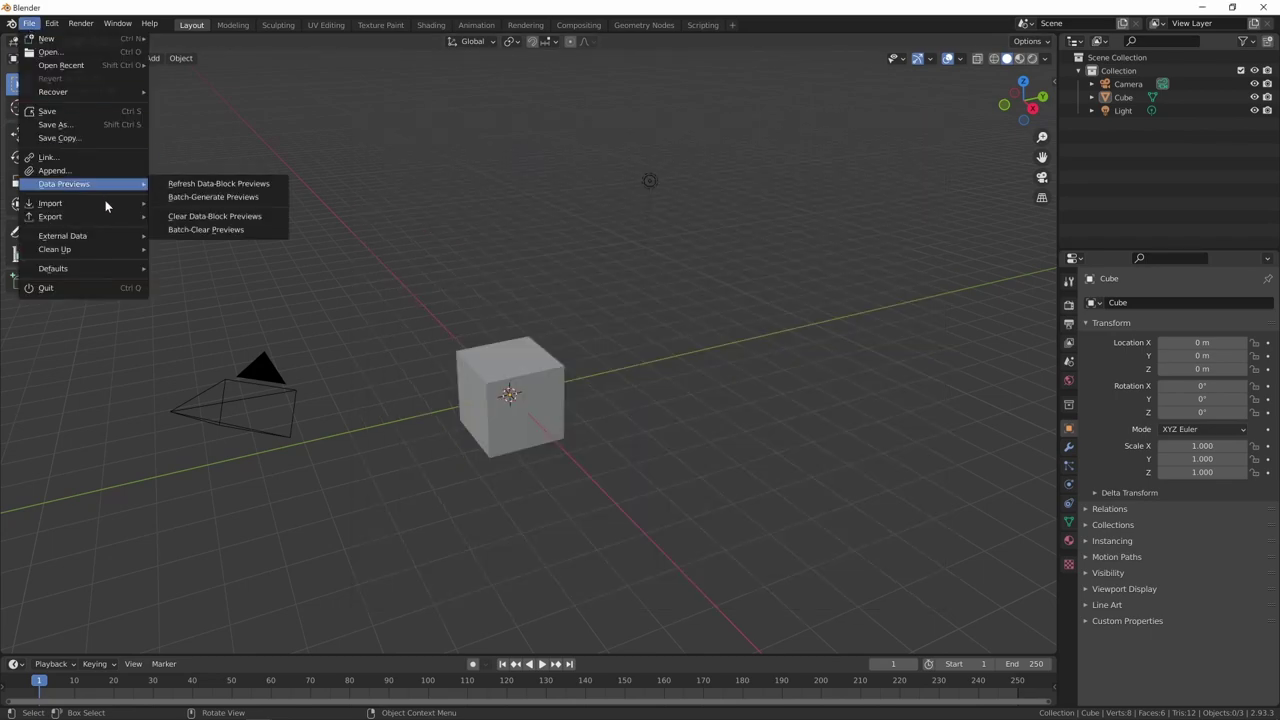
pyautogui.moveTo(50, 203)
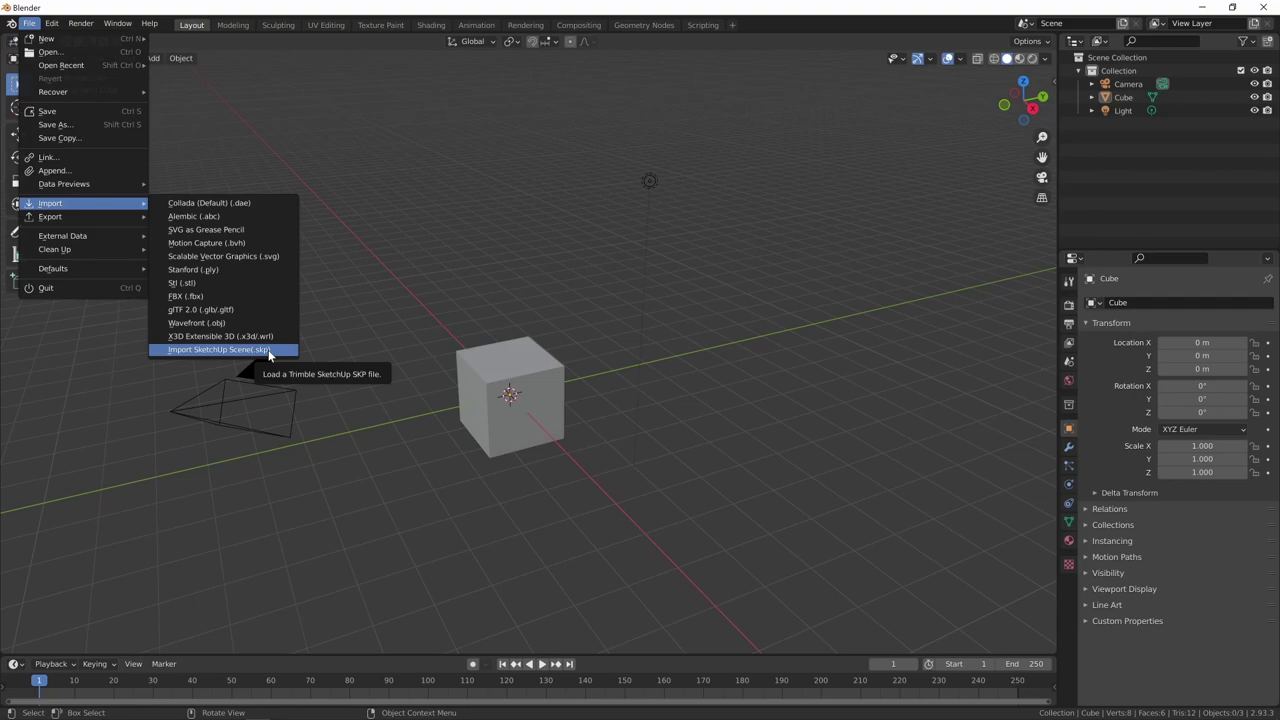
# Step: Import Cargo+Ship.skp from Downloads through Import SketchUp Scene (.skp)
pyautogui.click(268, 350)
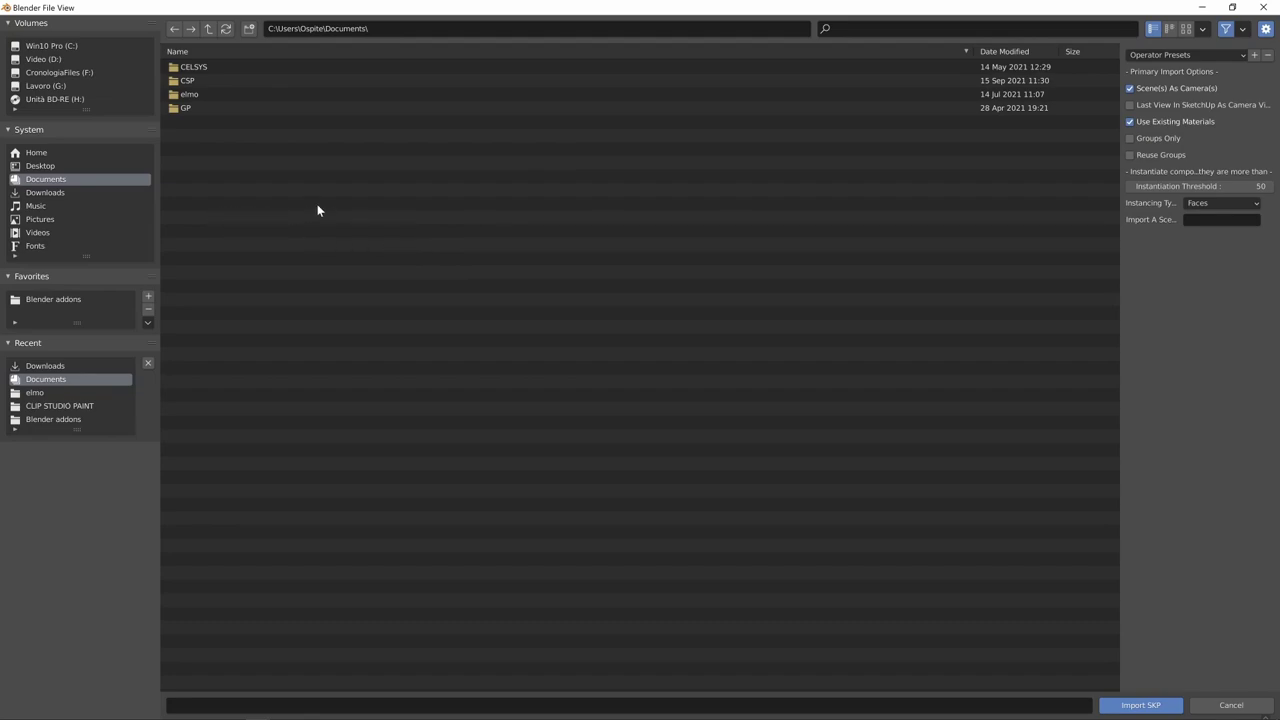
pyautogui.click(50, 194)
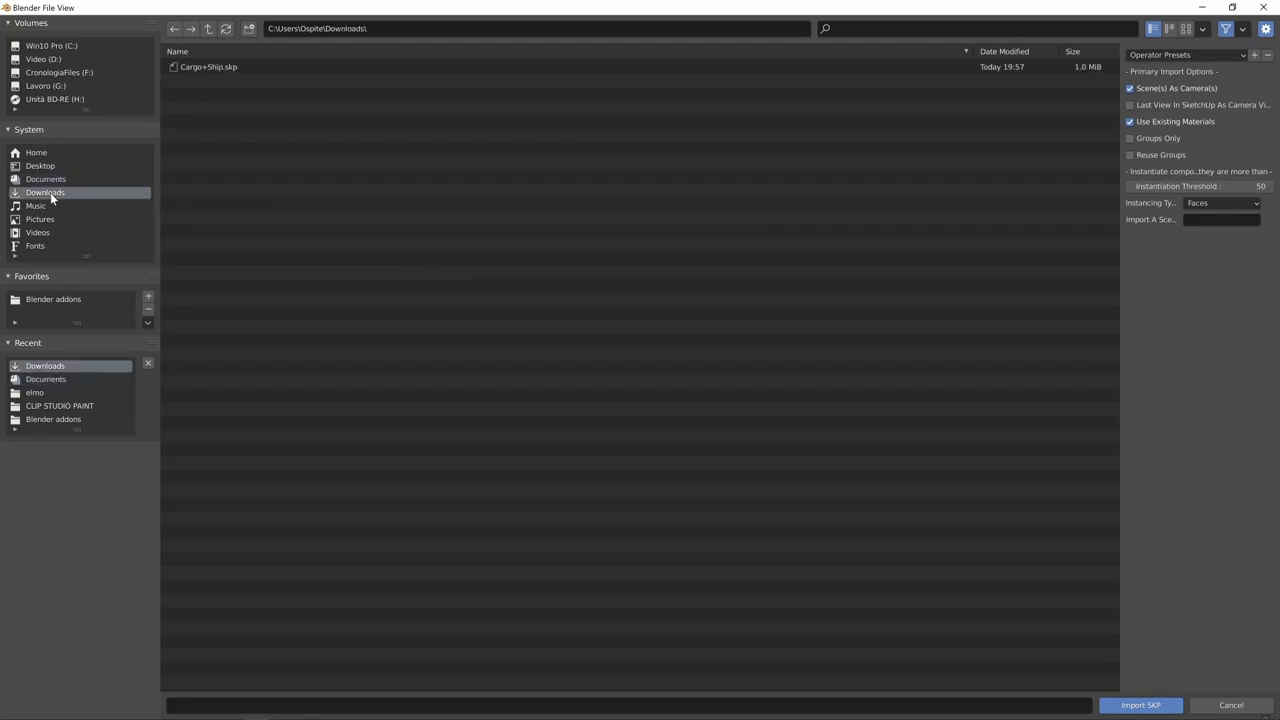
pyautogui.click(218, 69)
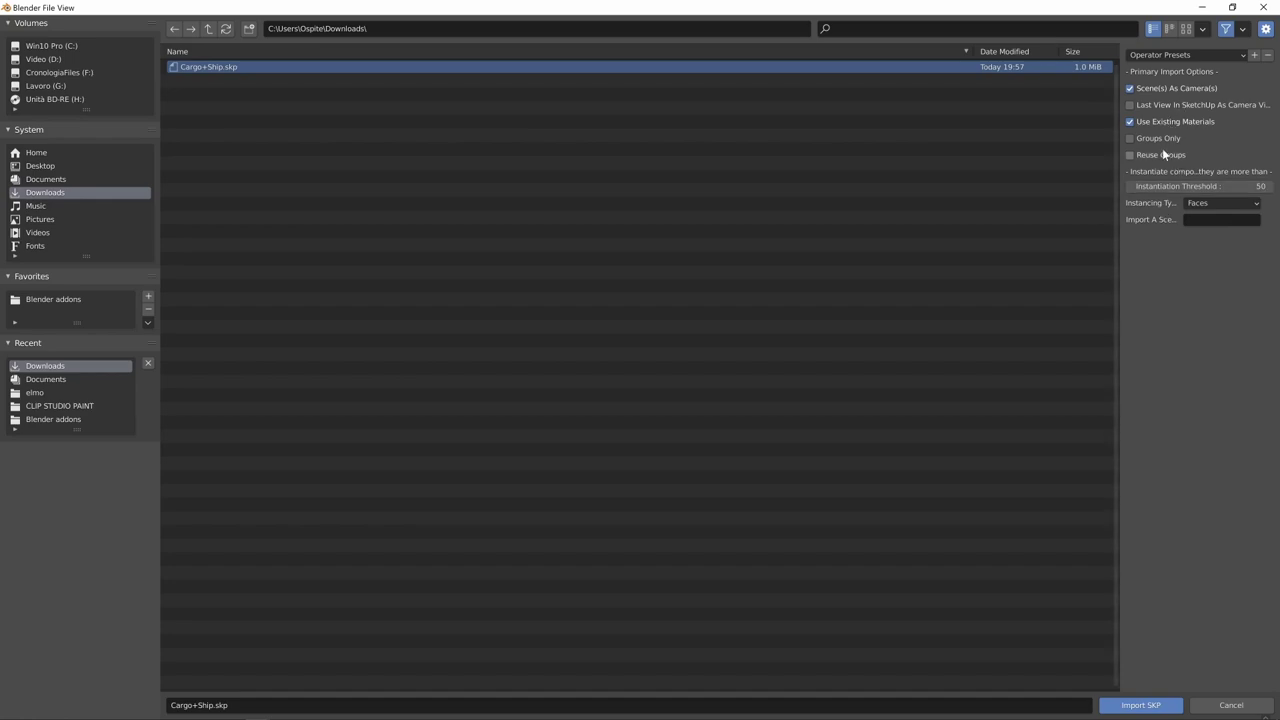
pyautogui.click(1150, 708)
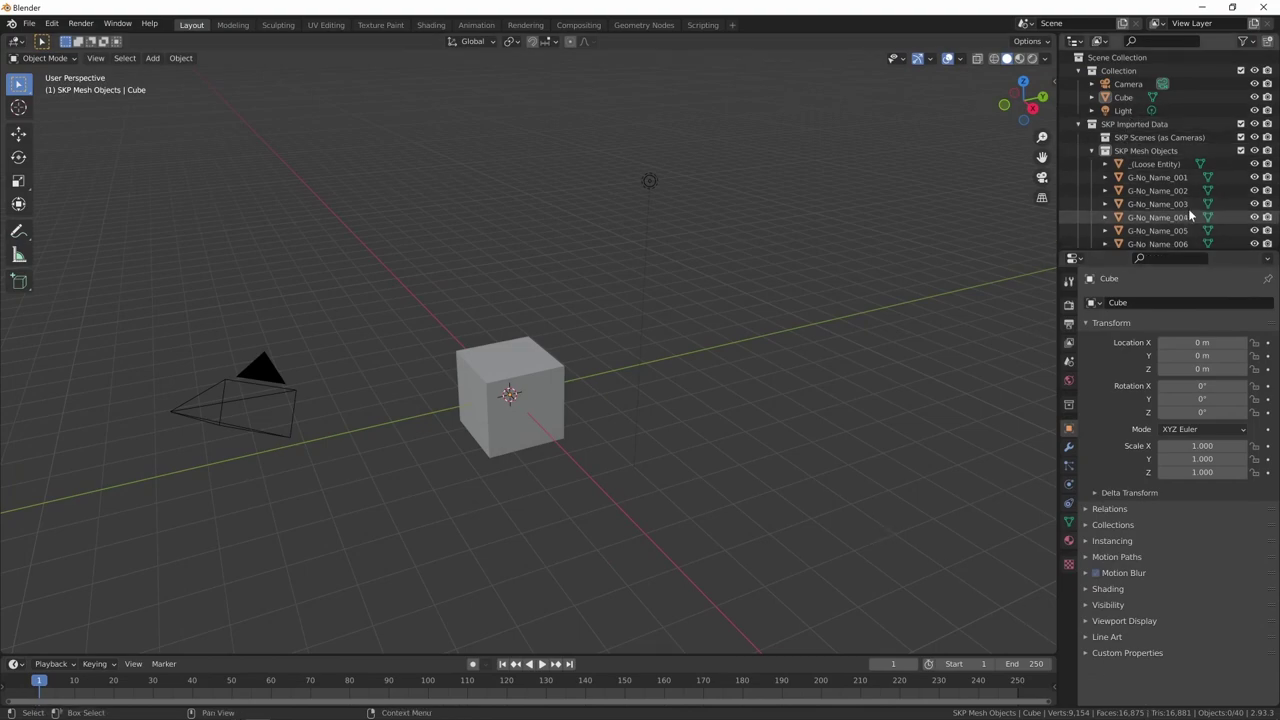
pyautogui.scroll(-2, 1200, 225)
pyautogui.scroll(-3, 1200, 210)
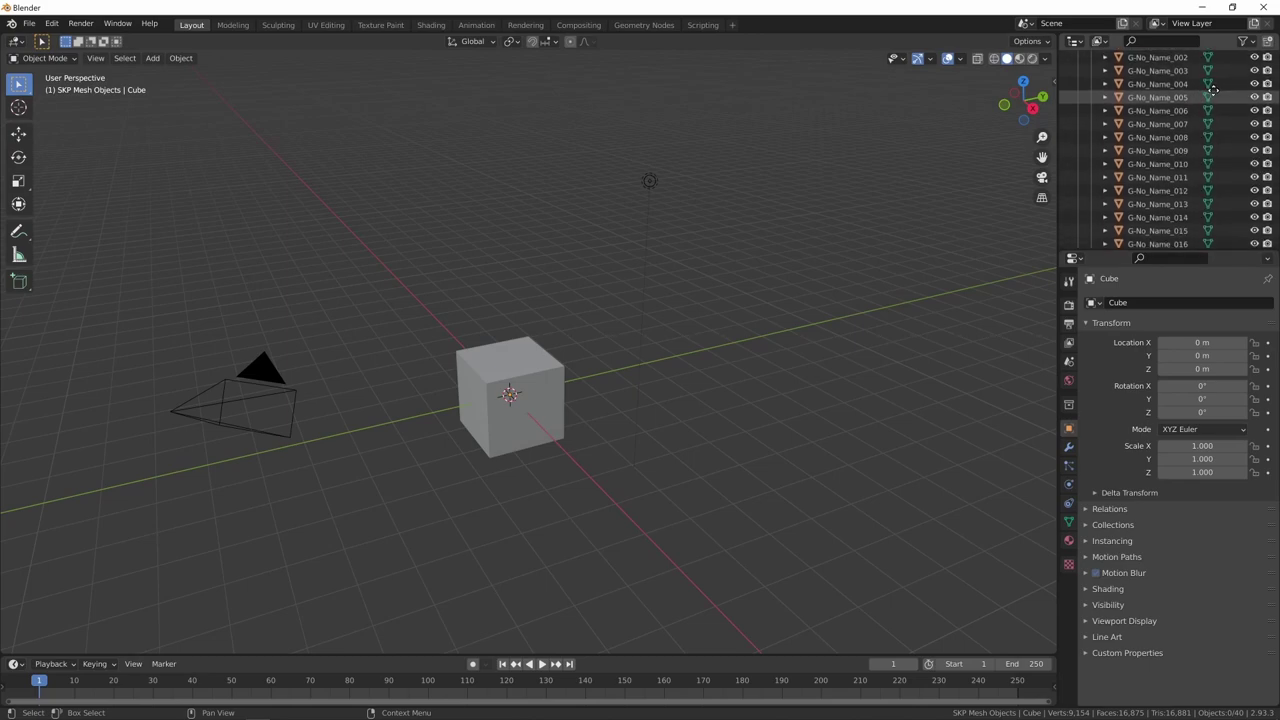
pyautogui.scroll(-2, 1200, 195)
pyautogui.scroll(-2, 1200, 182)
pyautogui.scroll(3, 1195, 182)
pyautogui.scroll(3, 1190, 185)
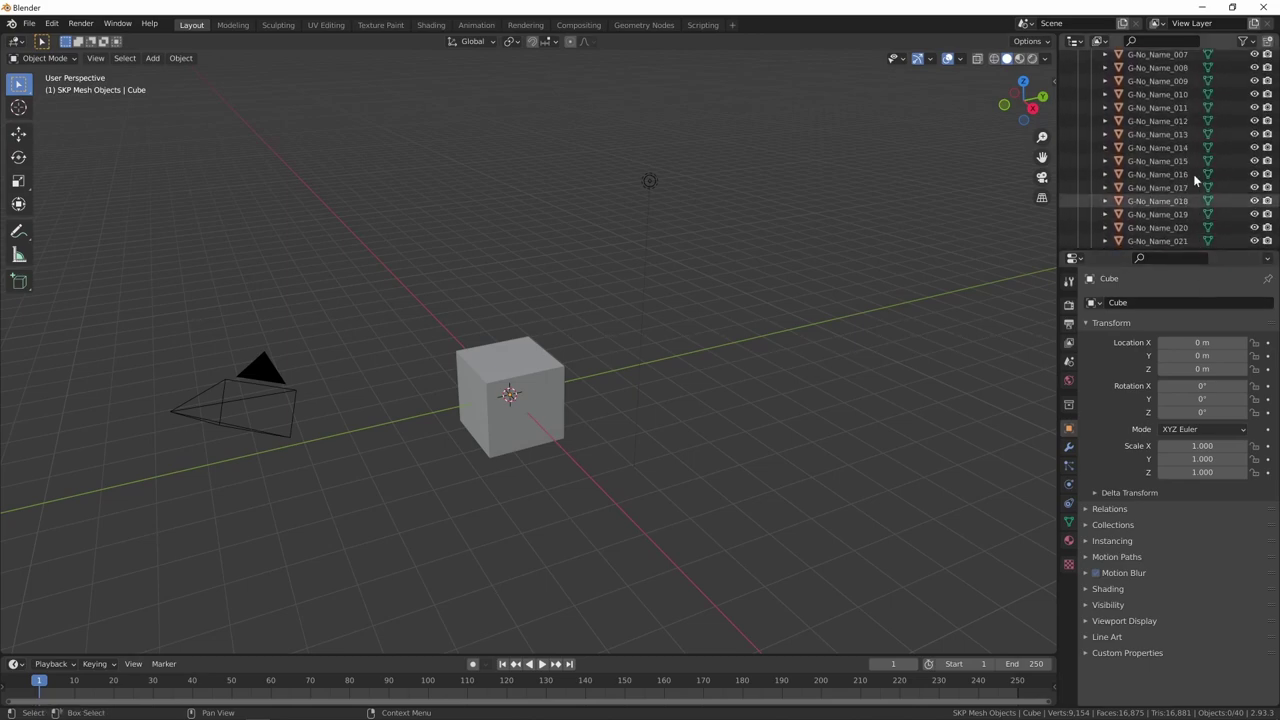
pyautogui.scroll(3, 1182, 190)
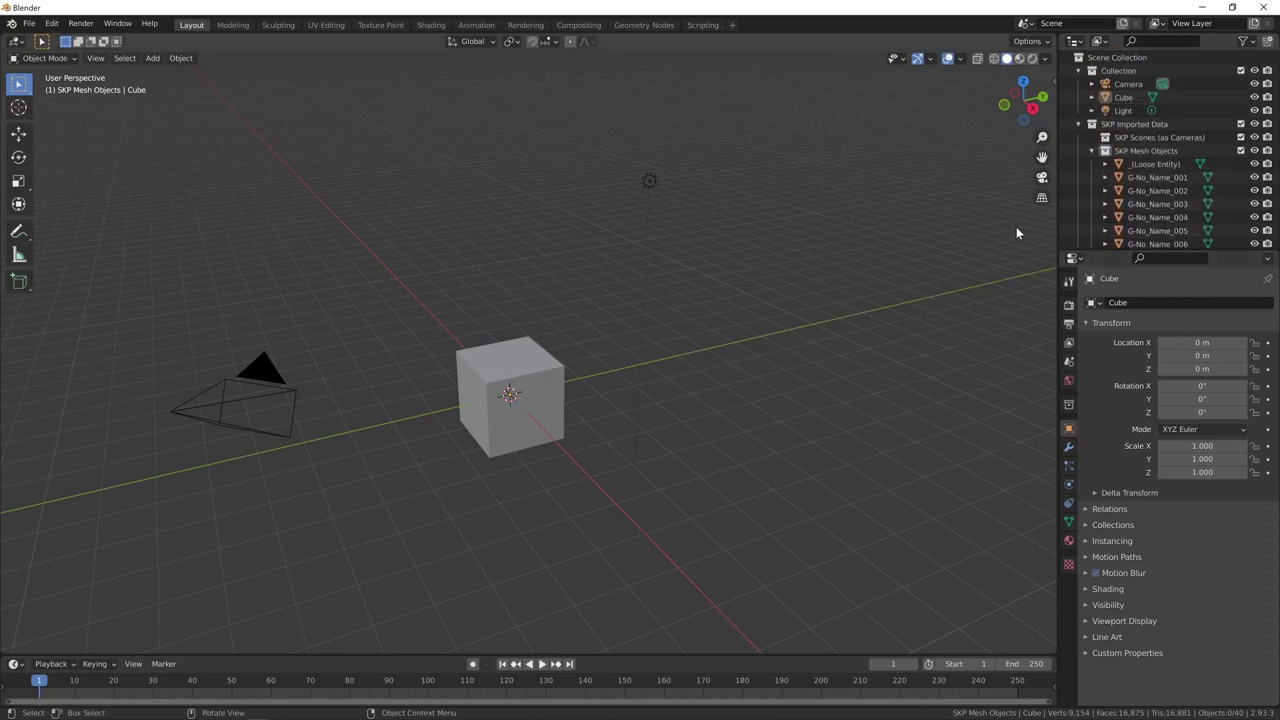
pyautogui.click(546, 407)
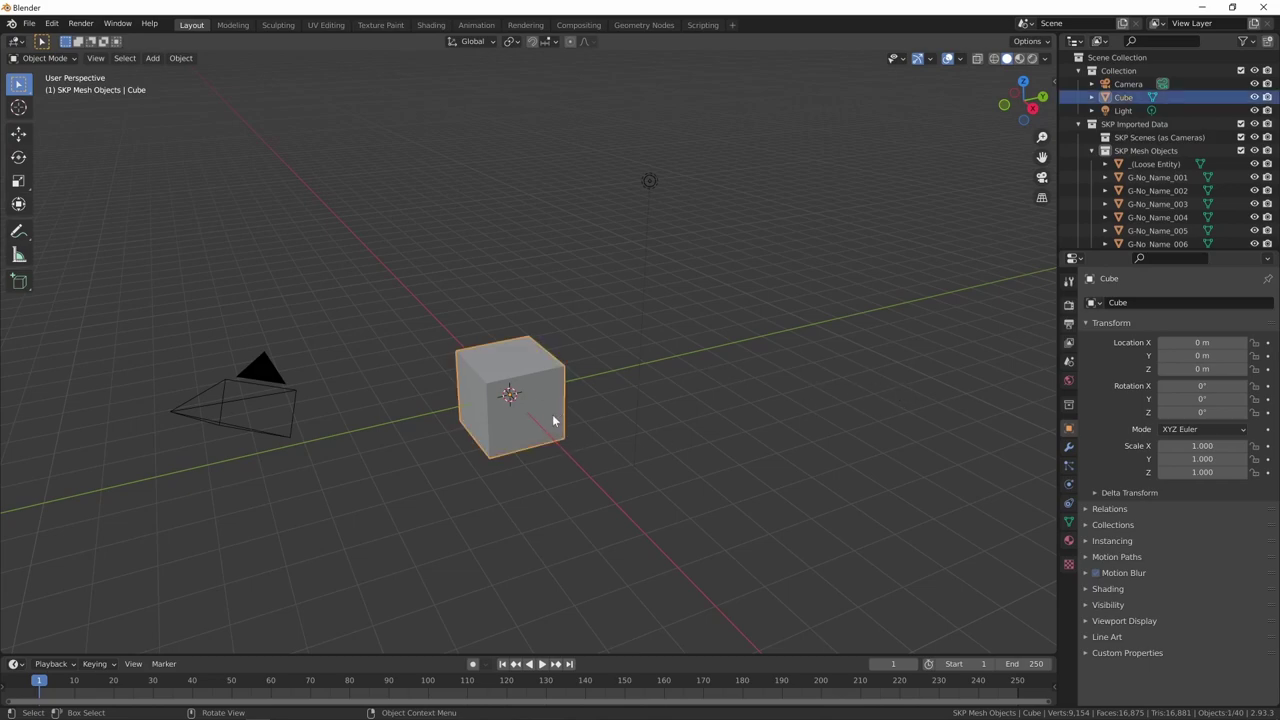
pyautogui.press('Delete')
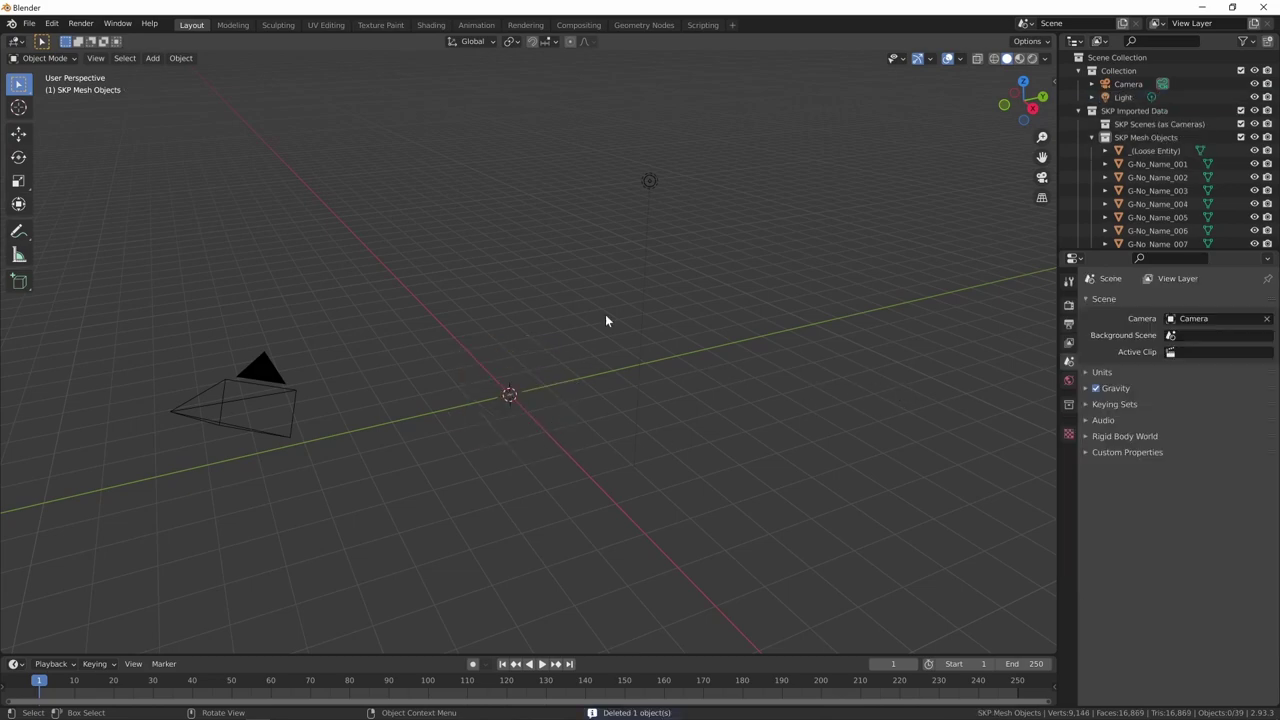
pyautogui.click(649, 183)
pyautogui.press('Delete')
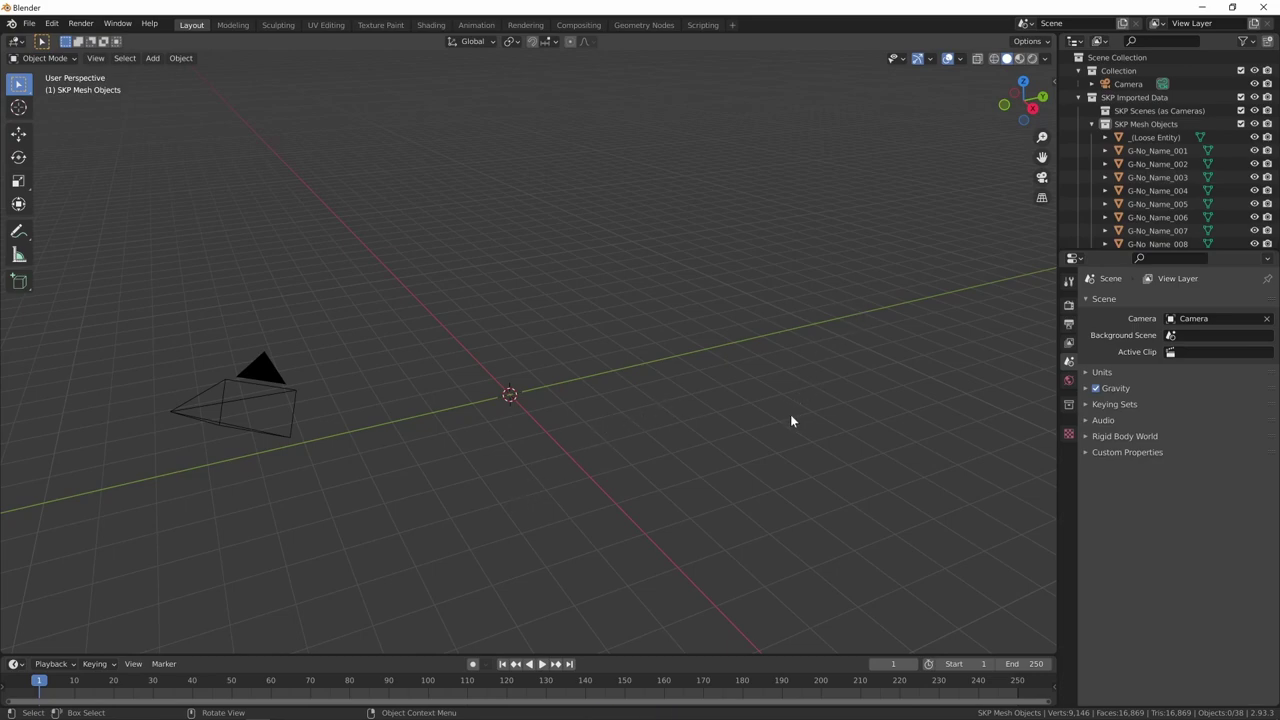
pyautogui.click(1180, 150)
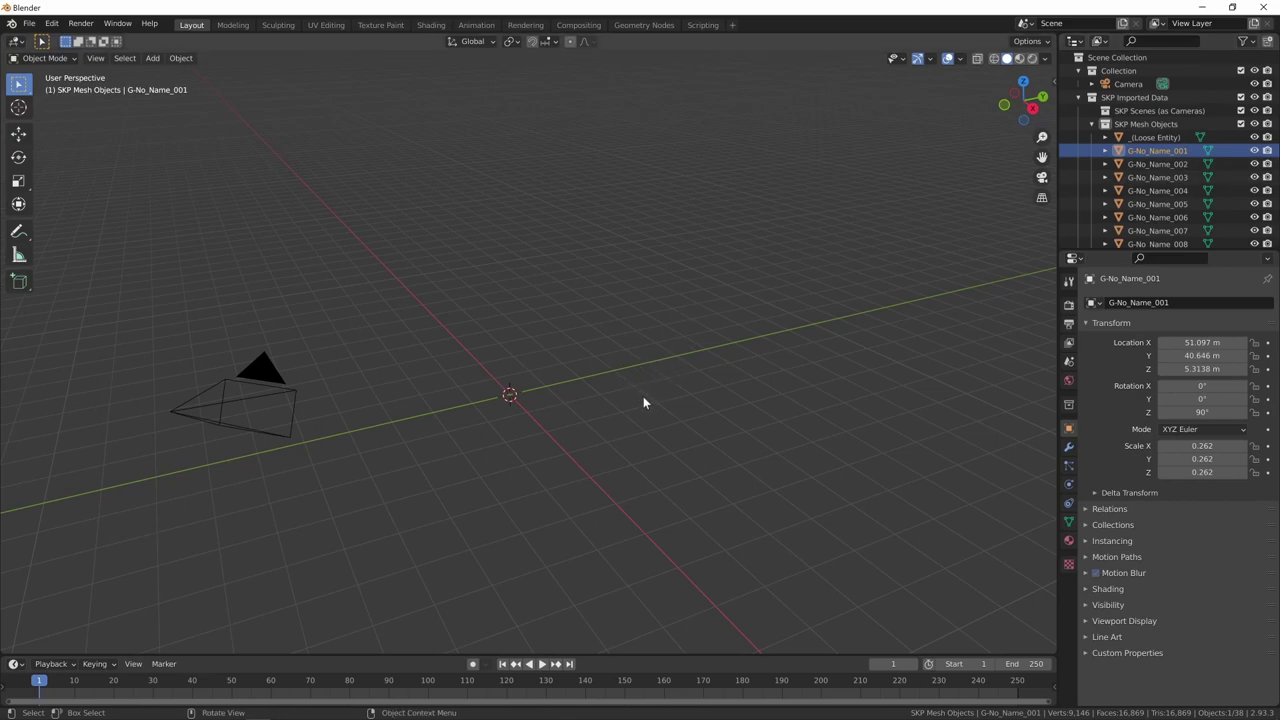
pyautogui.press('KP_Decimal')
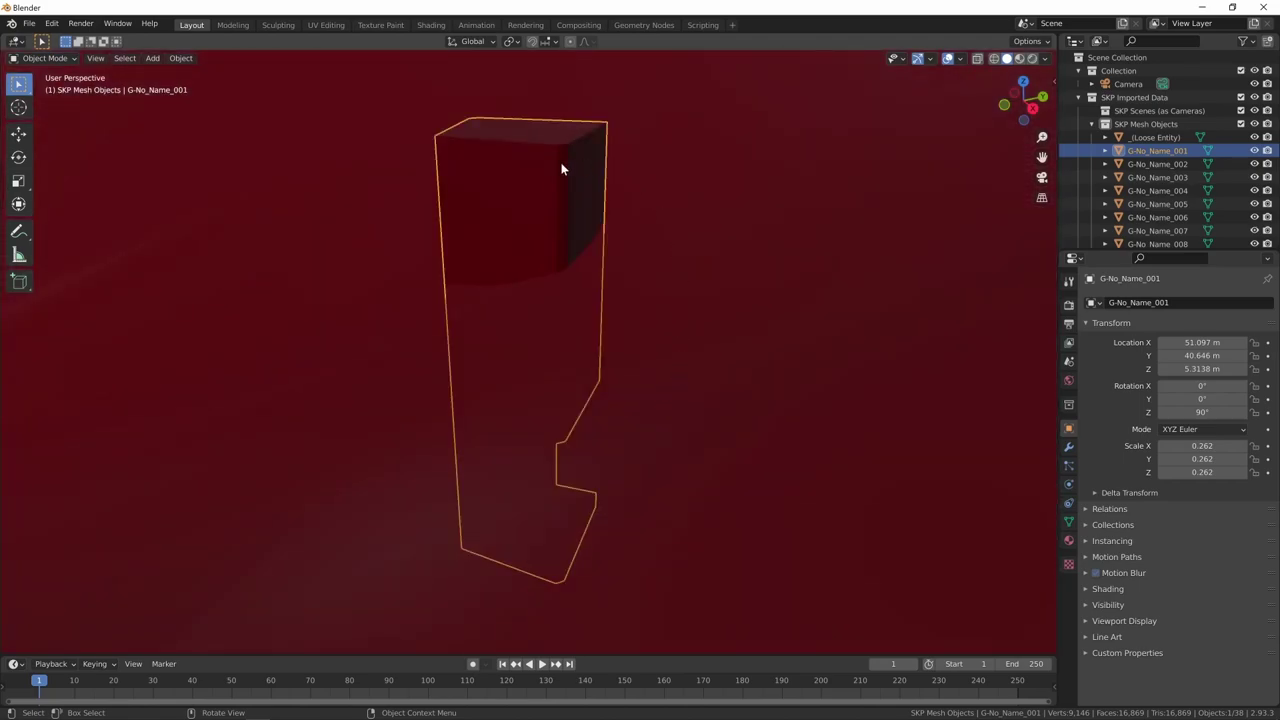
pyautogui.click(1160, 164)
pyautogui.press('KP_Decimal')
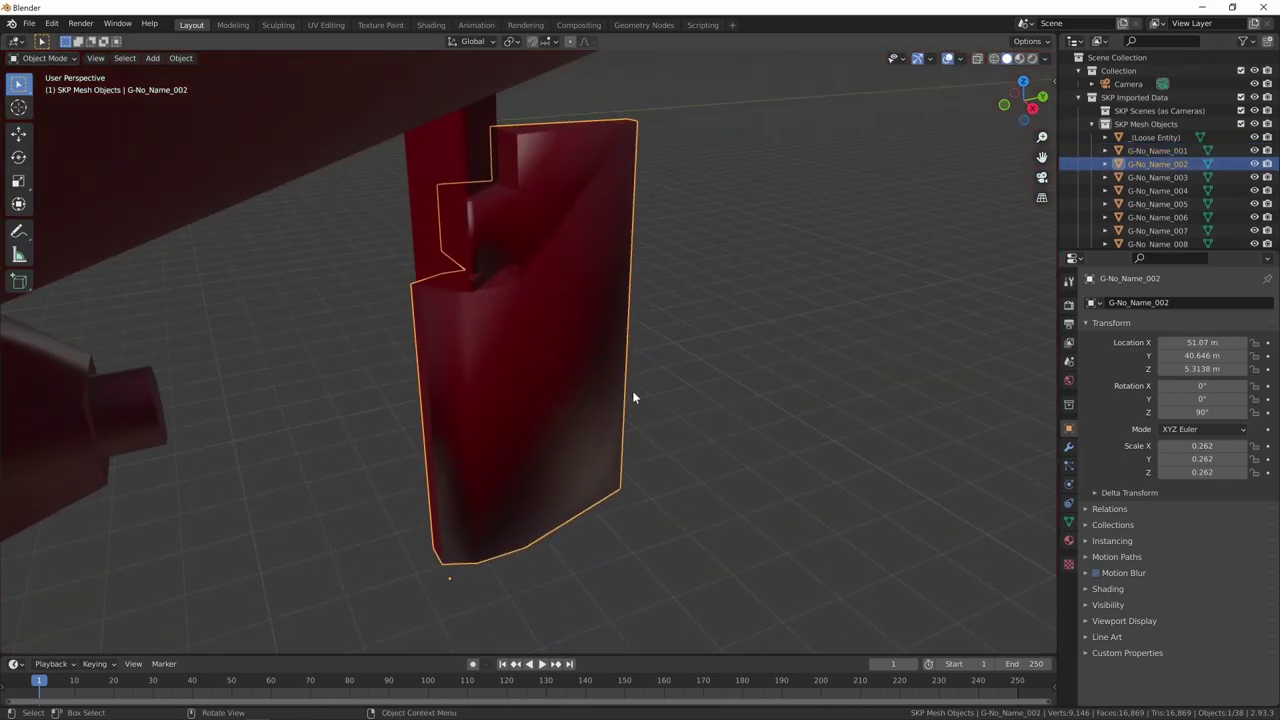
pyautogui.scroll(-2, 860, 310)
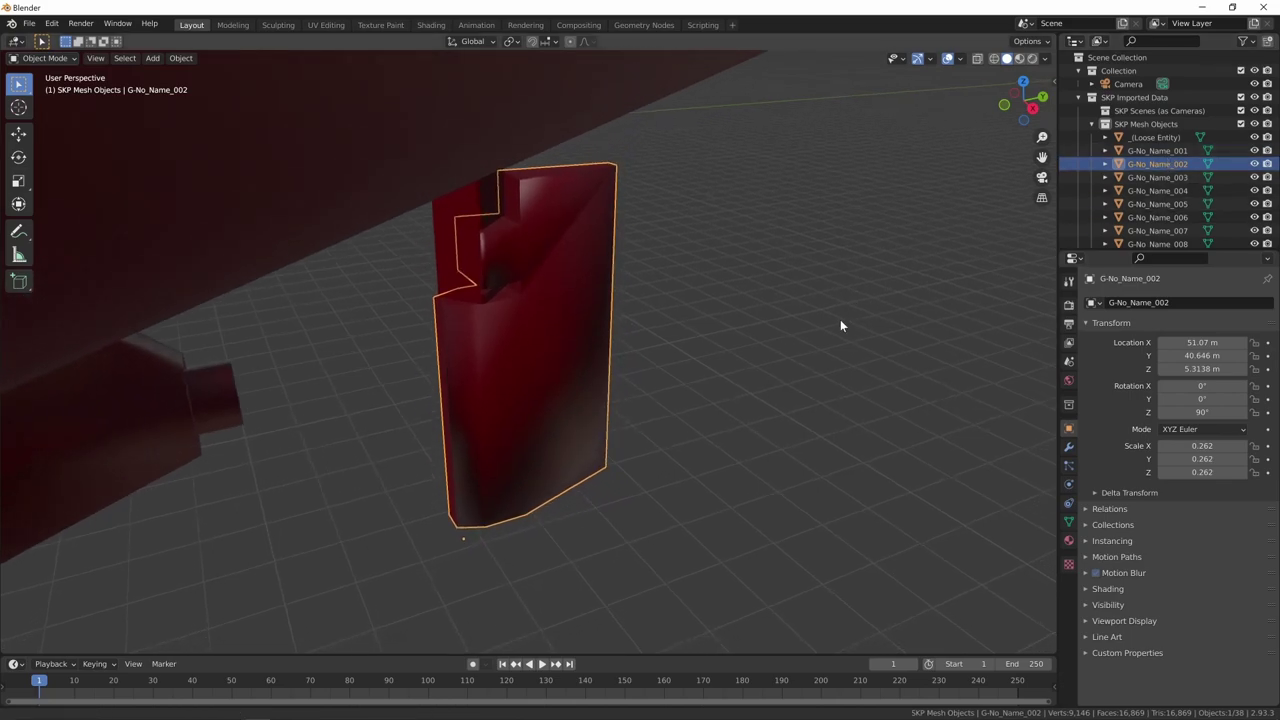
pyautogui.scroll(-2, 830, 330)
pyautogui.scroll(-1, 815, 350)
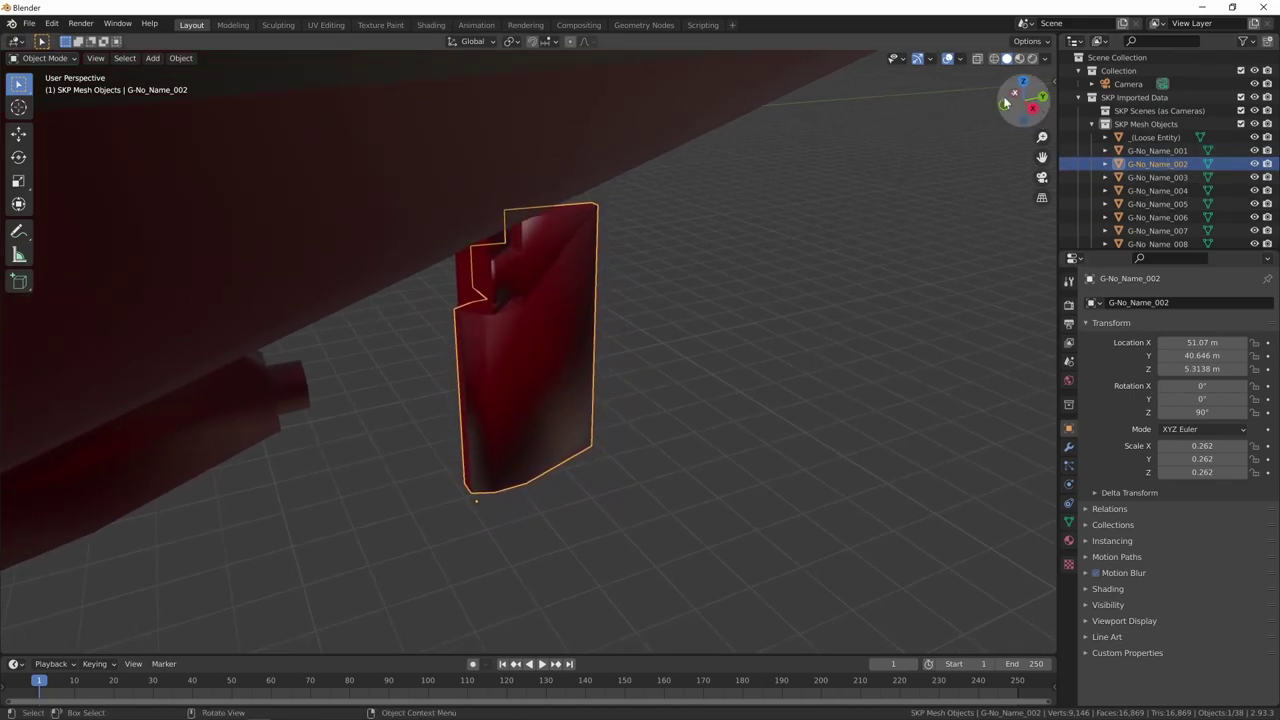
pyautogui.scroll(-2, 1044, 181)
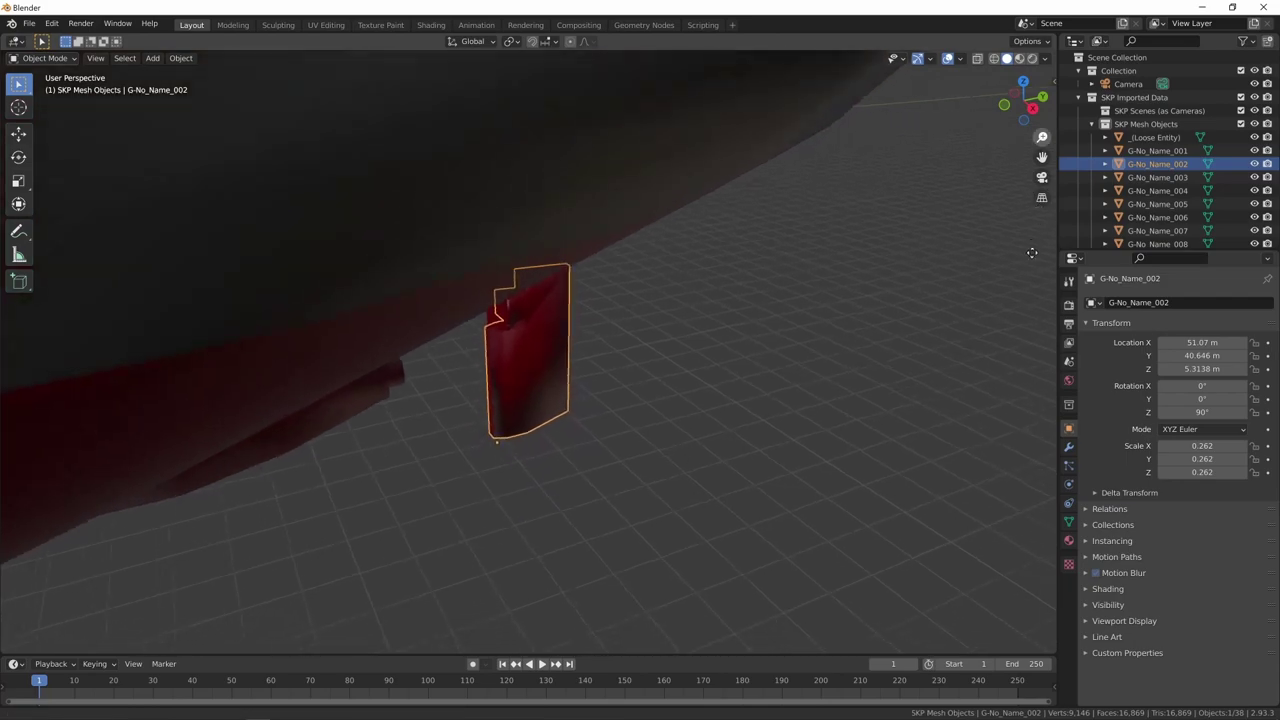
pyautogui.scroll(-2, 1044, 181)
pyautogui.scroll(-1, 1044, 181)
pyautogui.moveTo(1042, 137); pyautogui.dragTo(1014, 399)
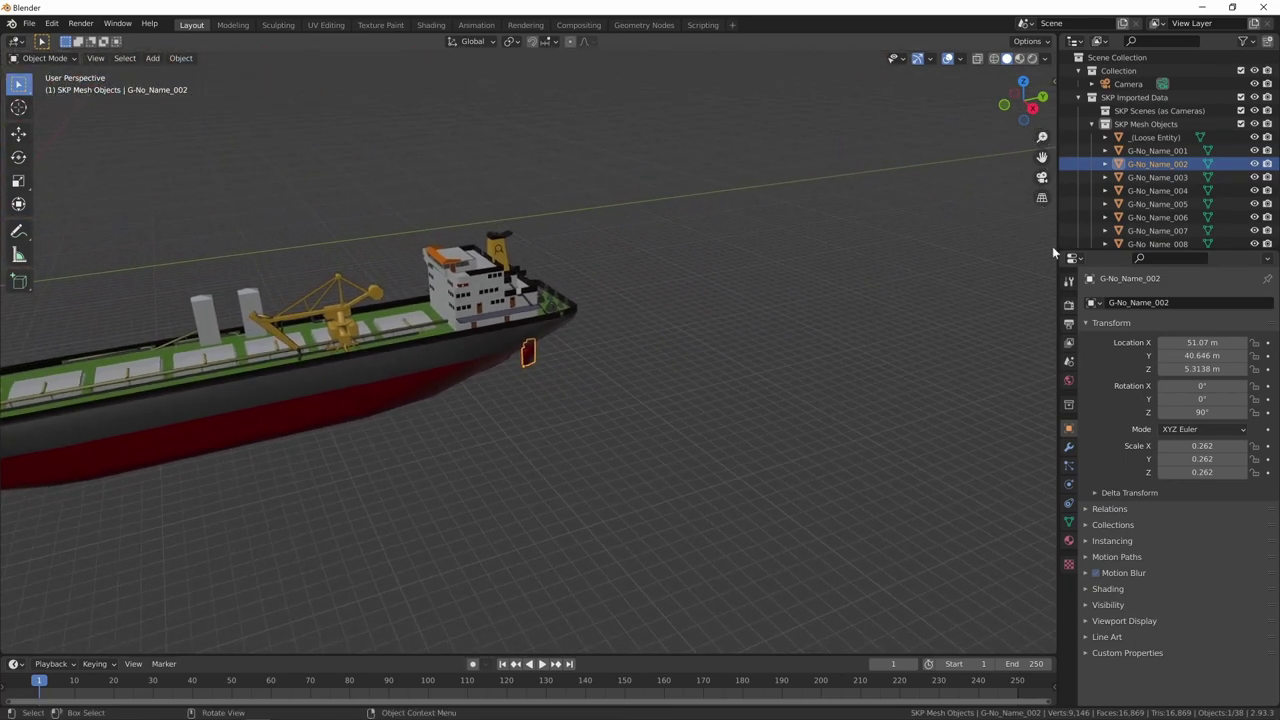
pyautogui.moveTo(641, 409)
pyautogui.mouseDown(button='middle')
pyautogui.moveTo(834, 383)
pyautogui.moveTo(735, 435)
pyautogui.moveTo(728, 408)
pyautogui.mouseUp(button='middle')
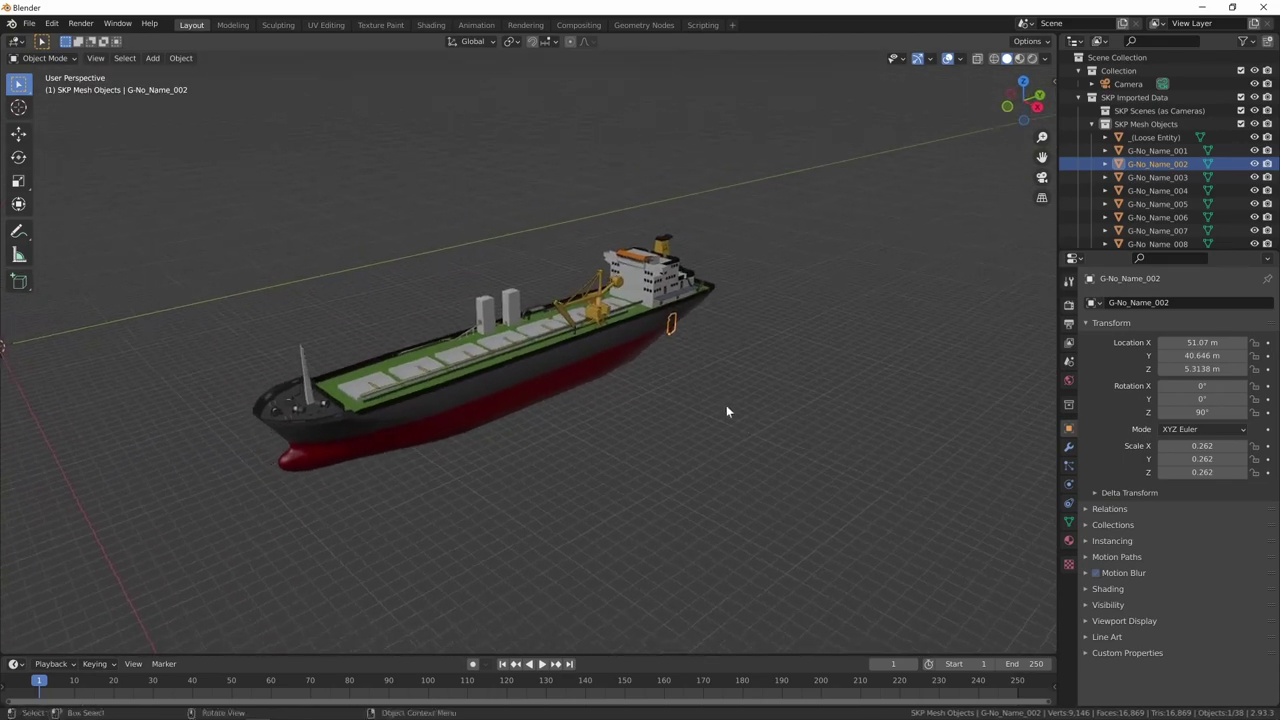
pyautogui.moveTo(623, 550)
pyautogui.mouseDown(button='middle')
pyautogui.moveTo(568, 481)
pyautogui.moveTo(308, 381)
pyautogui.mouseUp(button='middle')
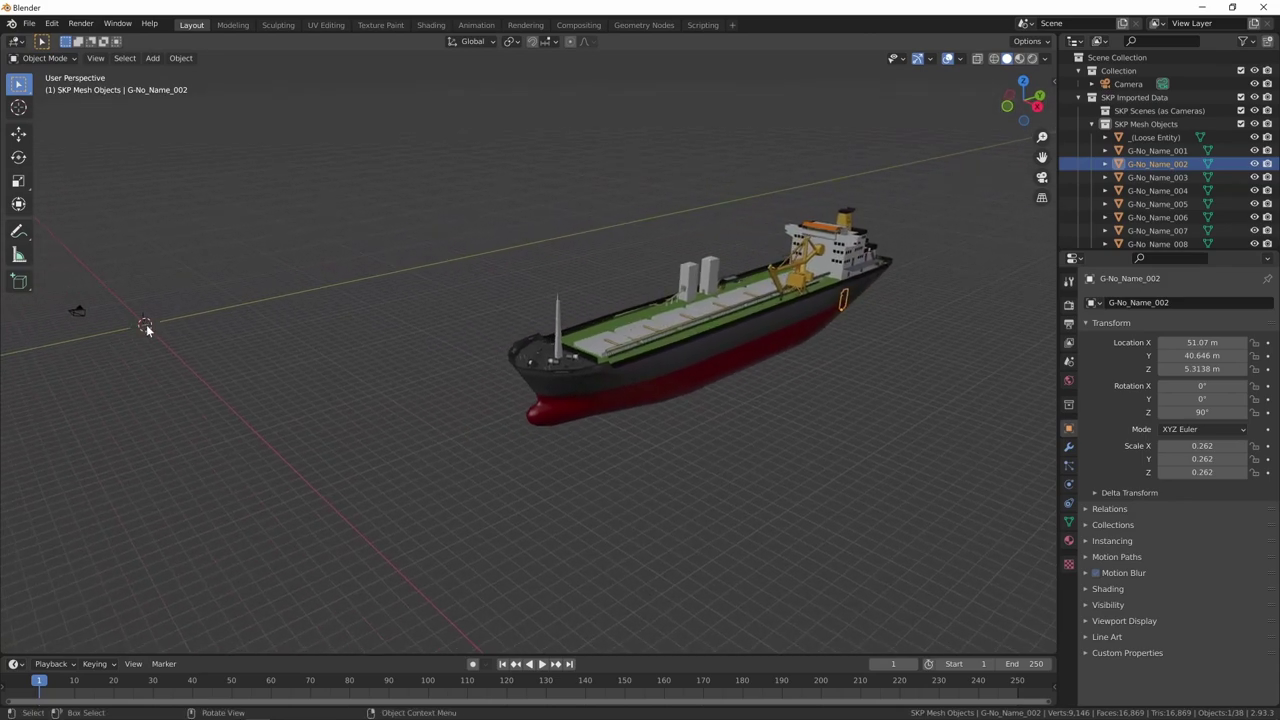
pyautogui.moveTo(80, 312)
pyautogui.mouseDown(button='middle')
pyautogui.moveTo(150, 367)
pyautogui.moveTo(140, 363)
pyautogui.moveTo(193, 328)
pyautogui.mouseUp(button='middle')
pyautogui.moveTo(291, 367)
pyautogui.mouseDown(button='middle')
pyautogui.moveTo(737, 463)
pyautogui.moveTo(783, 363)
pyautogui.moveTo(707, 475)
pyautogui.moveTo(744, 449)
pyautogui.moveTo(646, 472)
pyautogui.moveTo(591, 520)
pyautogui.moveTo(680, 466)
pyautogui.moveTo(628, 496)
pyautogui.moveTo(677, 503)
pyautogui.moveTo(720, 449)
pyautogui.moveTo(688, 434)
pyautogui.moveTo(694, 351)
pyautogui.moveTo(674, 357)
pyautogui.mouseUp(button='middle')
# Step: Select the ship hull _(Loose Entity) rather than the deck crane
pyautogui.click(706, 323)
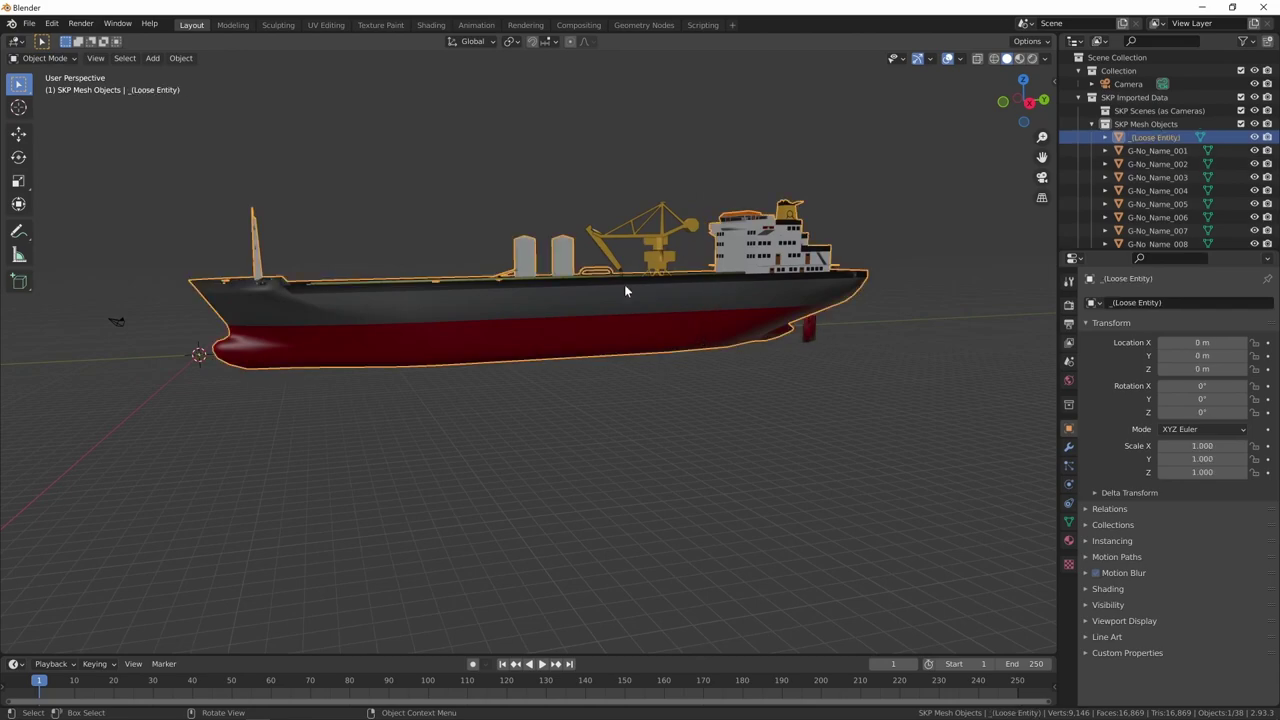
pyautogui.moveTo(624, 291); pyautogui.dragTo(657, 340, button='middle')
pyautogui.click(657, 340)
pyautogui.click(752, 302)
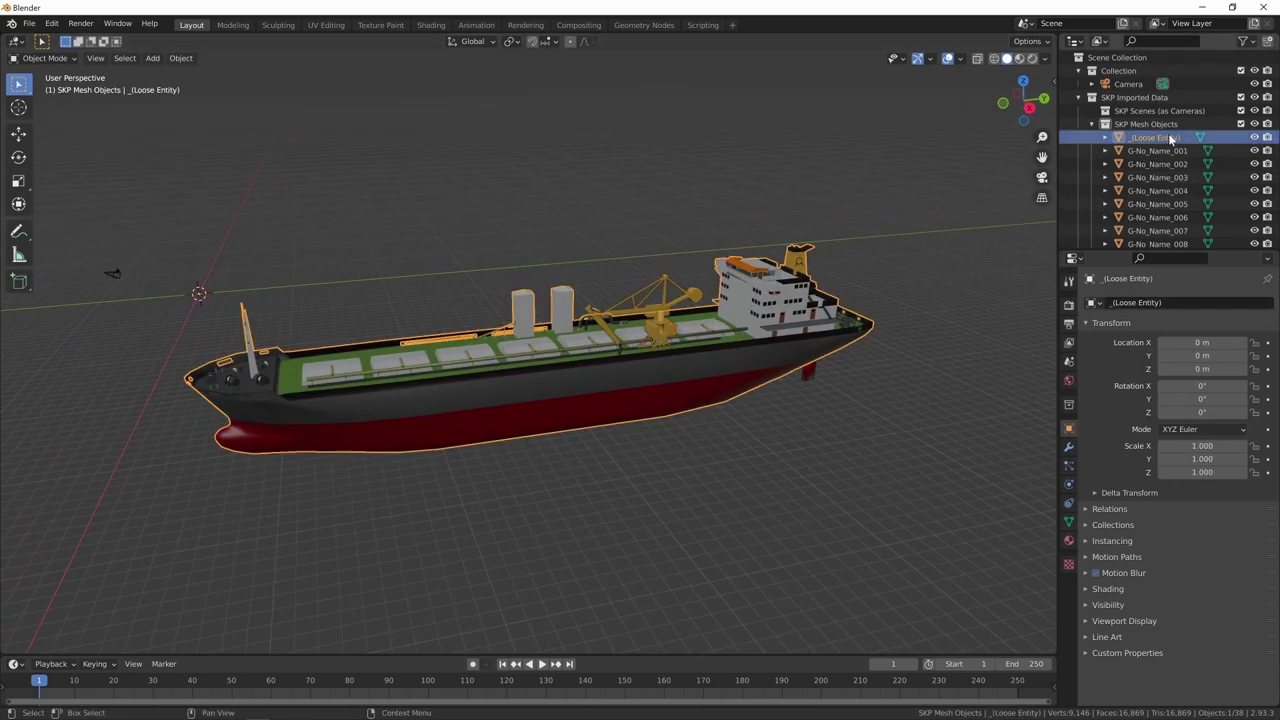
# Step: Orbit and zoom around the ship to inspect the deck, bow, bridge and stern
pyautogui.moveTo(781, 373)
pyautogui.mouseDown(button='middle')
pyautogui.moveTo(657, 515)
pyautogui.moveTo(771, 437)
pyautogui.moveTo(694, 508)
pyautogui.moveTo(721, 450)
pyautogui.moveTo(639, 514)
pyautogui.moveTo(683, 493)
pyautogui.moveTo(498, 490)
pyautogui.moveTo(659, 468)
pyautogui.moveTo(626, 494)
pyautogui.moveTo(664, 446)
pyautogui.mouseUp(button='middle')
pyautogui.scroll(1, 681, 487)
pyautogui.scroll(2, 680, 488)
pyautogui.scroll(2, 700, 488)
pyautogui.scroll(1, 701, 486)
pyautogui.scroll(3, 626, 494)
pyautogui.scroll(-5, 630, 480)
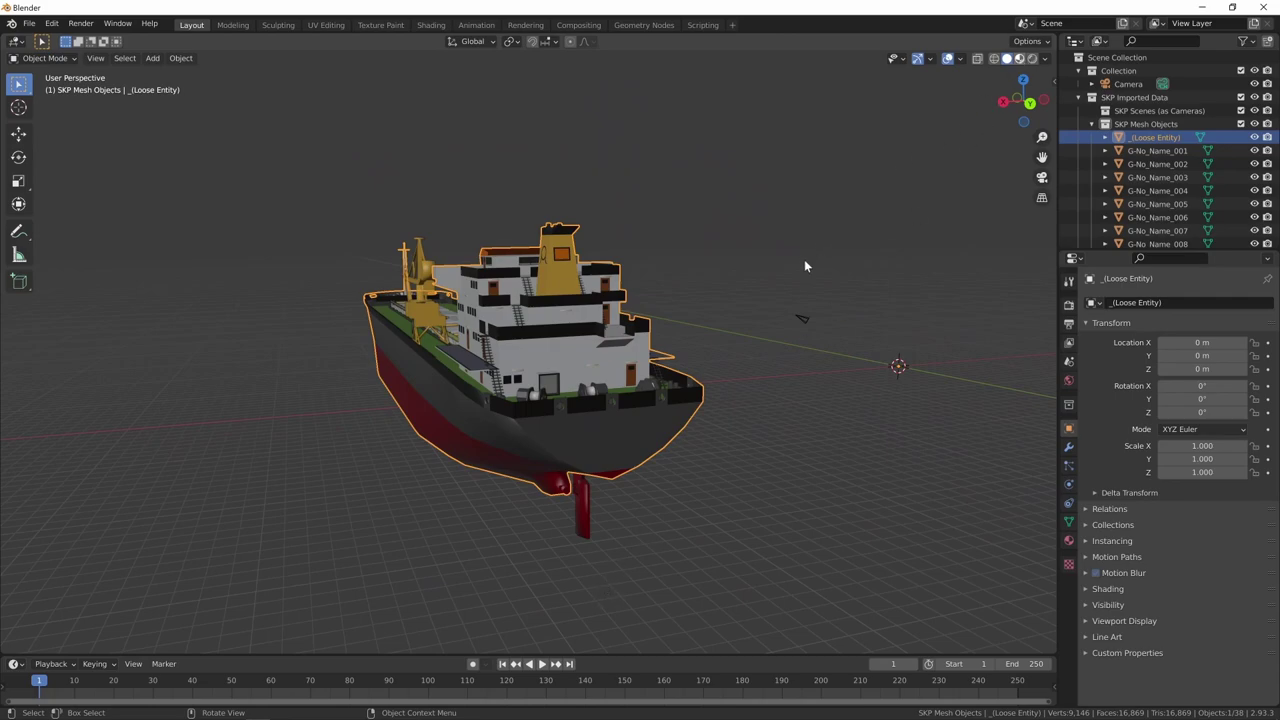
pyautogui.moveTo(804, 265)
pyautogui.mouseDown(button='middle')
pyautogui.moveTo(661, 463)
pyautogui.moveTo(814, 475)
pyautogui.moveTo(877, 457)
pyautogui.moveTo(763, 489)
pyautogui.moveTo(883, 460)
pyautogui.moveTo(863, 474)
pyautogui.mouseUp(button='middle')
pyautogui.scroll(3, 864, 465)
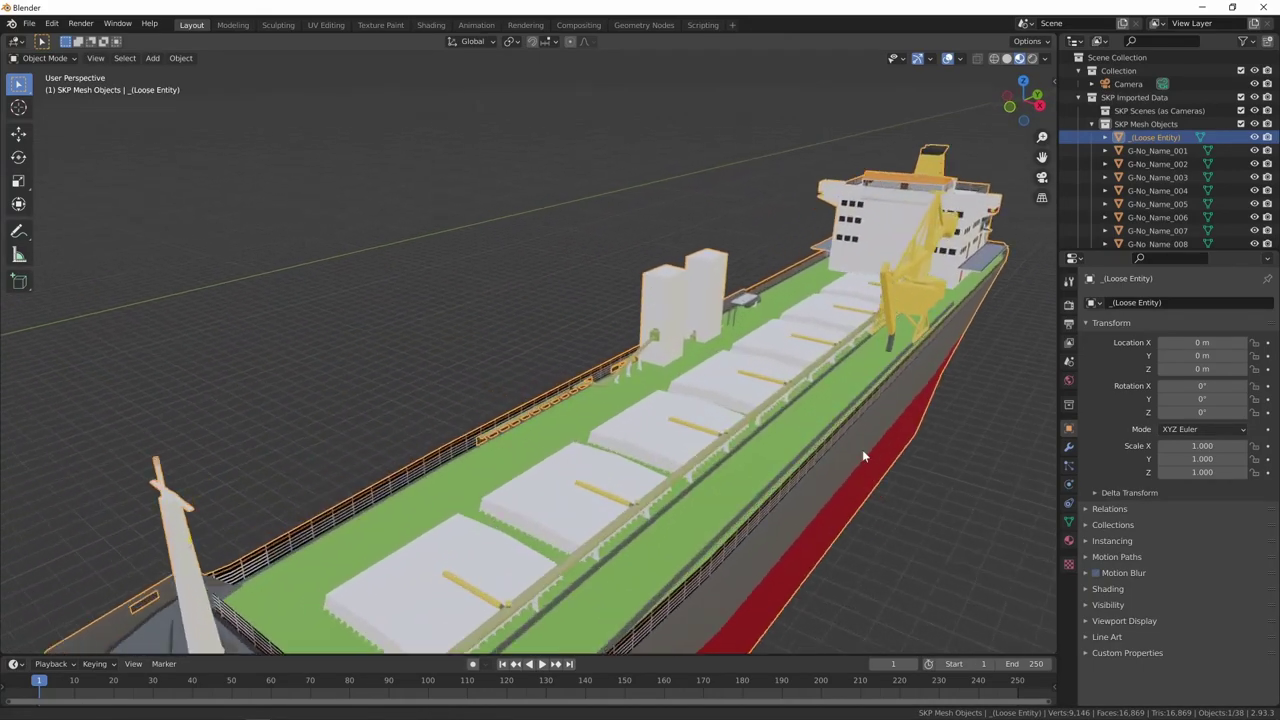
pyautogui.scroll(3, 862, 449)
pyautogui.moveTo(902, 419); pyautogui.dragTo(747, 410, button='middle')
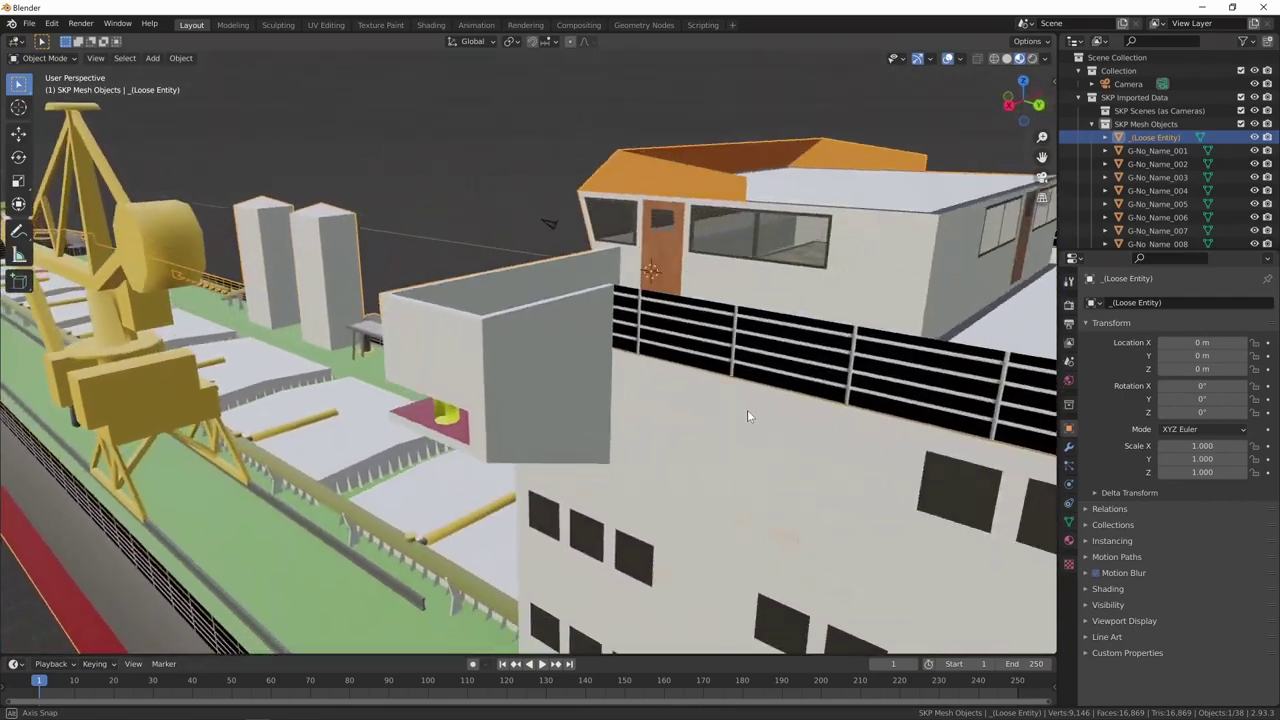
pyautogui.scroll(-5, 720, 430)
pyautogui.moveTo(696, 454)
pyautogui.mouseDown(button='middle')
pyautogui.moveTo(662, 466)
pyautogui.moveTo(617, 524)
pyautogui.moveTo(657, 535)
pyautogui.moveTo(646, 551)
pyautogui.moveTo(660, 550)
pyautogui.mouseUp(button='middle')
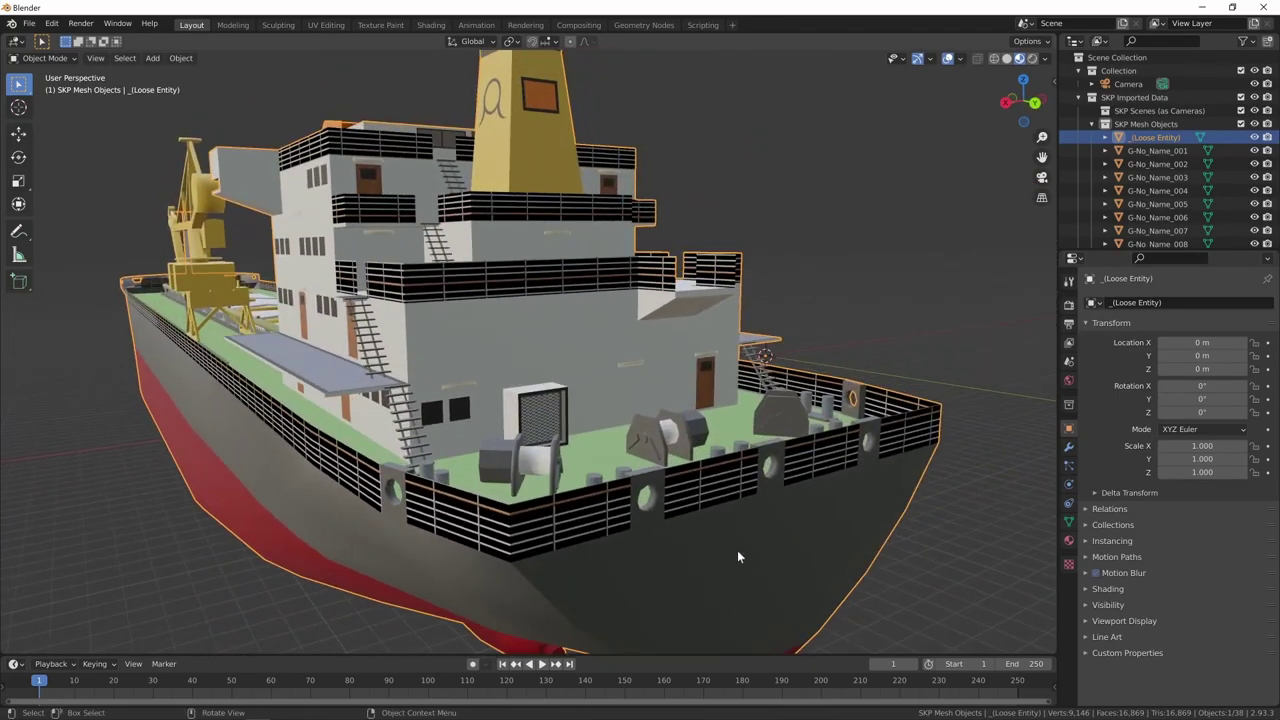
# Step: Switch the render engine to Eevee
pyautogui.click(1069, 541)
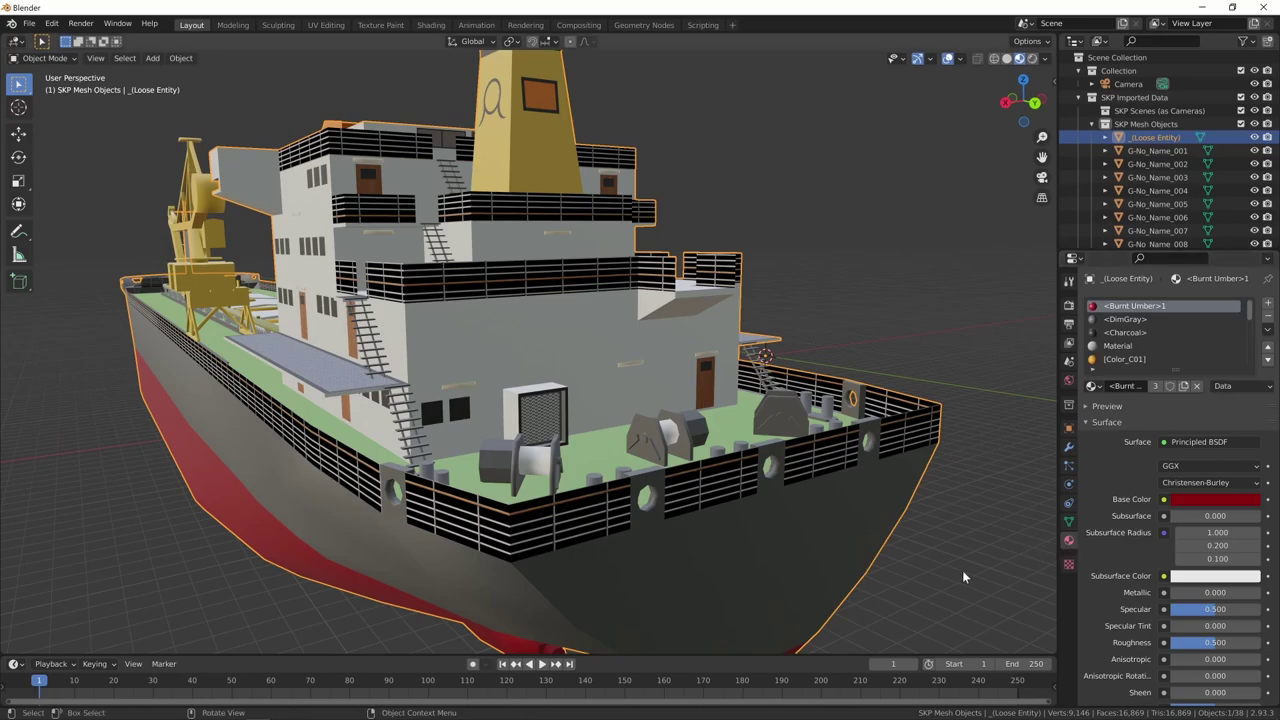
pyautogui.scroll(-2, 1249, 330)
pyautogui.moveTo(1249, 322); pyautogui.dragTo(1253, 352)
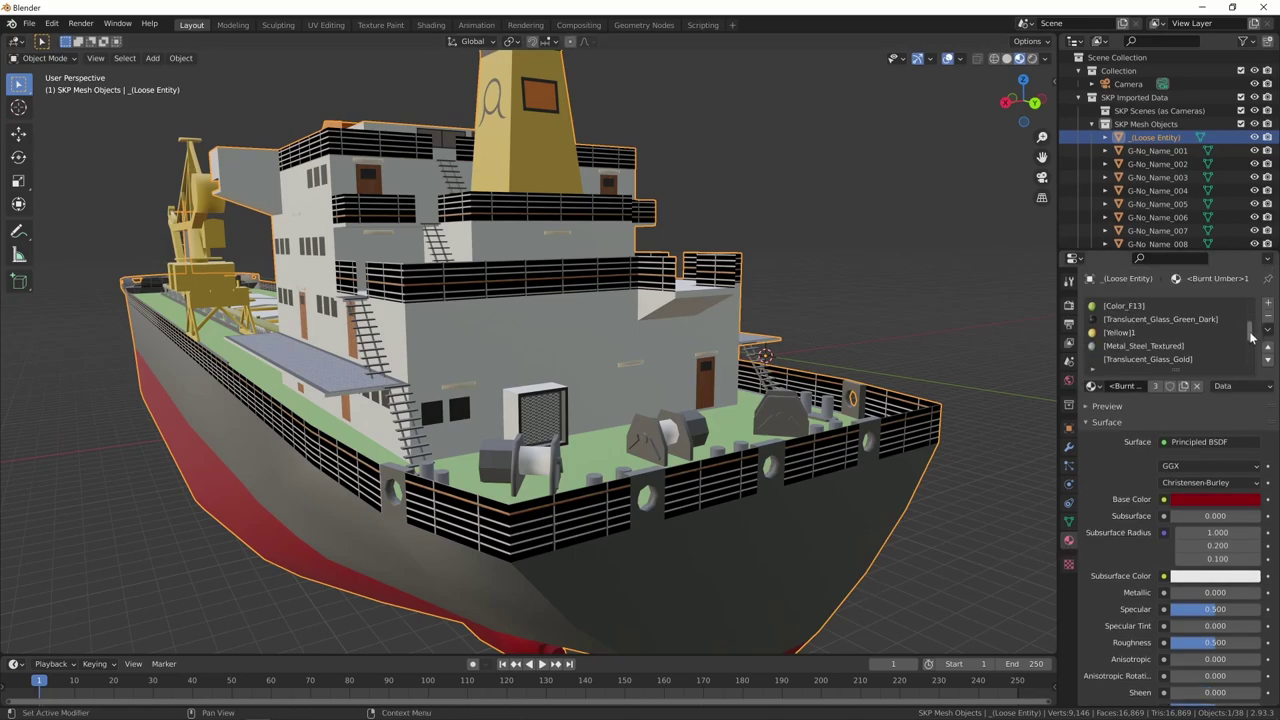
pyautogui.click(1069, 304)
pyautogui.click(1200, 302)
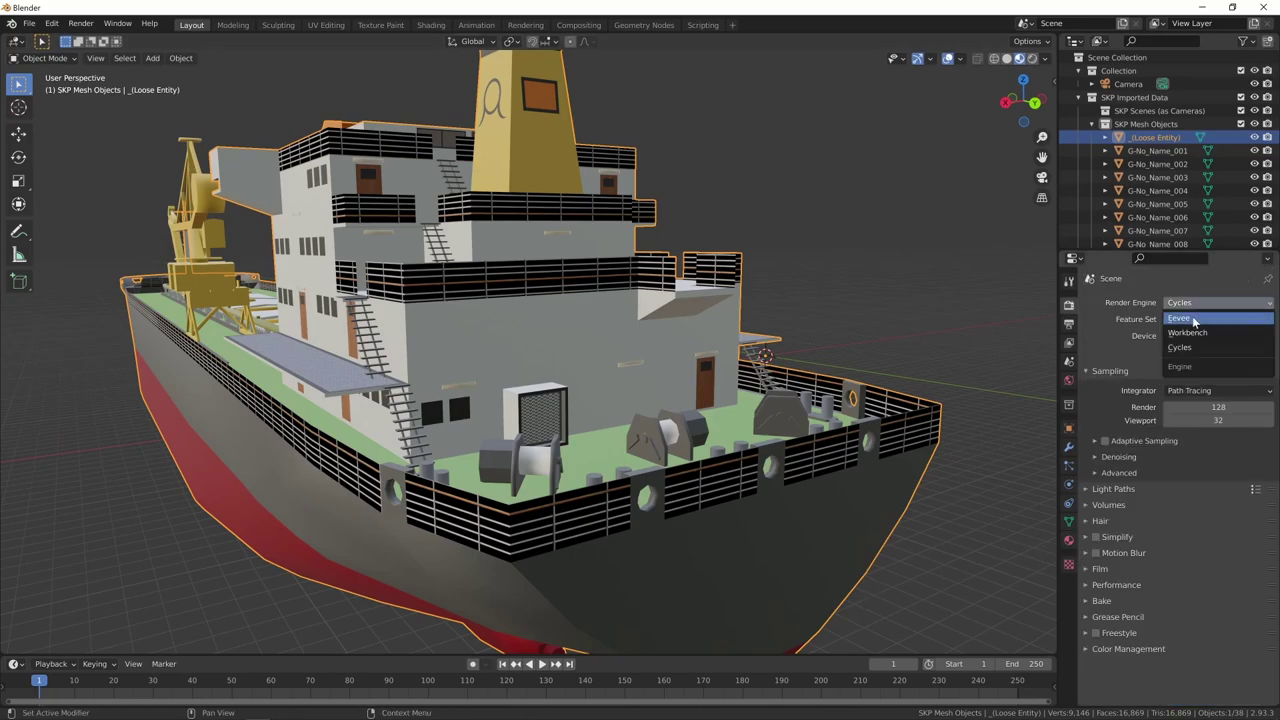
pyautogui.click(1192, 319)
# Step: Set the Fencing_Diamond_Mesh material's Blend Mode to Alpha Clip
pyautogui.click(1069, 541)
pyautogui.scroll(-6, 1165, 410)
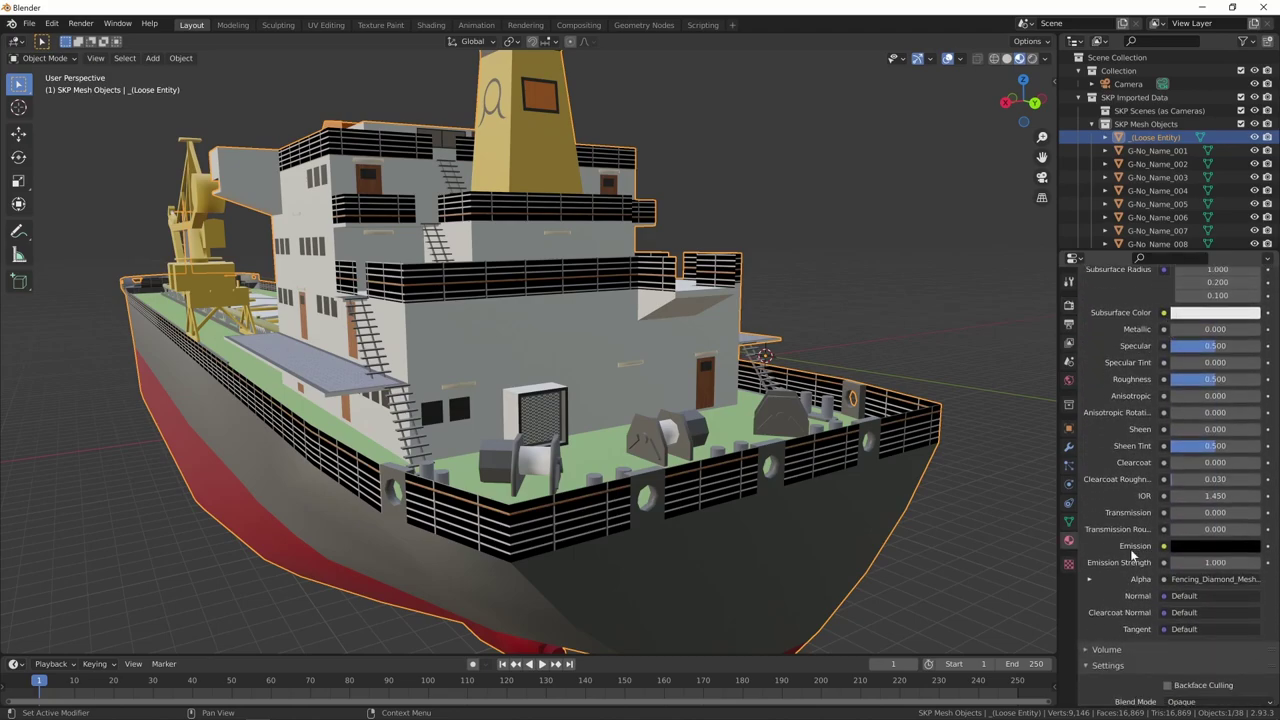
pyautogui.scroll(-2, 1165, 410)
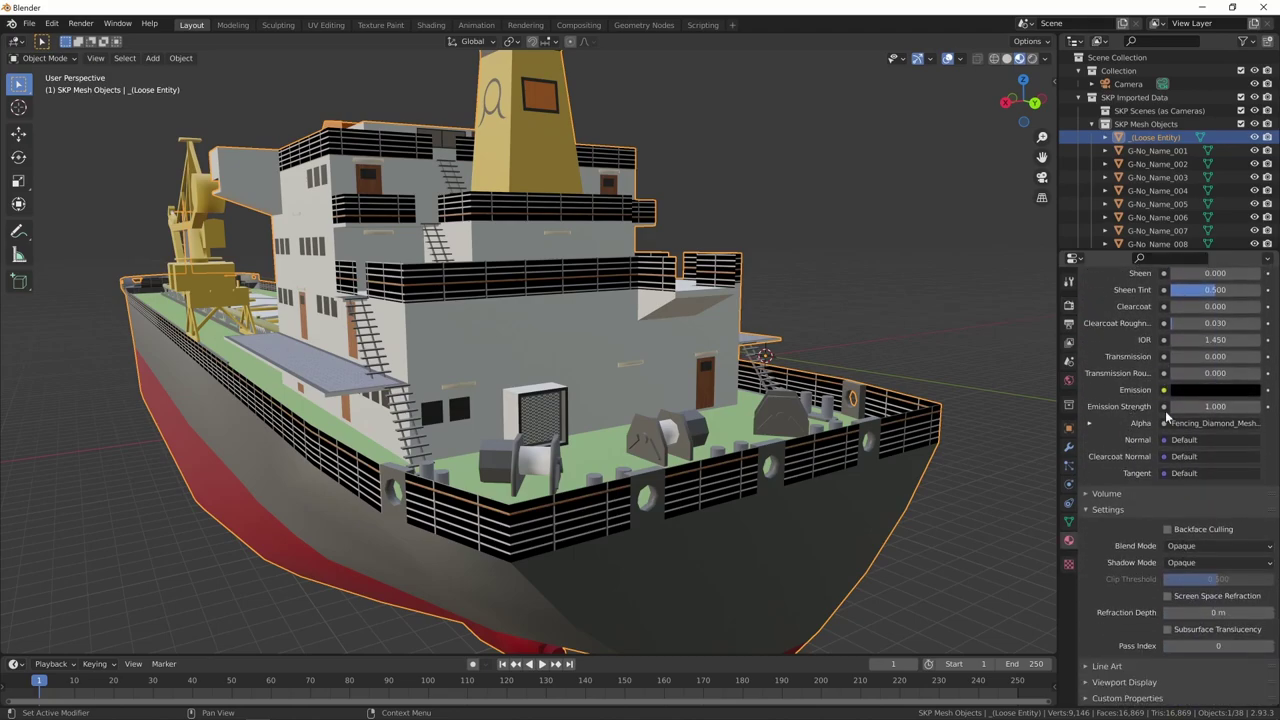
pyautogui.click(1199, 547)
pyautogui.click(1195, 578)
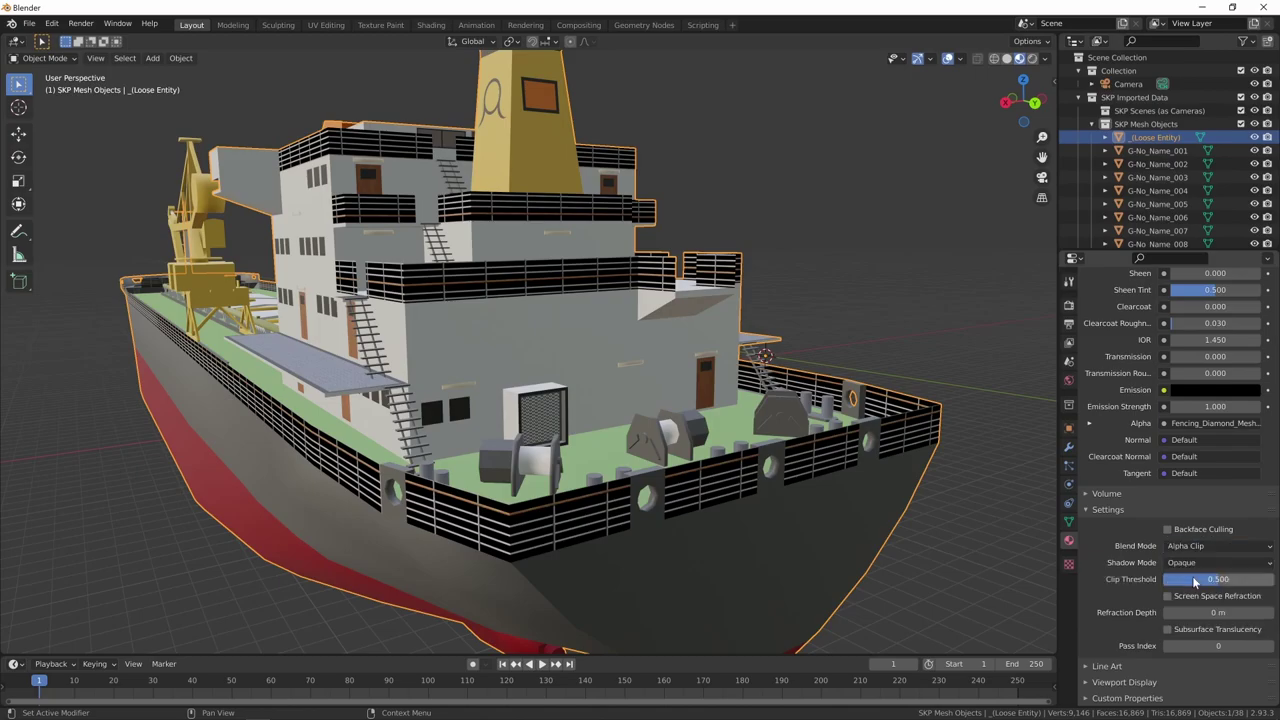
# Step: Set the Deck Rail1 material's Blend Mode to Alpha Clip as well
pyautogui.moveTo(850, 425); pyautogui.dragTo(883, 447, button='middle')
pyautogui.scroll(5, 878, 437)
pyautogui.scroll(-2, 870, 443)
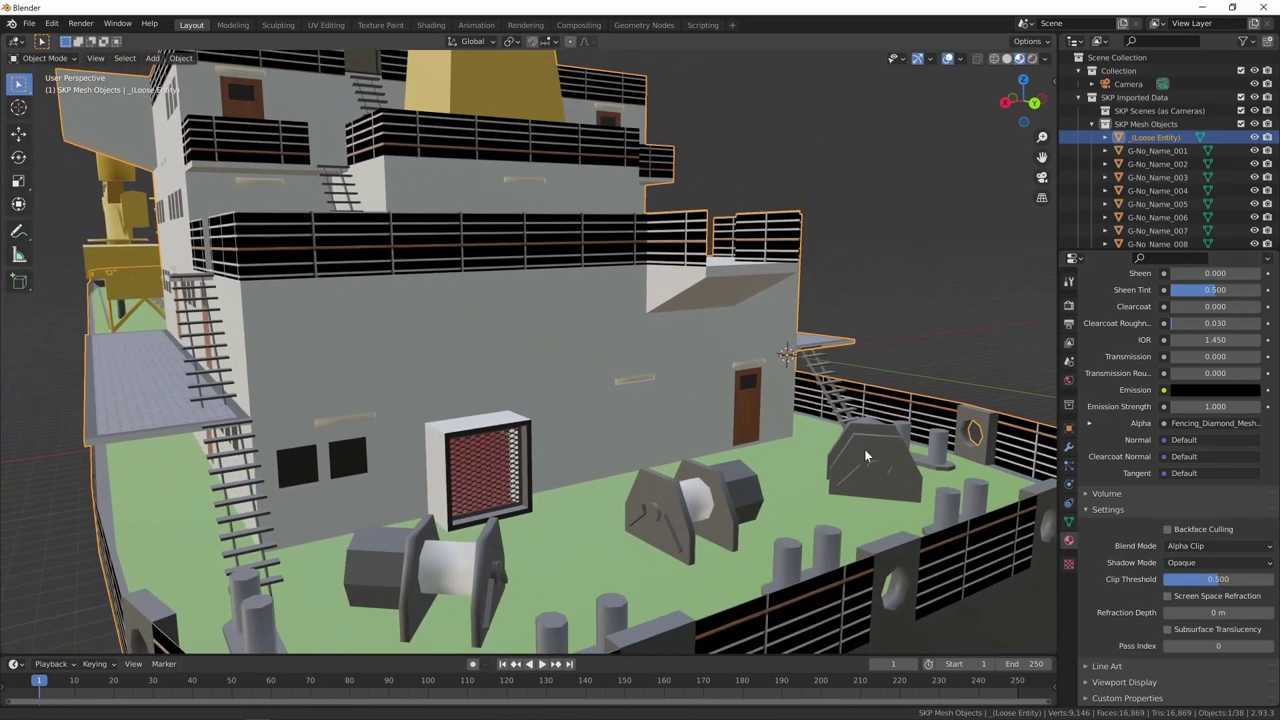
pyautogui.scroll(-2, 855, 450)
pyautogui.scroll(5, 1152, 560)
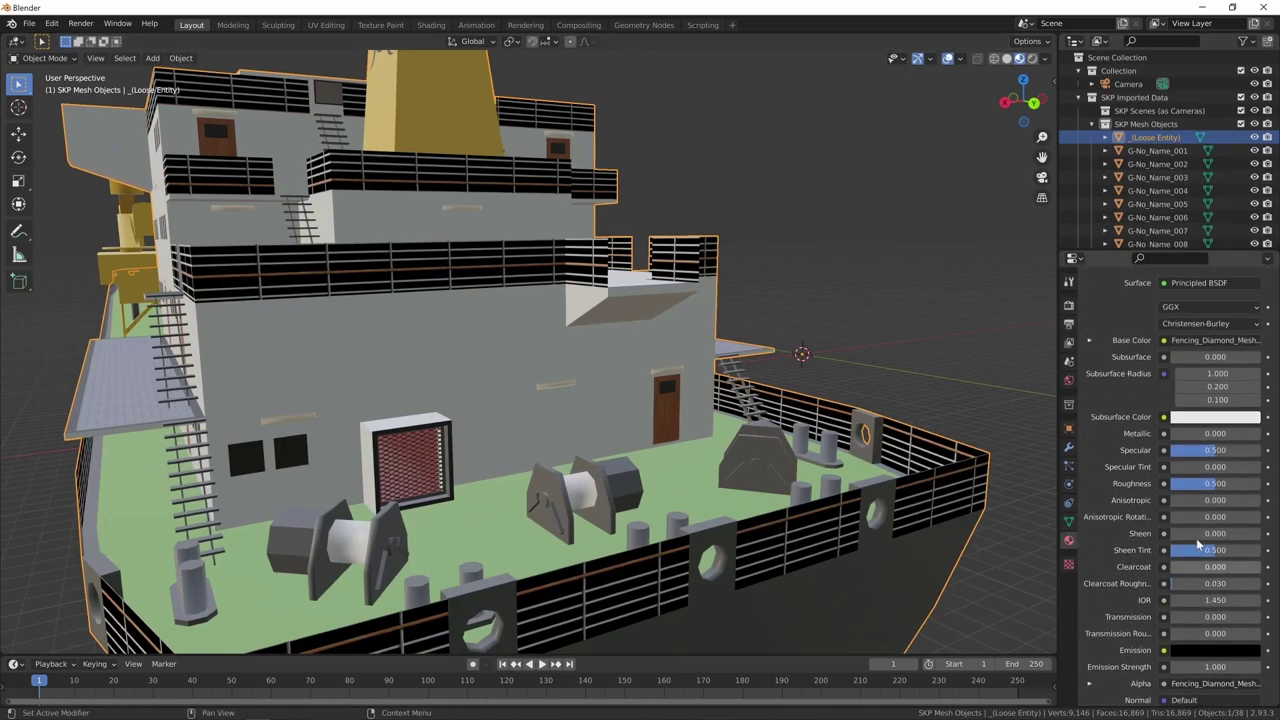
pyautogui.scroll(5, 1152, 590)
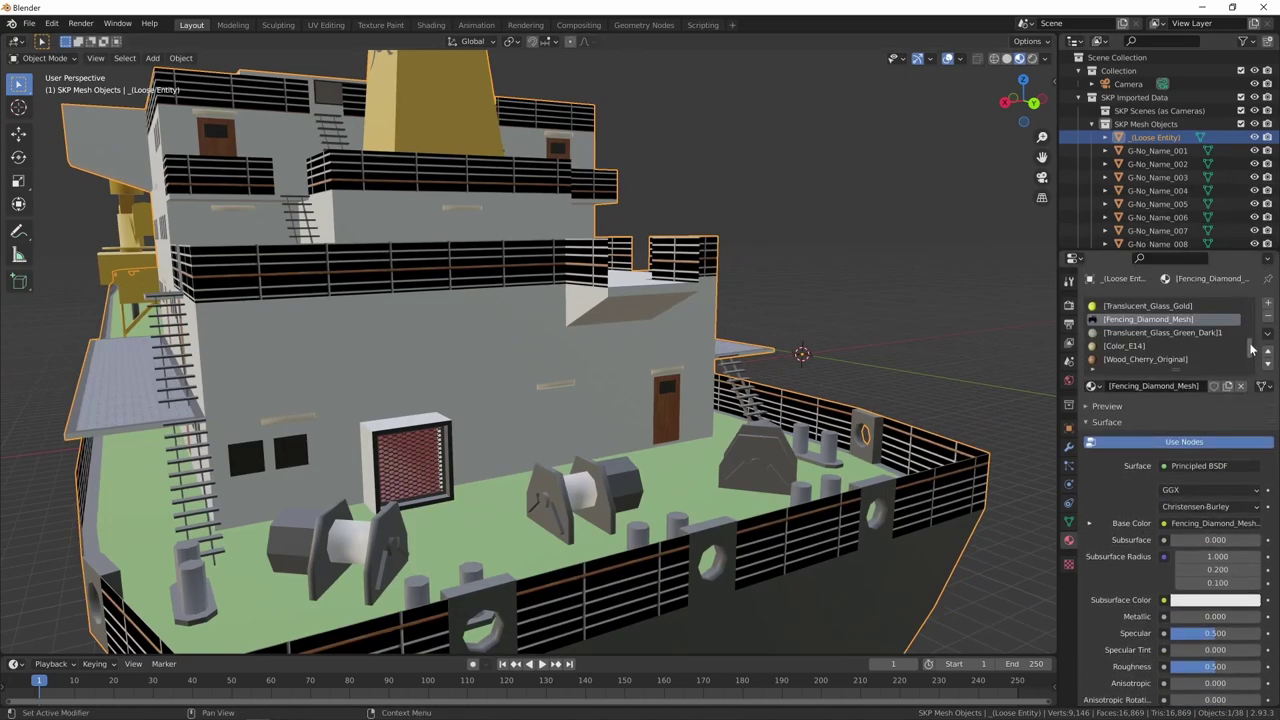
pyautogui.moveTo(1250, 348); pyautogui.dragTo(1252, 356)
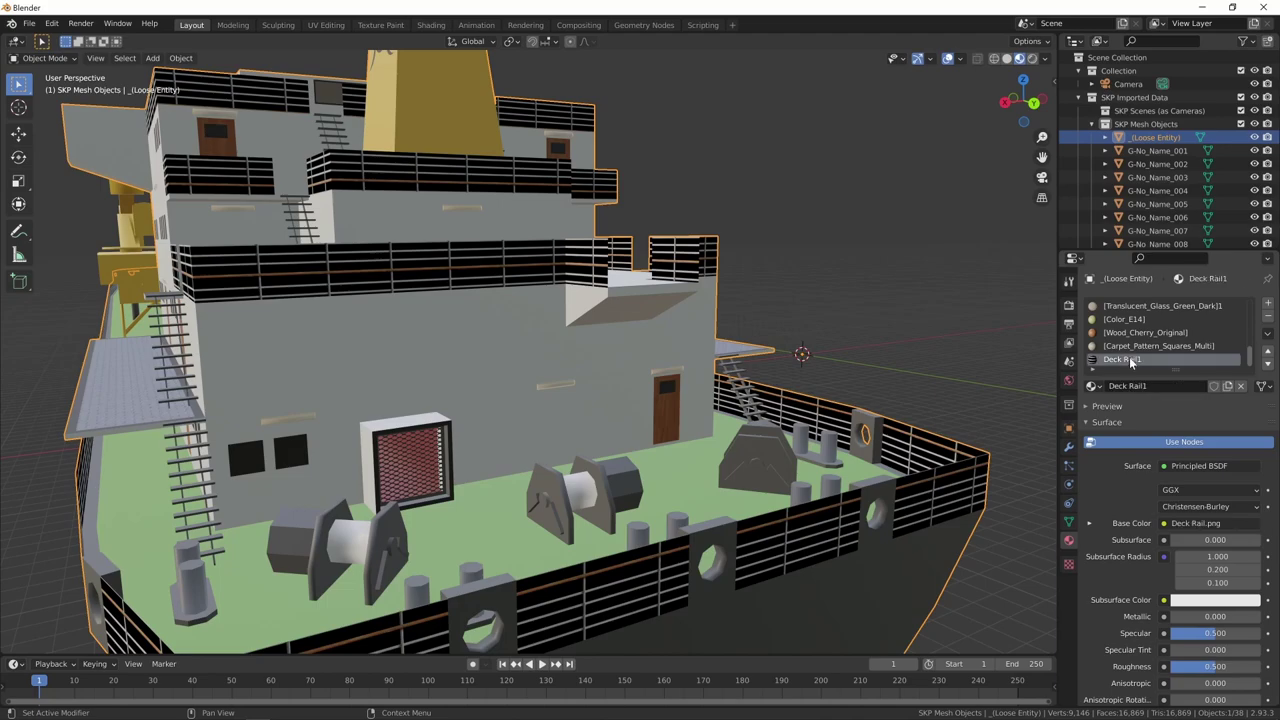
pyautogui.scroll(-5, 1130, 360)
pyautogui.scroll(-5, 1134, 330)
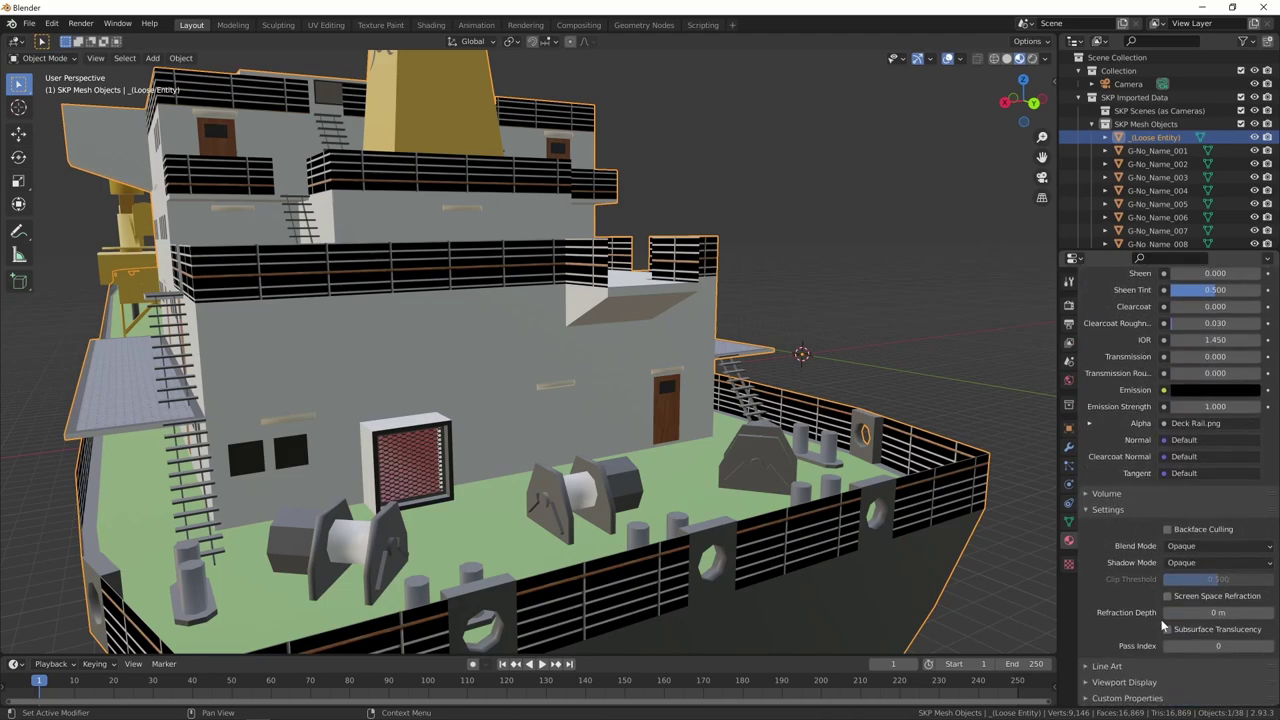
pyautogui.click(1196, 545)
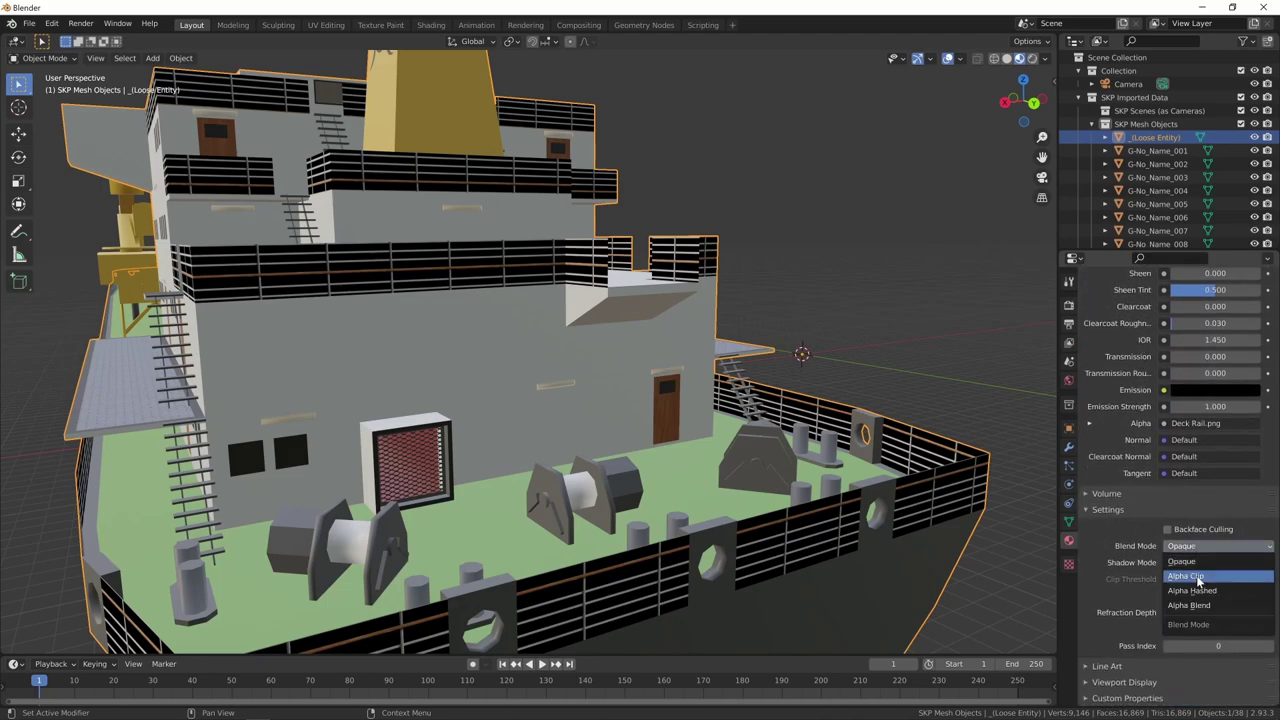
pyautogui.click(1198, 578)
# Step: Orbit and zoom around the ship to inspect the see-through railings from bow and side views
pyautogui.scroll(-6, 800, 460)
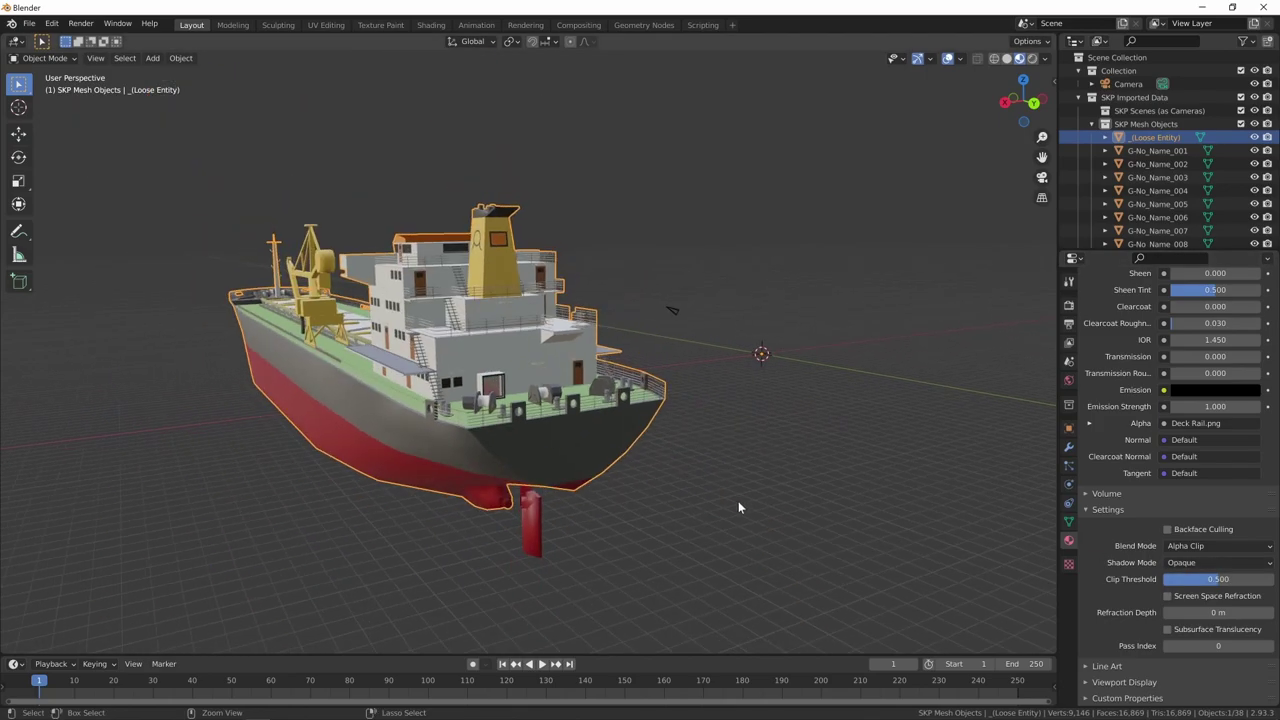
pyautogui.moveTo(738, 501)
pyautogui.mouseDown(button='middle')
pyautogui.moveTo(830, 520)
pyautogui.moveTo(924, 515)
pyautogui.mouseUp(button='middle')
pyautogui.scroll(5, 918, 460)
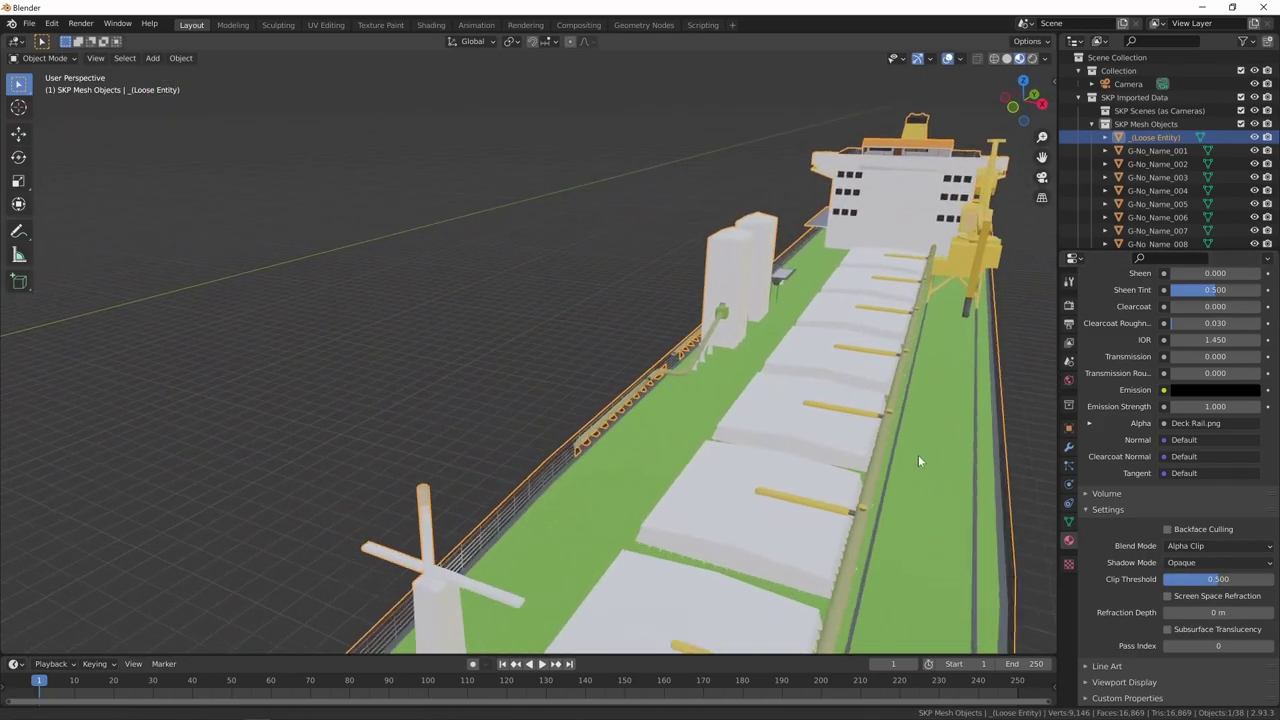
pyautogui.scroll(3, 884, 451)
pyautogui.scroll(2, 881, 449)
pyautogui.moveTo(881, 449)
pyautogui.mouseDown(button='middle')
pyautogui.moveTo(863, 460)
pyautogui.moveTo(874, 449)
pyautogui.moveTo(978, 470)
pyautogui.moveTo(720, 566)
pyautogui.moveTo(826, 491)
pyautogui.moveTo(719, 525)
pyautogui.moveTo(847, 469)
pyautogui.moveTo(688, 521)
pyautogui.moveTo(720, 483)
pyautogui.moveTo(812, 581)
pyautogui.mouseUp(button='middle')
pyautogui.scroll(-5, 967, 481)
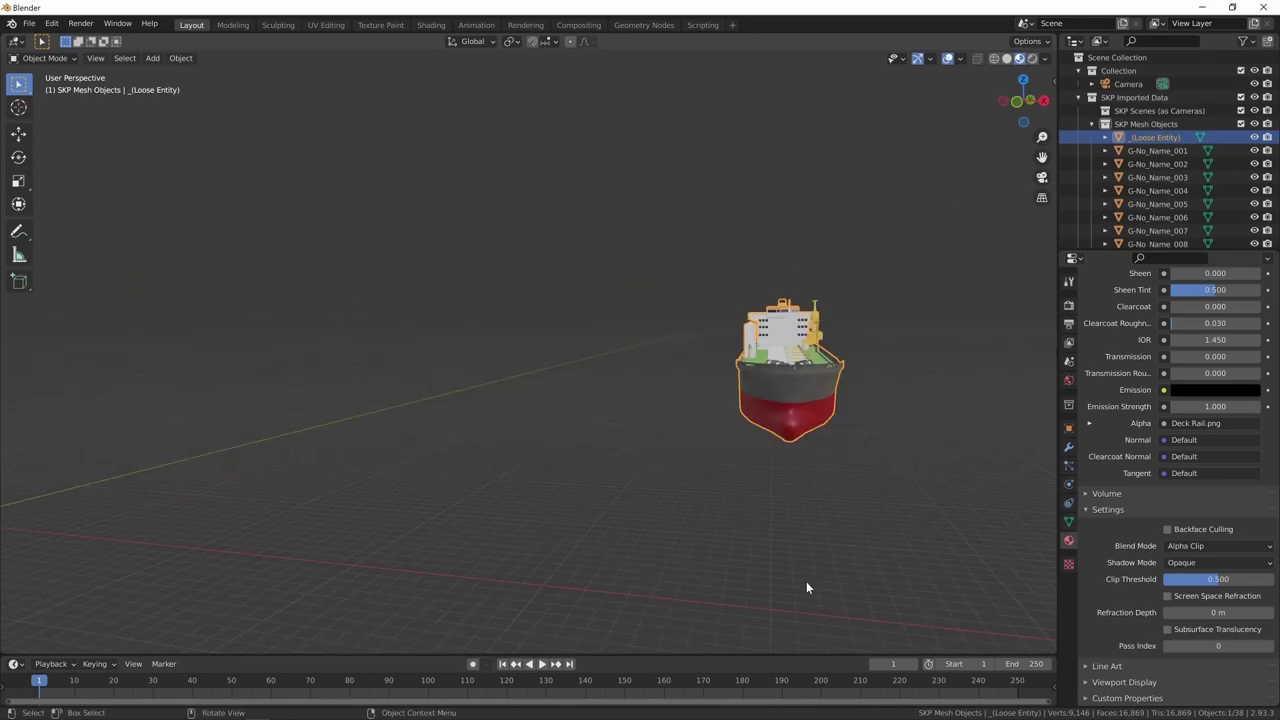
pyautogui.moveTo(889, 497)
pyautogui.mouseDown(button='middle')
pyautogui.moveTo(721, 548)
pyautogui.moveTo(781, 564)
pyautogui.mouseUp(button='middle')
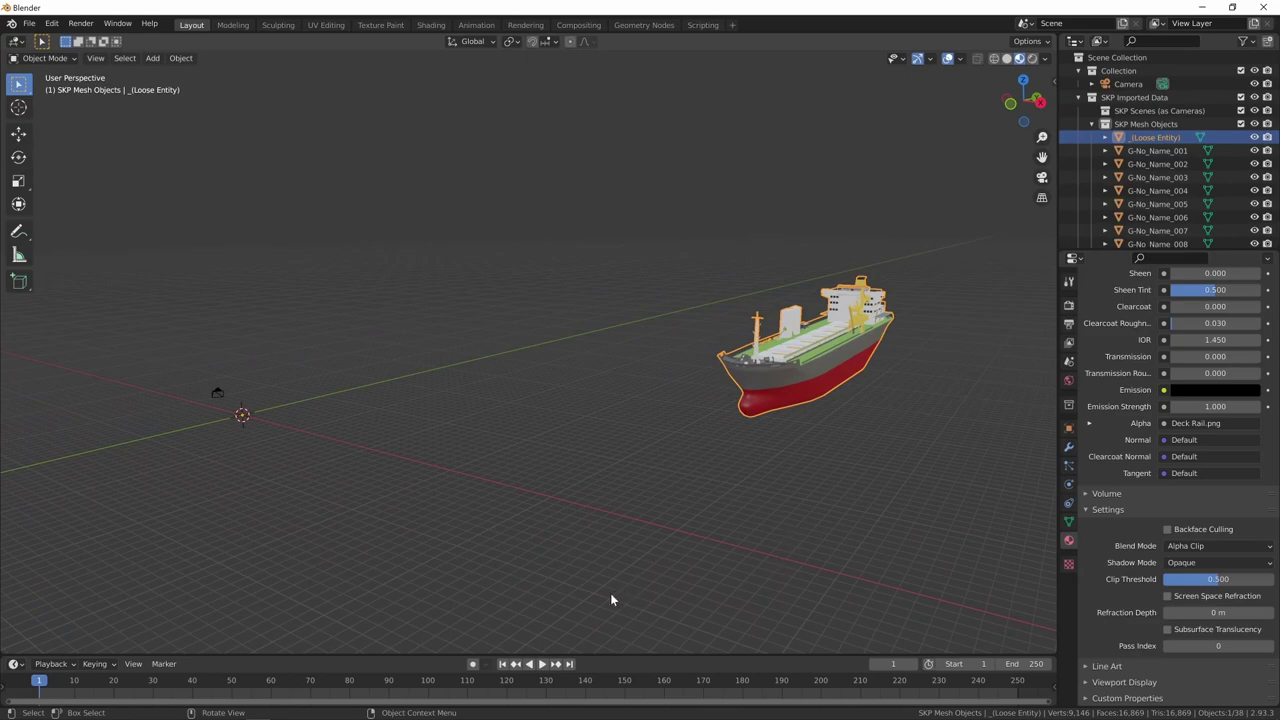
pyautogui.moveTo(610, 593)
pyautogui.mouseDown(button='middle')
pyautogui.moveTo(636, 584)
pyautogui.moveTo(595, 588)
pyautogui.moveTo(778, 502)
pyautogui.moveTo(840, 511)
pyautogui.moveTo(800, 473)
pyautogui.mouseUp(button='middle')
# Step: Join all ship pieces into _(Loose Entity) and rename the result ship
pyautogui.click(1157, 217)
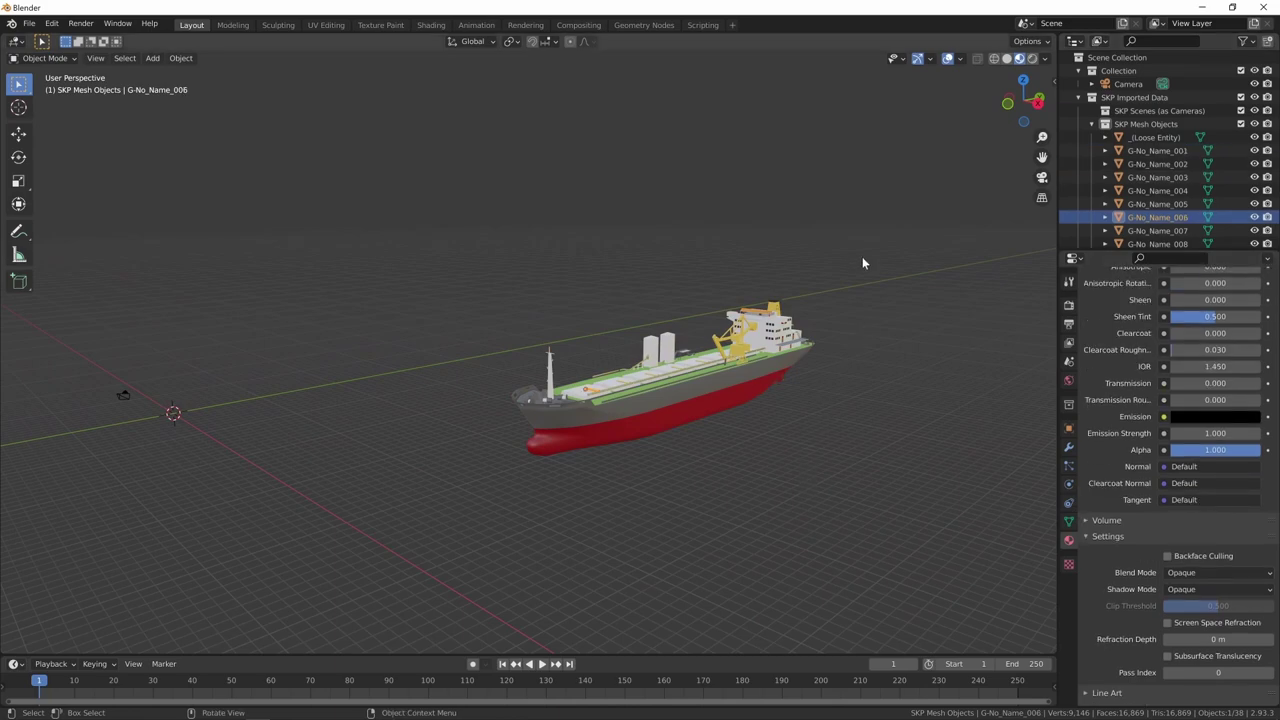
pyautogui.press('a')
pyautogui.moveTo(616, 555)
pyautogui.mouseDown(button='middle')
pyautogui.moveTo(670, 507)
pyautogui.moveTo(661, 447)
pyautogui.mouseUp(button='middle')
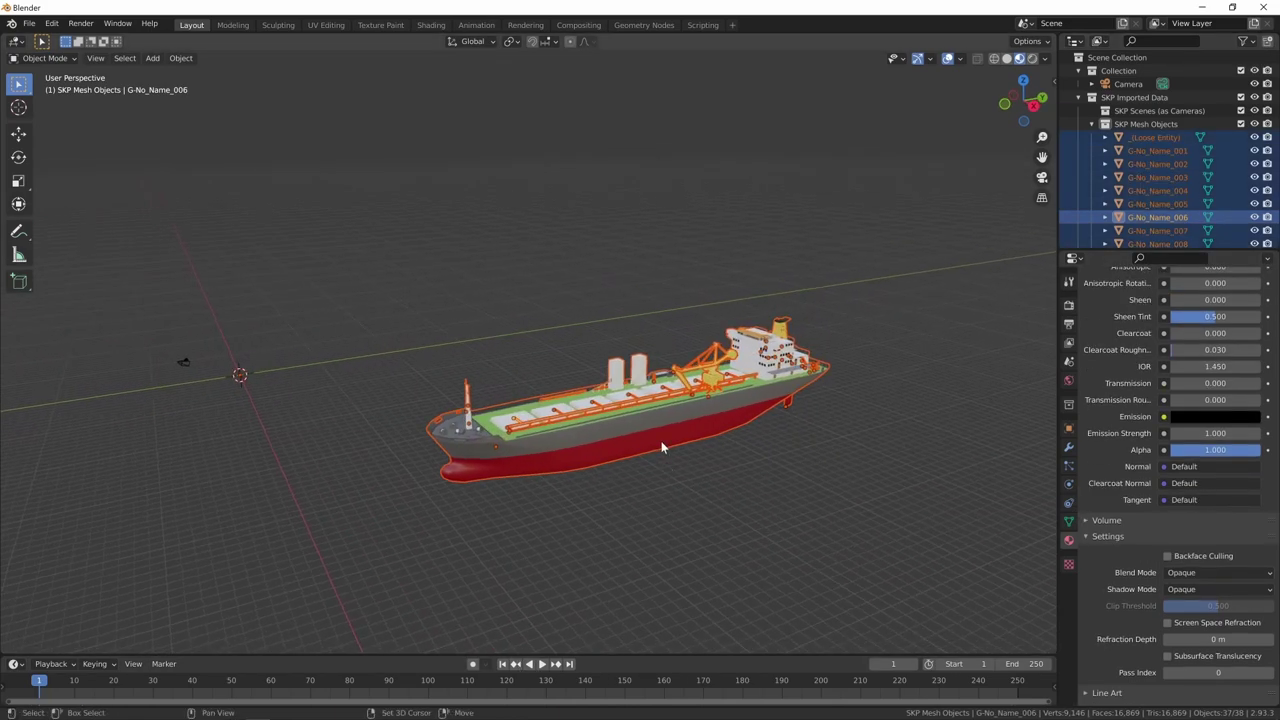
pyautogui.keyDown('shift'); pyautogui.click(661, 446); pyautogui.keyUp('shift')
pyautogui.hotkey('ctrl', 'j')
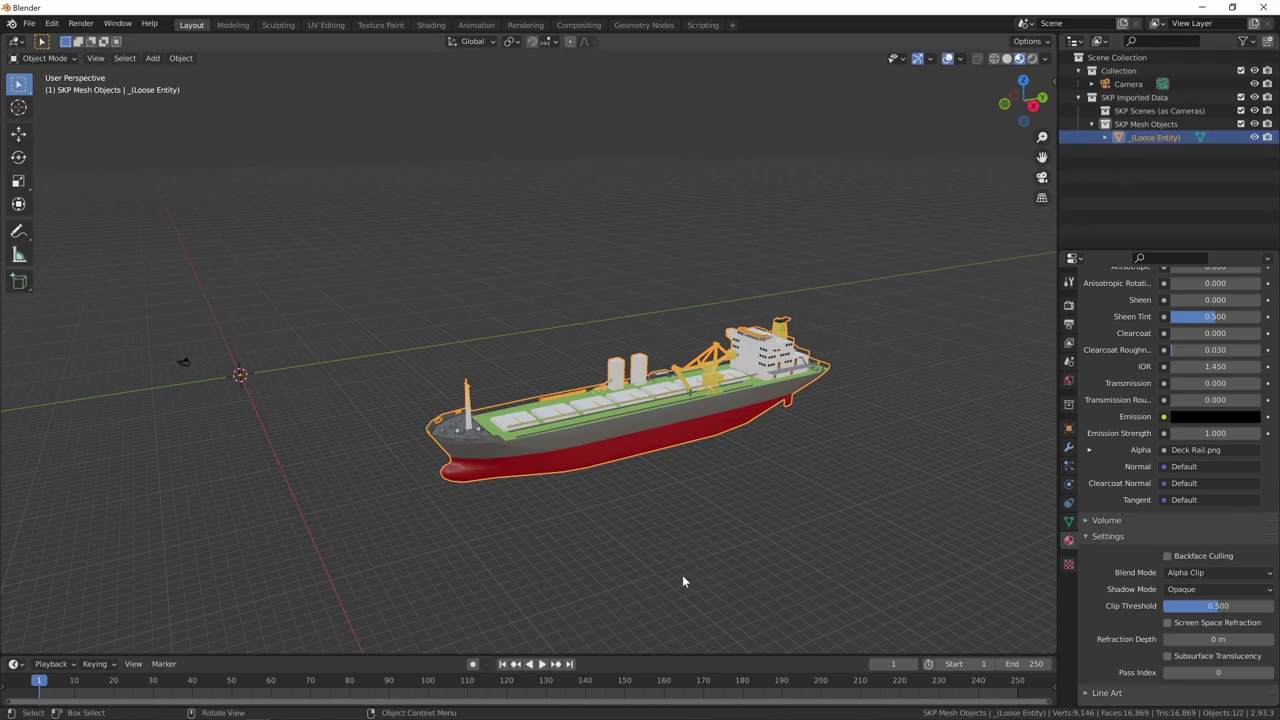
pyautogui.press('F2')
pyautogui.write('ship')
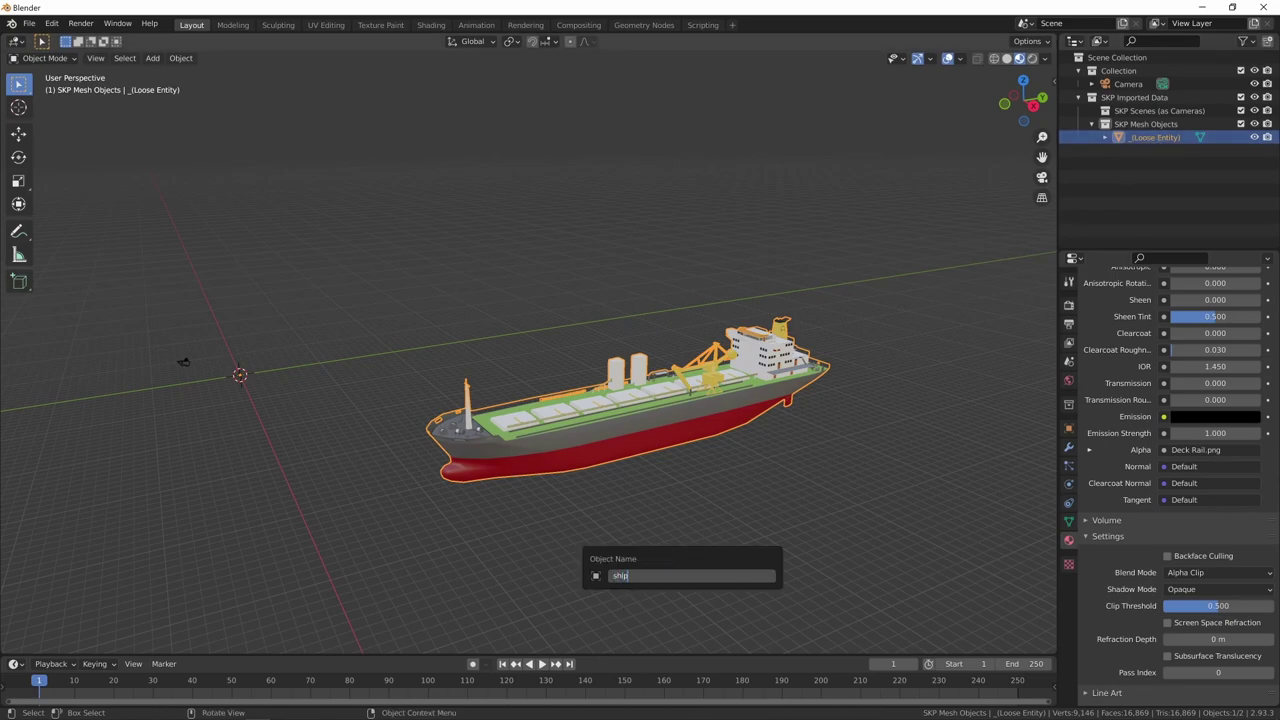
pyautogui.press('Return')
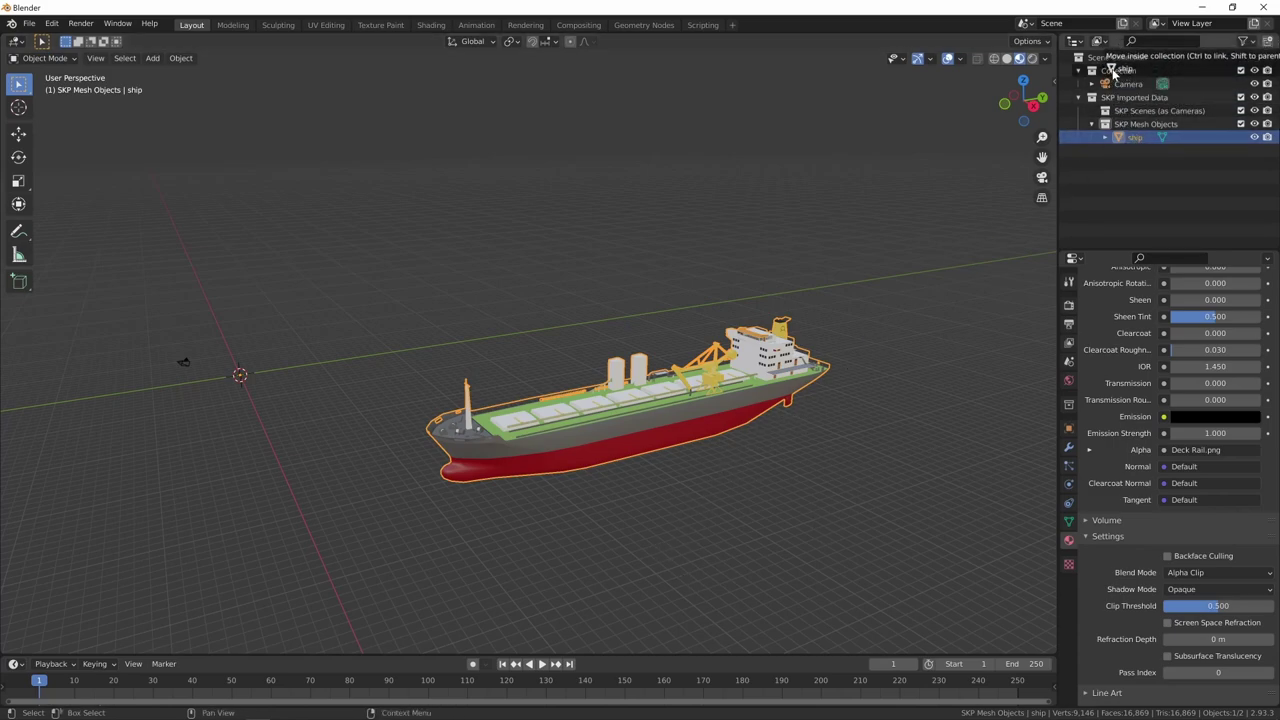
# Step: Move ship into Collection and delete the SKP Imported Data collection's hierarchy
pyautogui.moveTo(996, 297); pyautogui.dragTo(837, 437, button='middle')
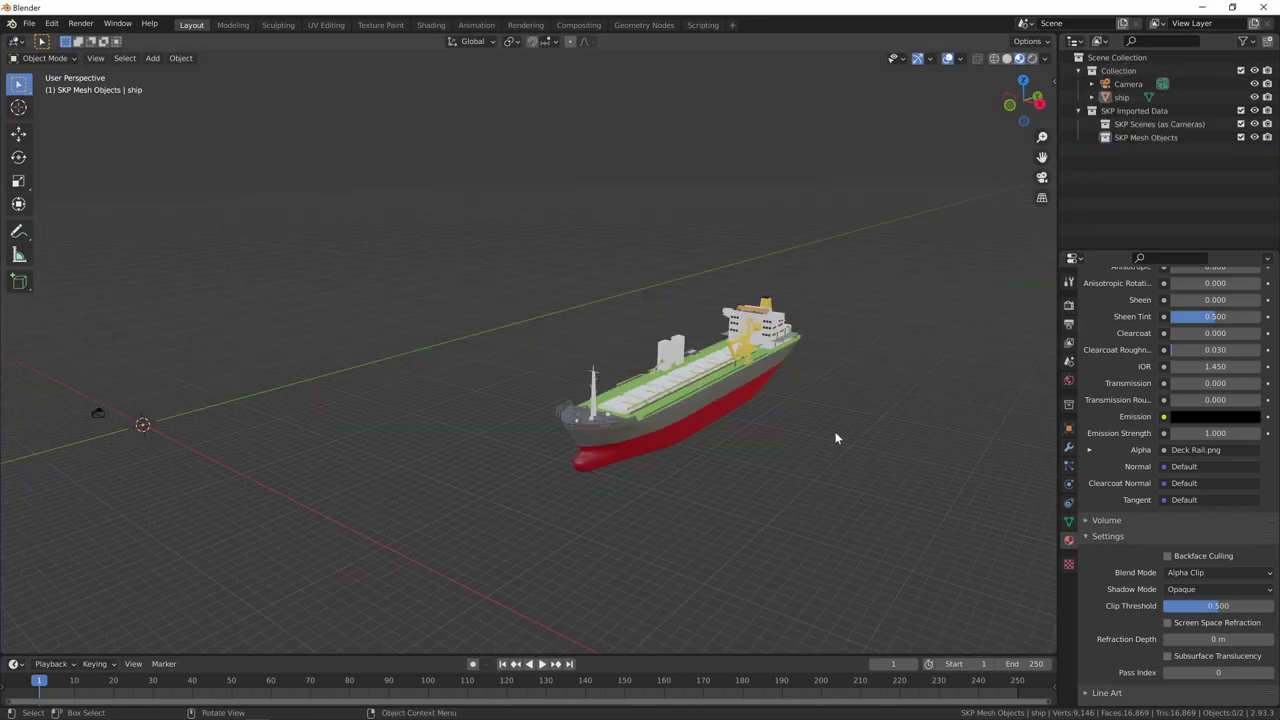
pyautogui.moveTo(1135, 137); pyautogui.dragTo(1118, 70)
pyautogui.click(1134, 110)
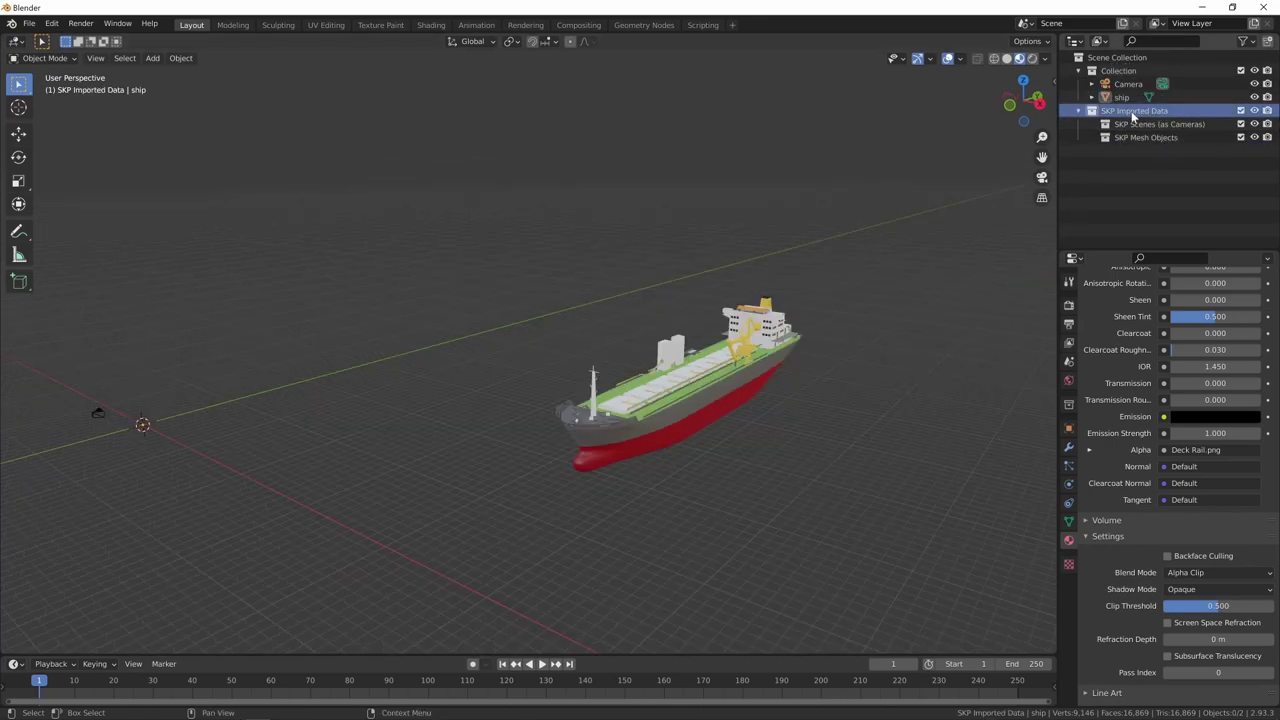
pyautogui.rightClick(1133, 113)
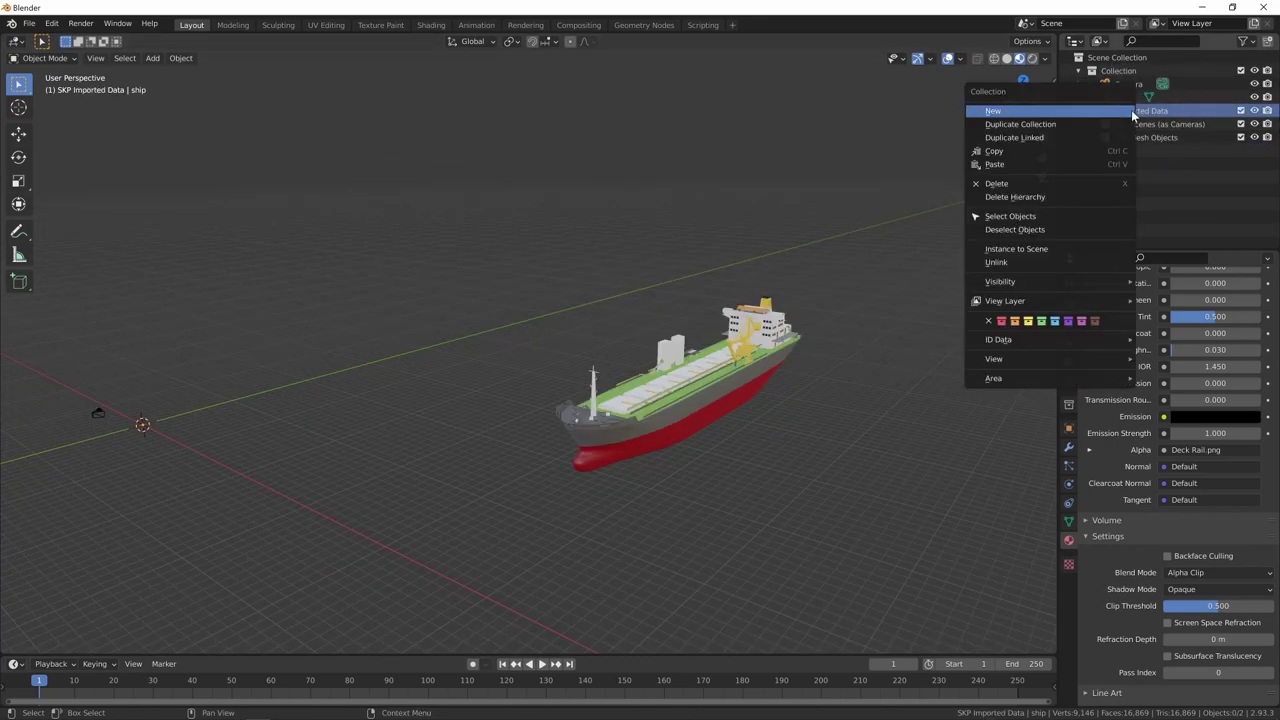
pyautogui.click(1078, 198)
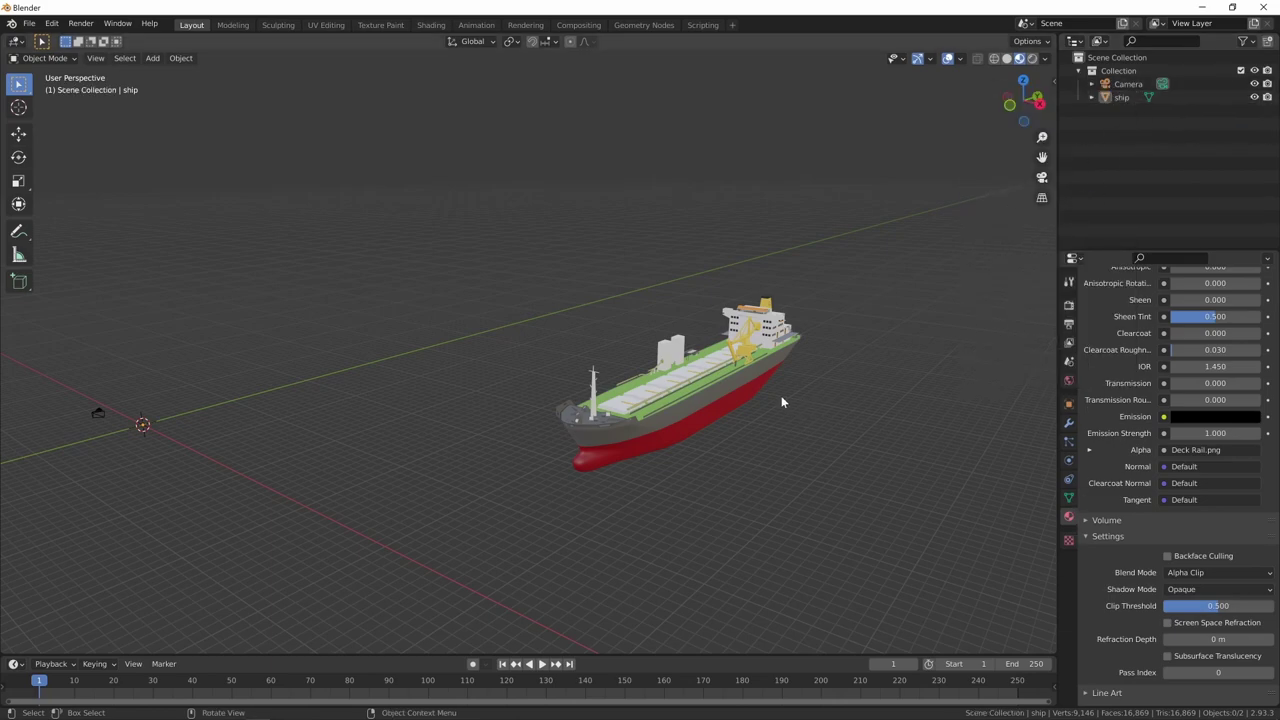
pyautogui.click(775, 390)
pyautogui.moveTo(732, 480); pyautogui.dragTo(786, 525, button='middle')
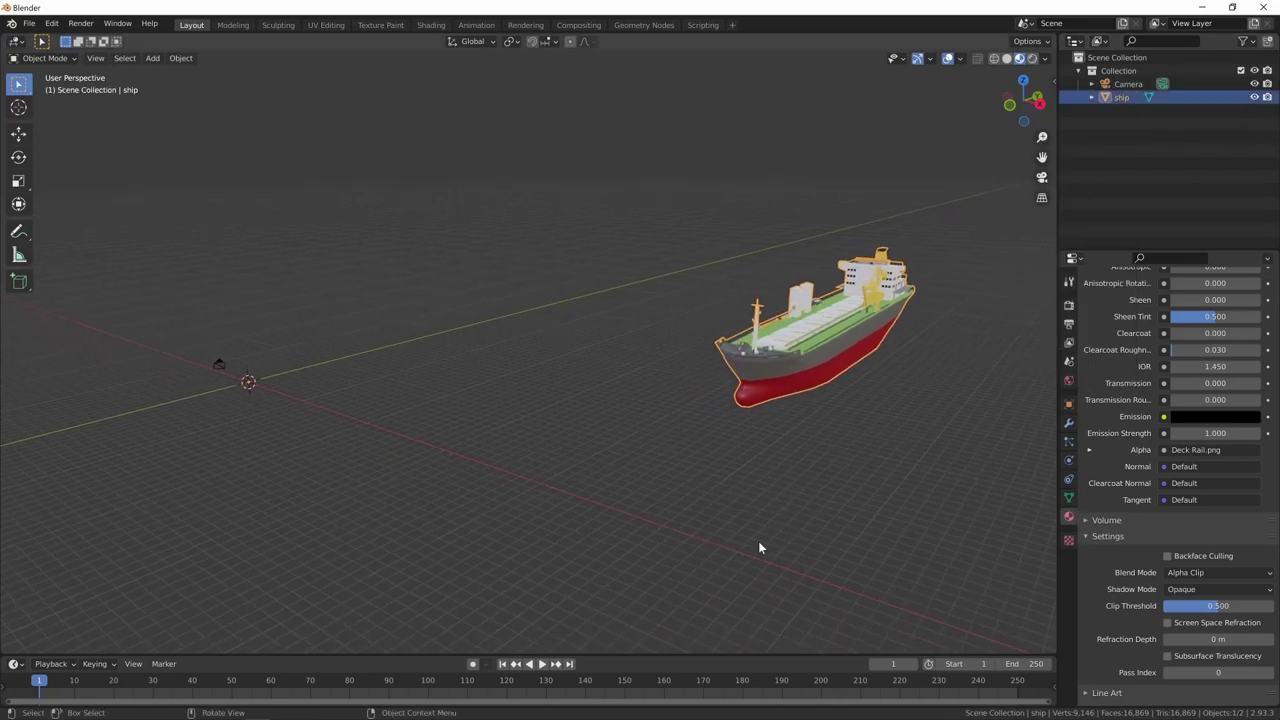
# Step: From top view, centre the ship over the world origin
pyautogui.press('KP_7')
pyautogui.scroll(-4, 836, 410)
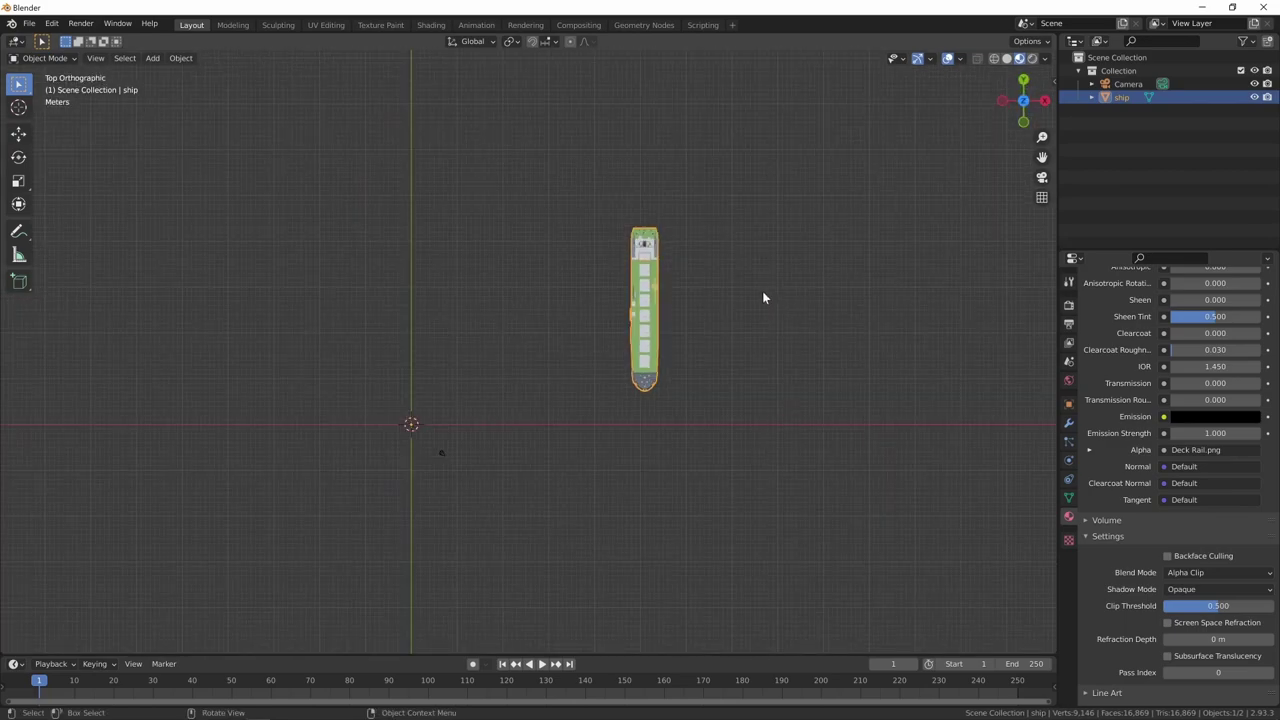
pyautogui.press('g')
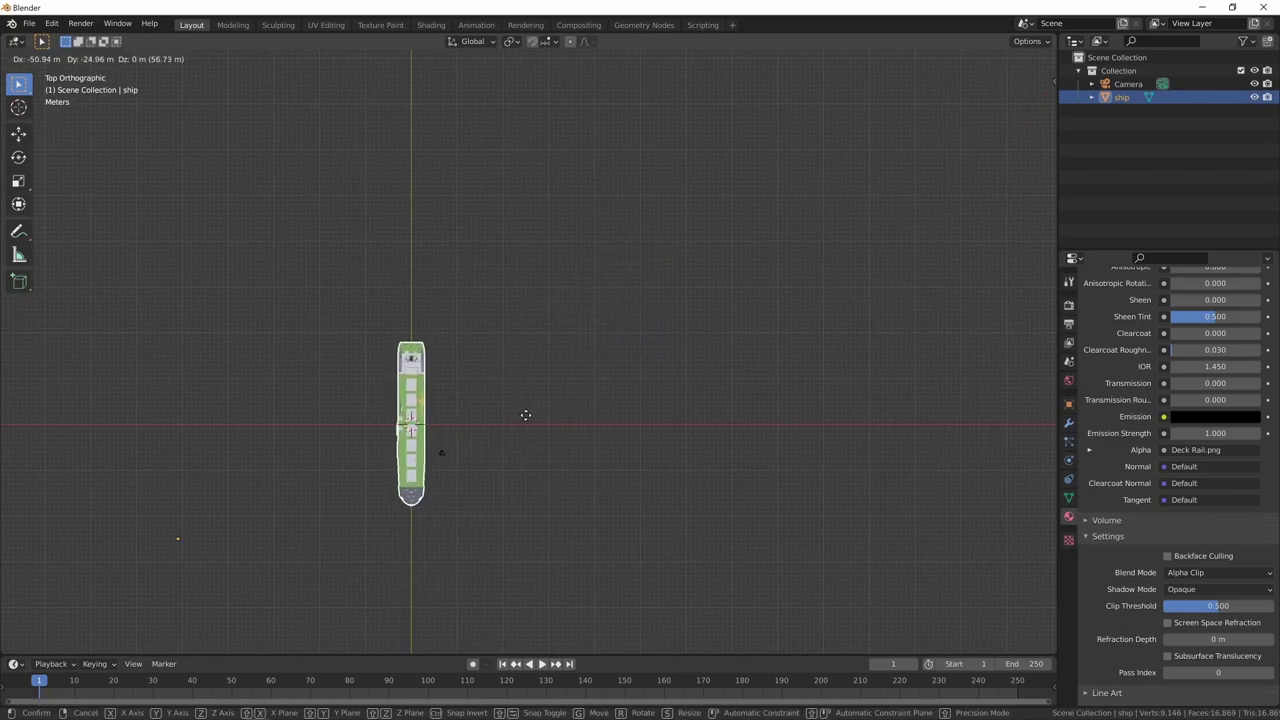
pyautogui.click(525, 415)
pyautogui.moveTo(612, 578); pyautogui.dragTo(495, 442, button='middle')
# Step: From front view, lower the ship so its bottom rests on the origin
pyautogui.press('KP_1')
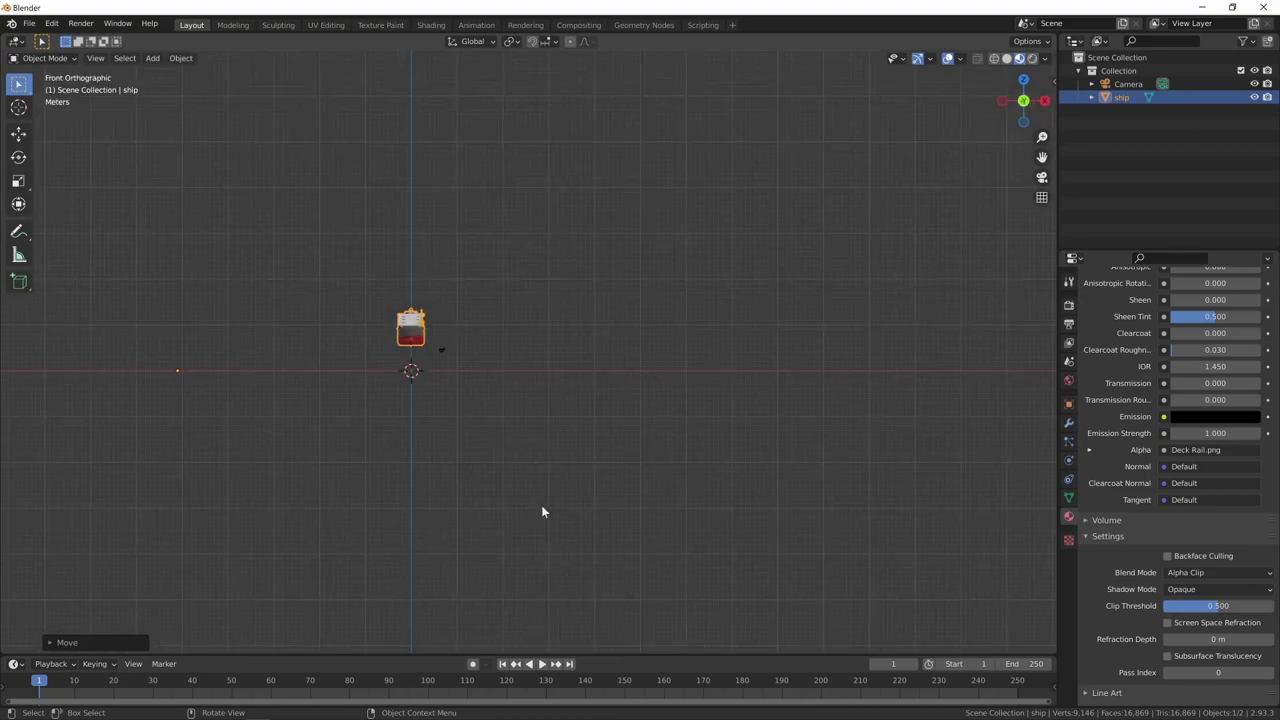
pyautogui.keyDown('ctrl'); pyautogui.scroll(-1, 563, 405); pyautogui.keyUp('ctrl')
pyautogui.scroll(4, 628, 320)
pyautogui.keyDown('ctrl'); pyautogui.scroll(5, 700, 385); pyautogui.keyUp('ctrl')
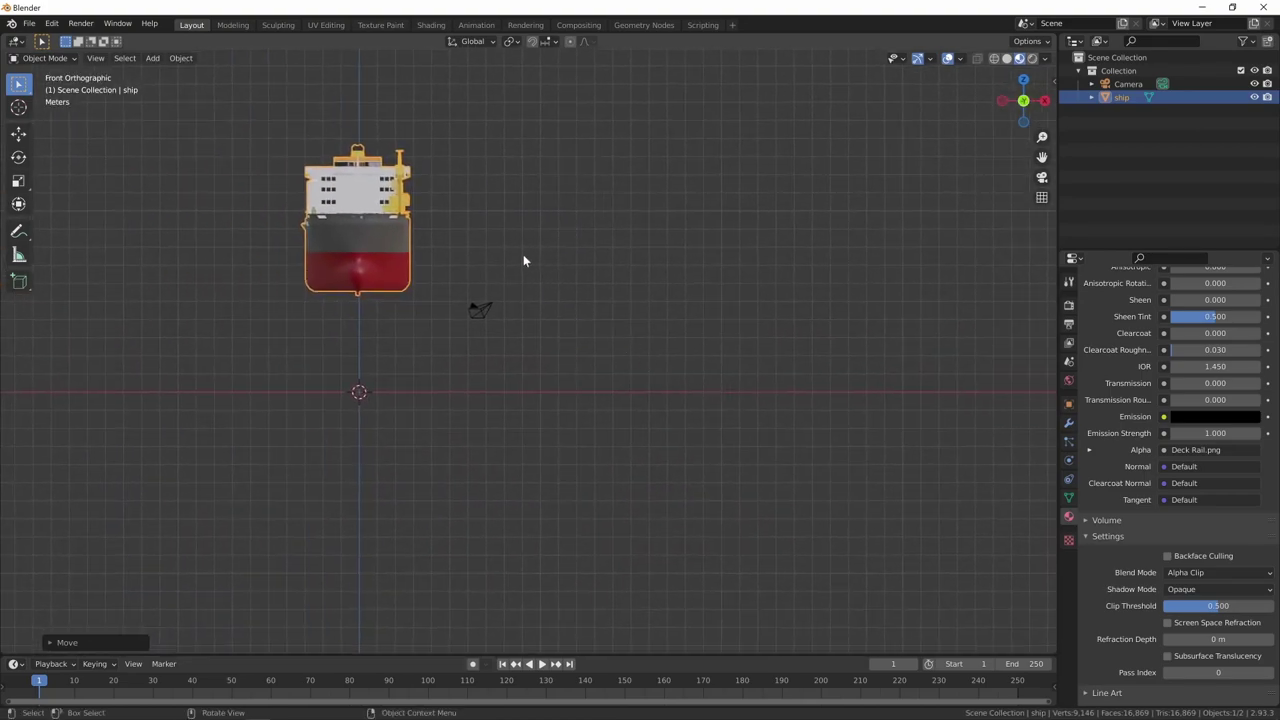
pyautogui.press('g')
pyautogui.click(527, 364)
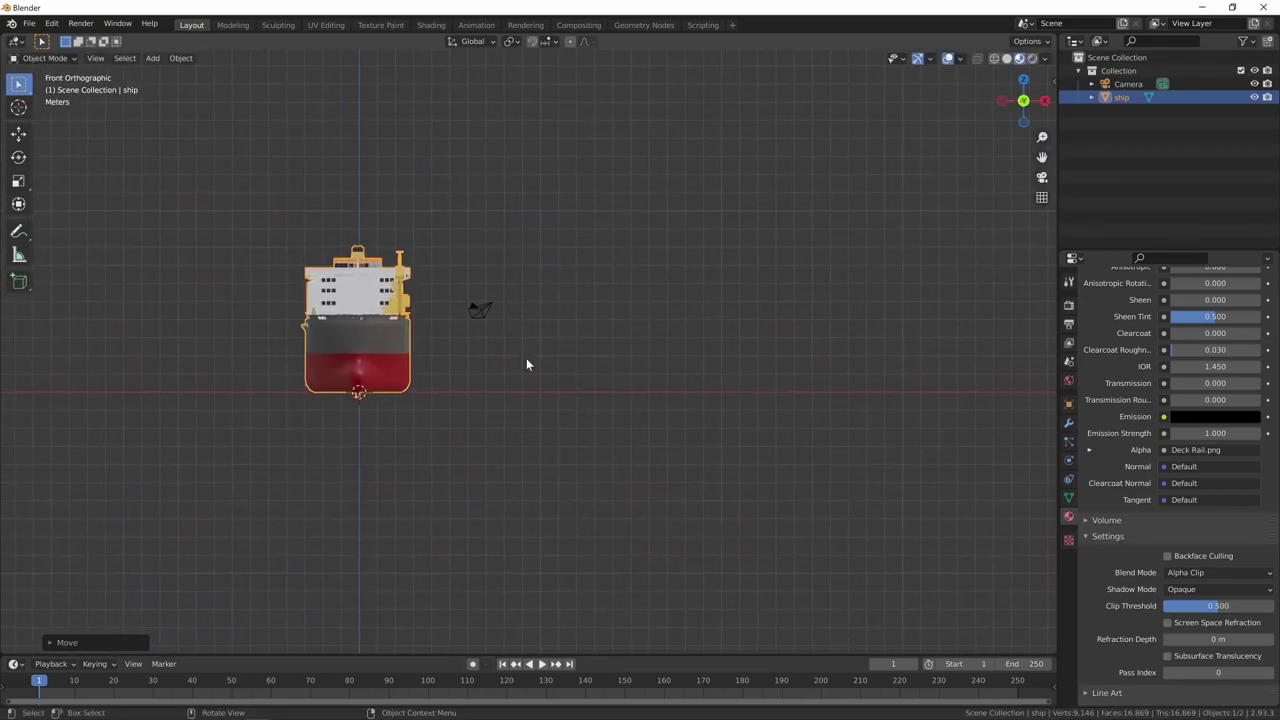
# Step: Apply All Transforms to the ship
pyautogui.press('KP_3')
pyautogui.keyDown('shift'); pyautogui.moveTo(468, 418); pyautogui.dragTo(628, 429, button='middle'); pyautogui.keyUp('shift')
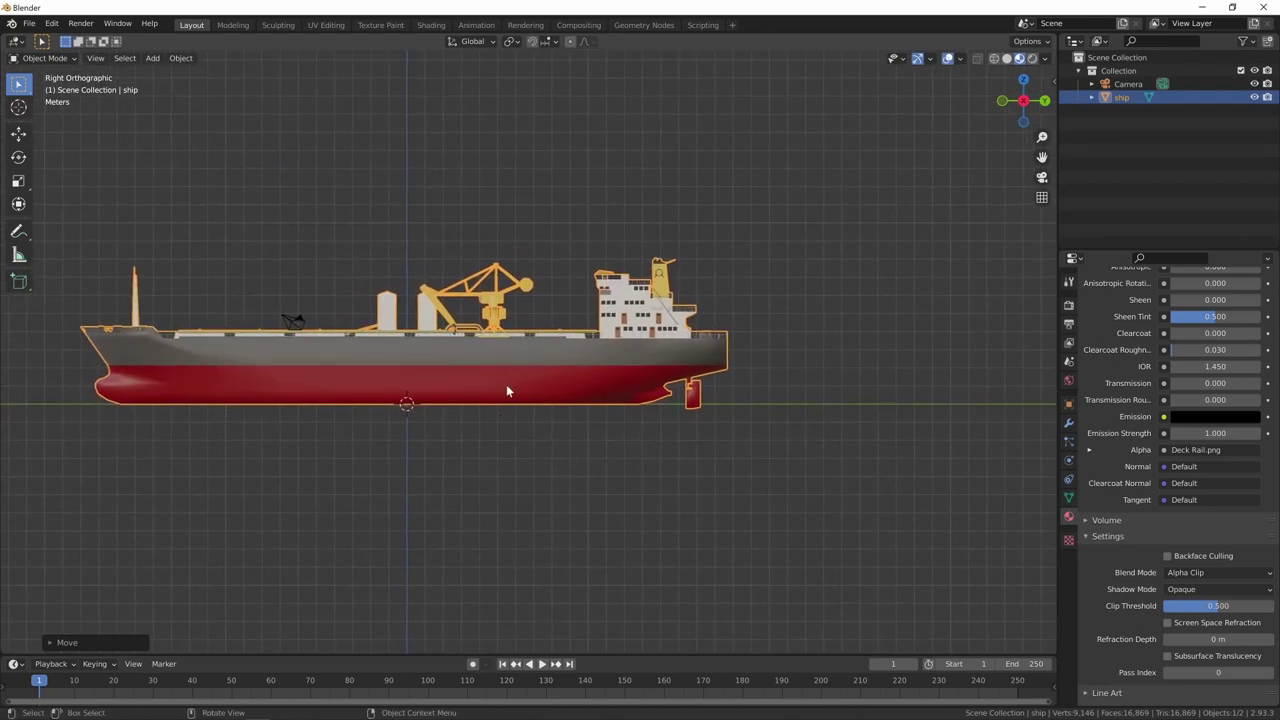
pyautogui.hotkey('ctrl', 'a')
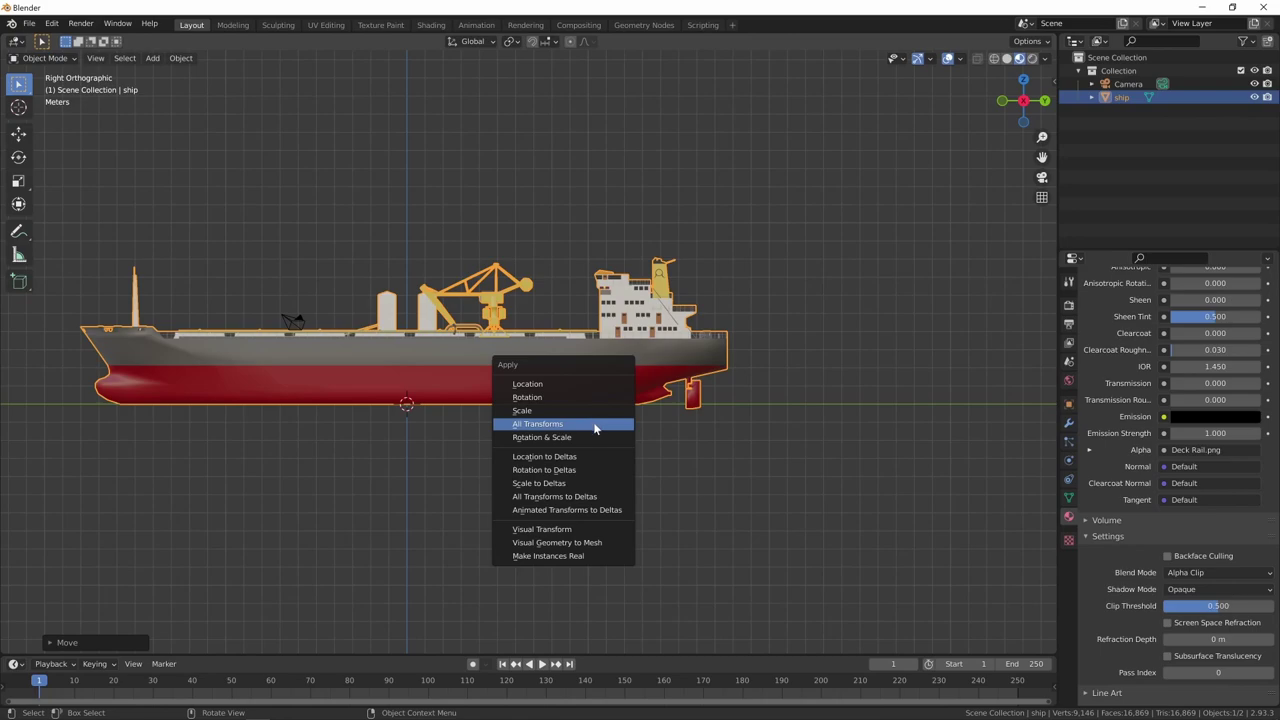
pyautogui.click(594, 428)
pyautogui.moveTo(591, 429)
pyautogui.mouseDown(button='middle')
pyautogui.moveTo(557, 466)
pyautogui.moveTo(626, 480)
pyautogui.moveTo(883, 425)
pyautogui.moveTo(680, 408)
pyautogui.moveTo(646, 443)
pyautogui.moveTo(666, 429)
pyautogui.moveTo(578, 458)
pyautogui.mouseUp(button='middle')
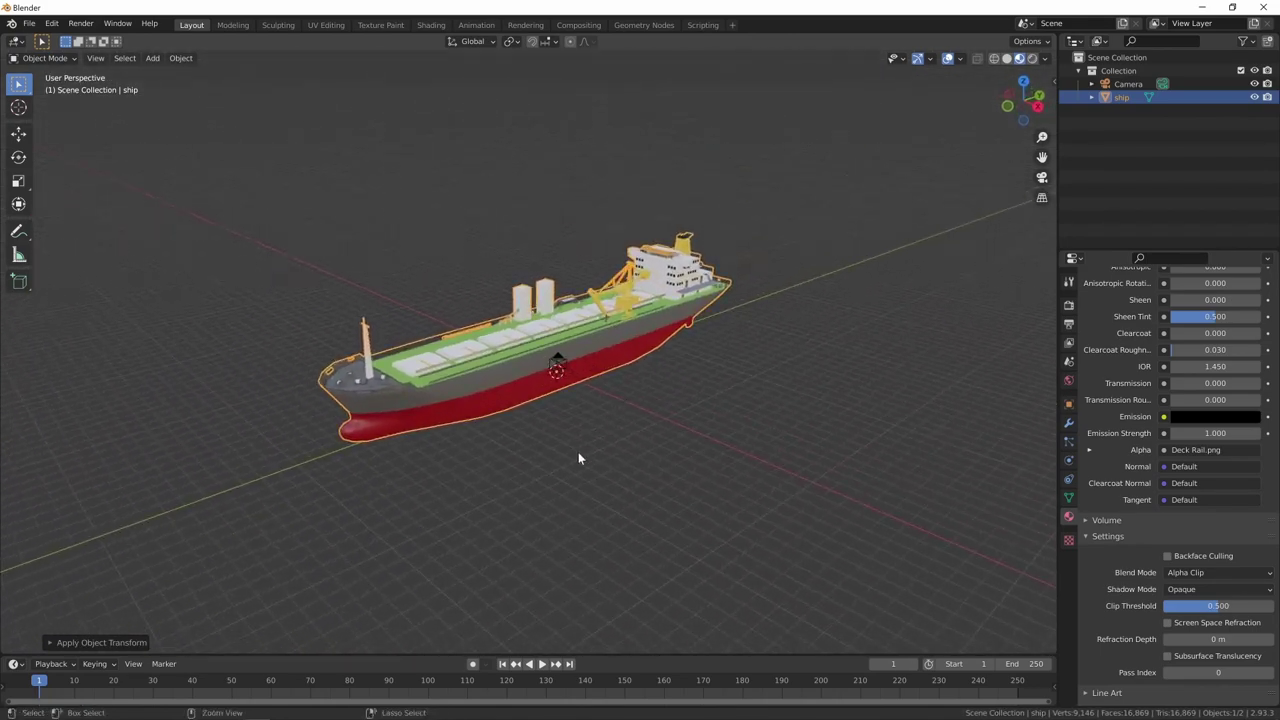
pyautogui.scroll(5, 578, 458)
pyautogui.moveTo(709, 397)
pyautogui.mouseDown(button='middle')
pyautogui.moveTo(786, 400)
pyautogui.moveTo(658, 432)
pyautogui.moveTo(780, 414)
pyautogui.mouseUp(button='middle')
pyautogui.scroll(-5, 600, 510)
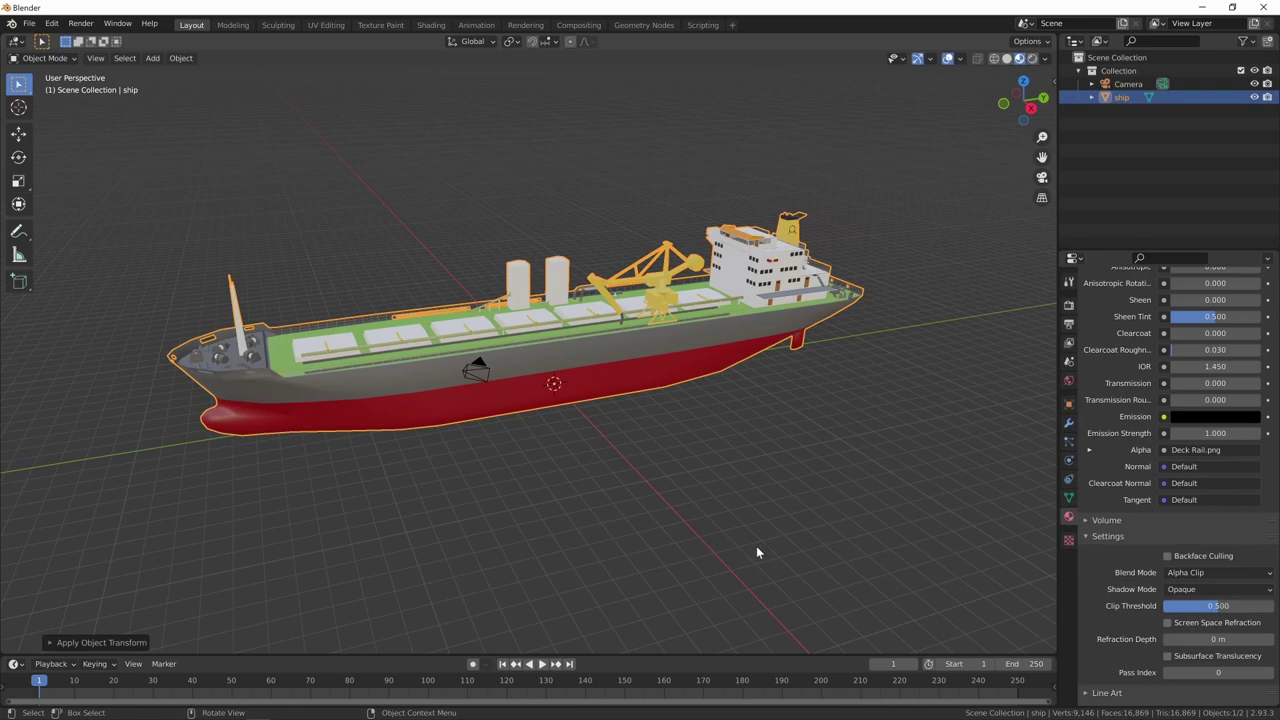
pyautogui.moveTo(757, 552)
pyautogui.mouseDown(button='middle')
pyautogui.moveTo(837, 534)
pyautogui.moveTo(775, 572)
pyautogui.mouseUp(button='middle')
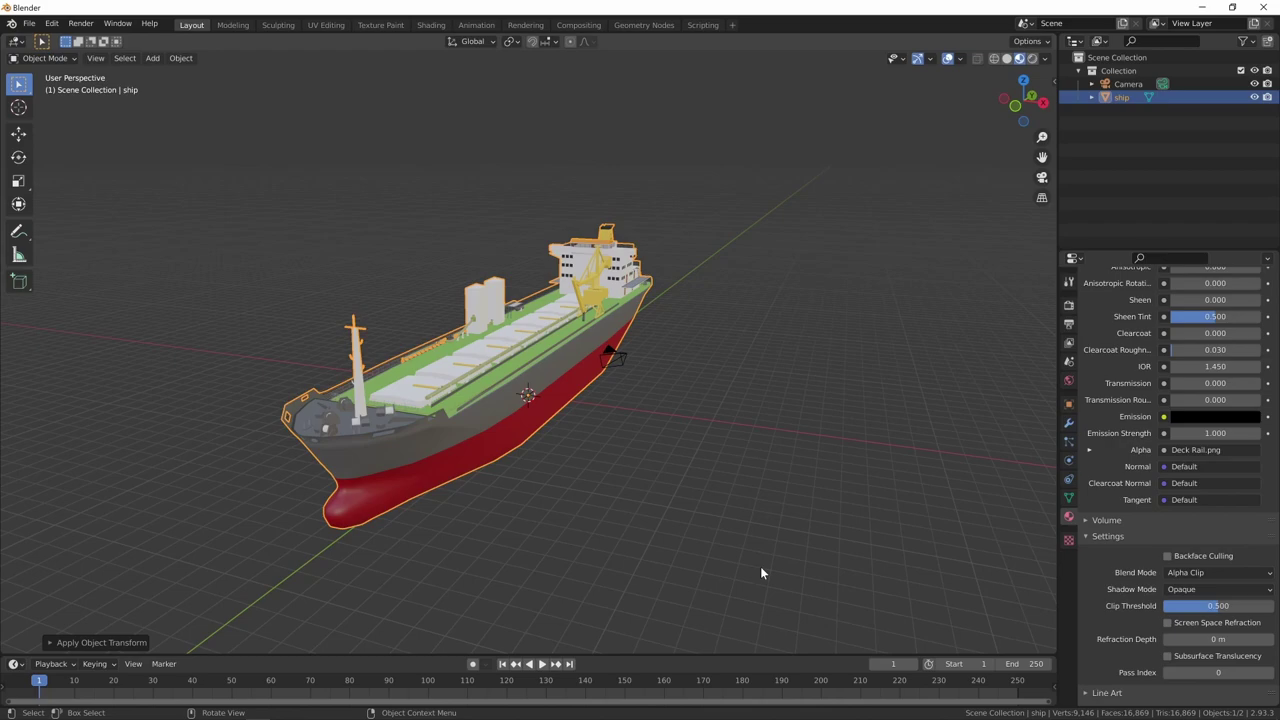
pyautogui.click(699, 451)
pyautogui.moveTo(699, 451)
pyautogui.mouseDown(button='middle')
pyautogui.moveTo(664, 536)
pyautogui.moveTo(694, 532)
pyautogui.moveTo(645, 523)
pyautogui.moveTo(634, 471)
pyautogui.moveTo(637, 483)
pyautogui.mouseUp(button='middle')
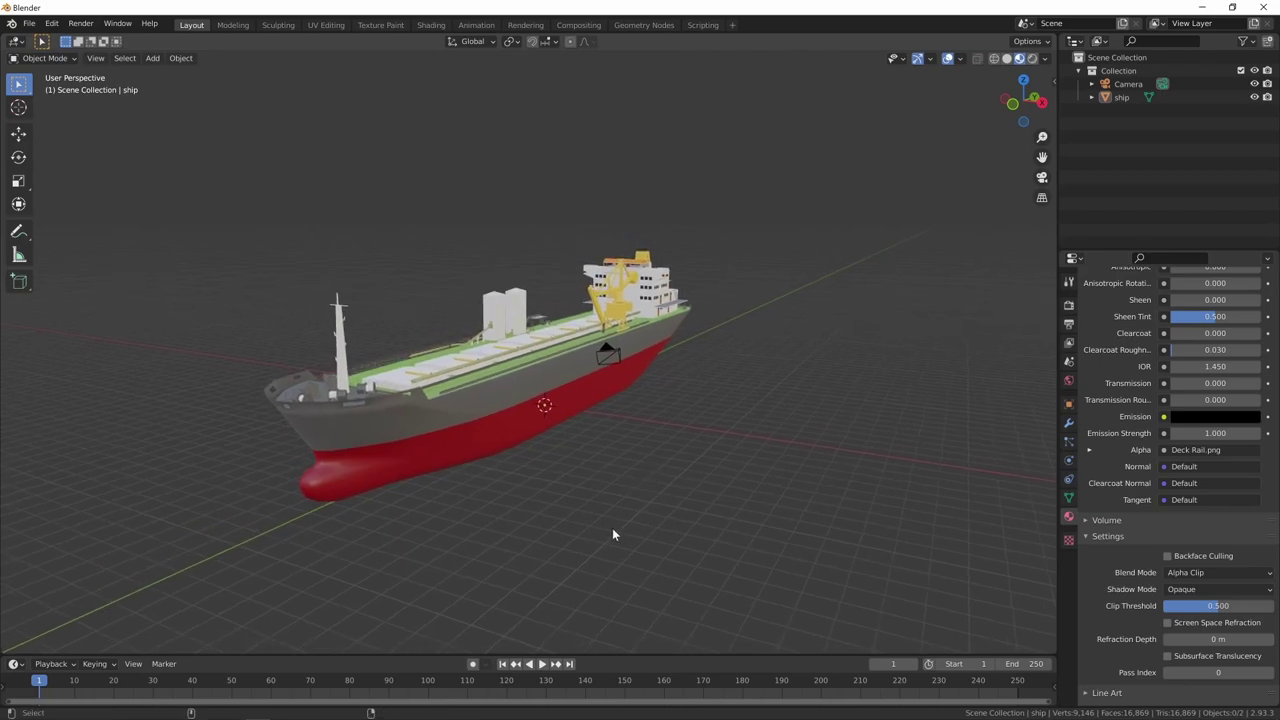
pyautogui.moveTo(611, 534)
pyautogui.mouseDown(button='middle')
pyautogui.moveTo(680, 508)
pyautogui.moveTo(668, 517)
pyautogui.moveTo(687, 494)
pyautogui.moveTo(783, 491)
pyautogui.moveTo(786, 503)
pyautogui.moveTo(769, 514)
pyautogui.moveTo(815, 287)
pyautogui.mouseUp(button='middle')
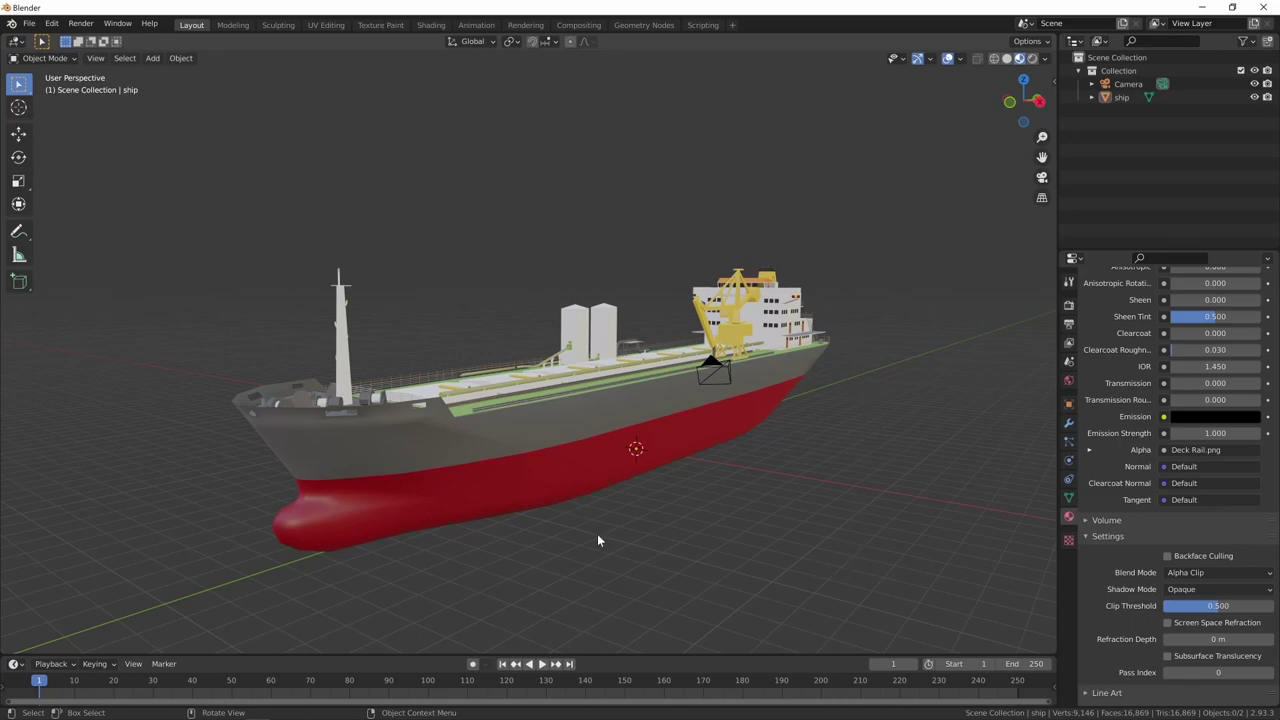
pyautogui.moveTo(859, 430)
pyautogui.mouseDown(button='middle')
pyautogui.moveTo(840, 476)
pyautogui.moveTo(788, 469)
pyautogui.moveTo(853, 418)
pyautogui.mouseUp(button='middle')
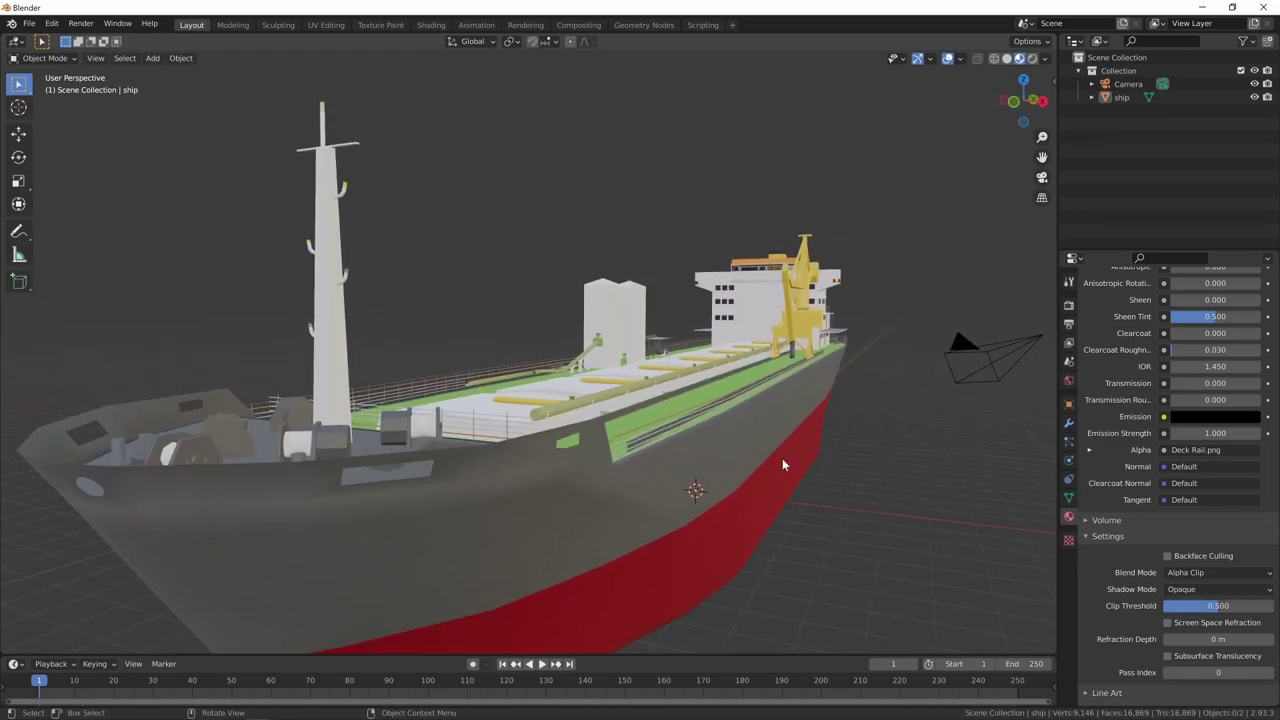
# Step: Align the camera to the view, enable Camera to View, and frame the ship from the bow quarter
pyautogui.press('ctrl+alt+KP_0')
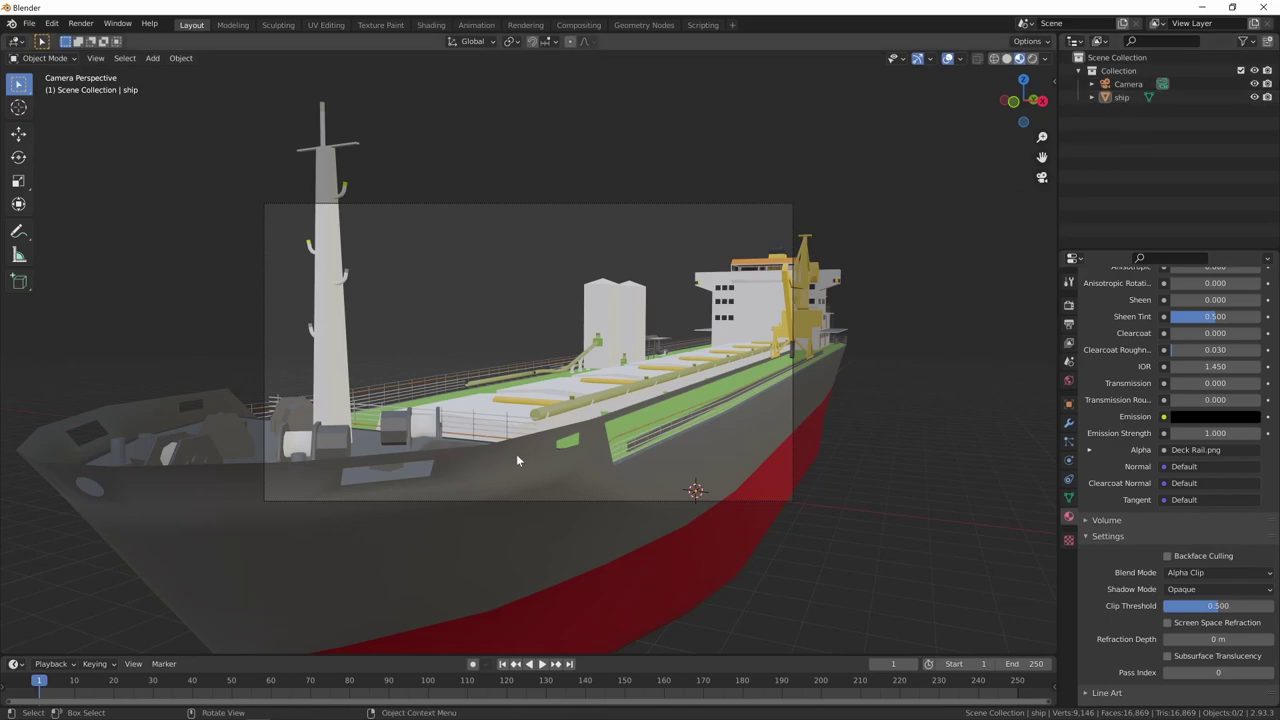
pyautogui.press('n')
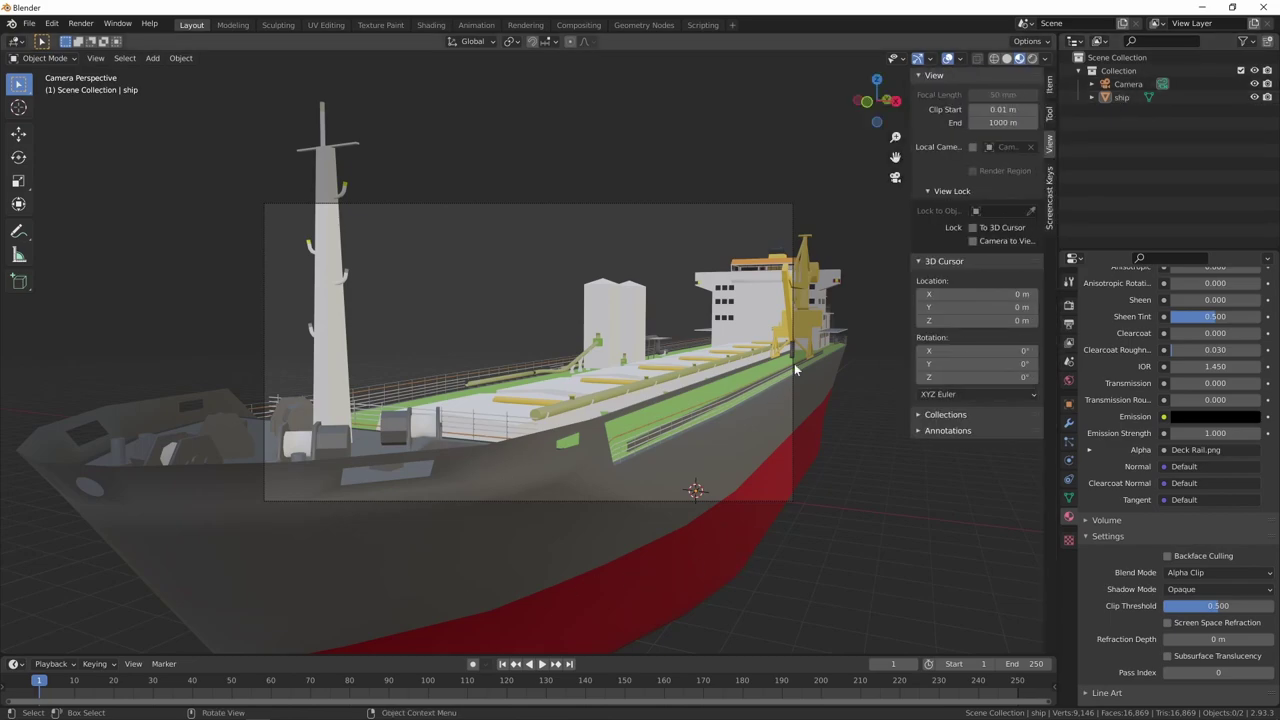
pyautogui.click(974, 240)
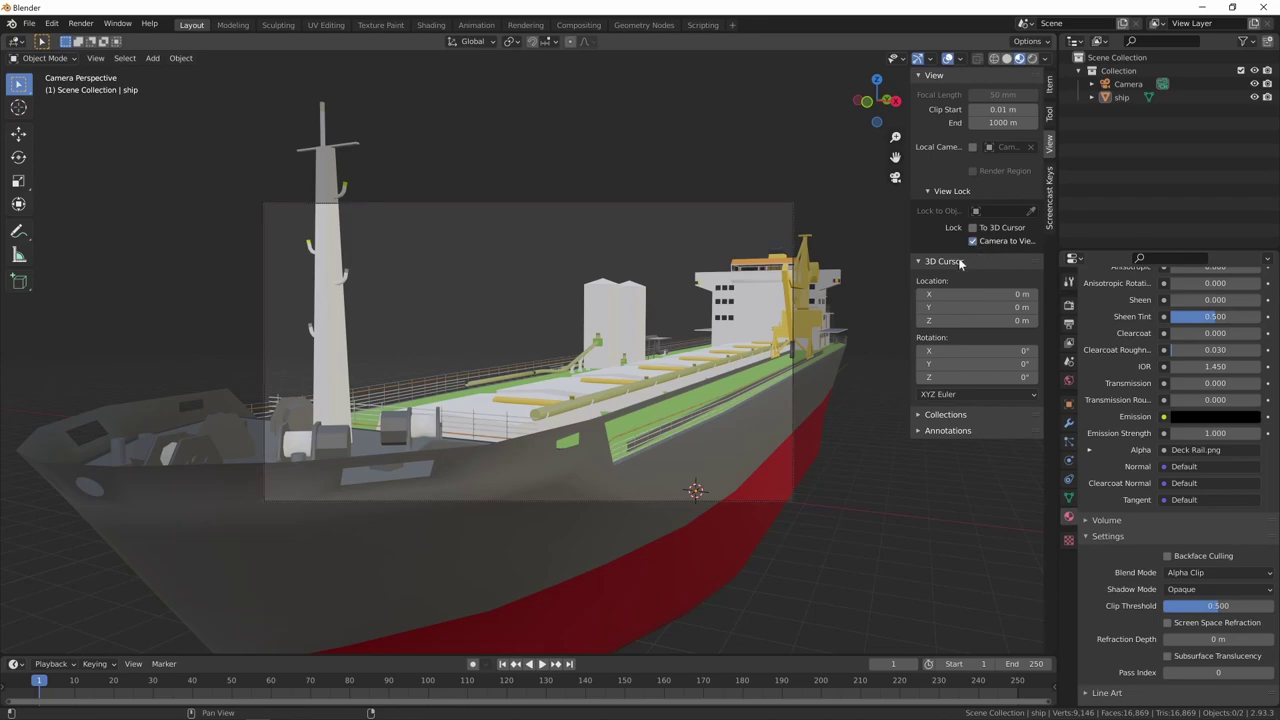
pyautogui.moveTo(832, 395)
pyautogui.mouseDown(button='middle')
pyautogui.moveTo(806, 387)
pyautogui.moveTo(687, 453)
pyautogui.moveTo(707, 452)
pyautogui.moveTo(711, 436)
pyautogui.mouseUp(button='middle')
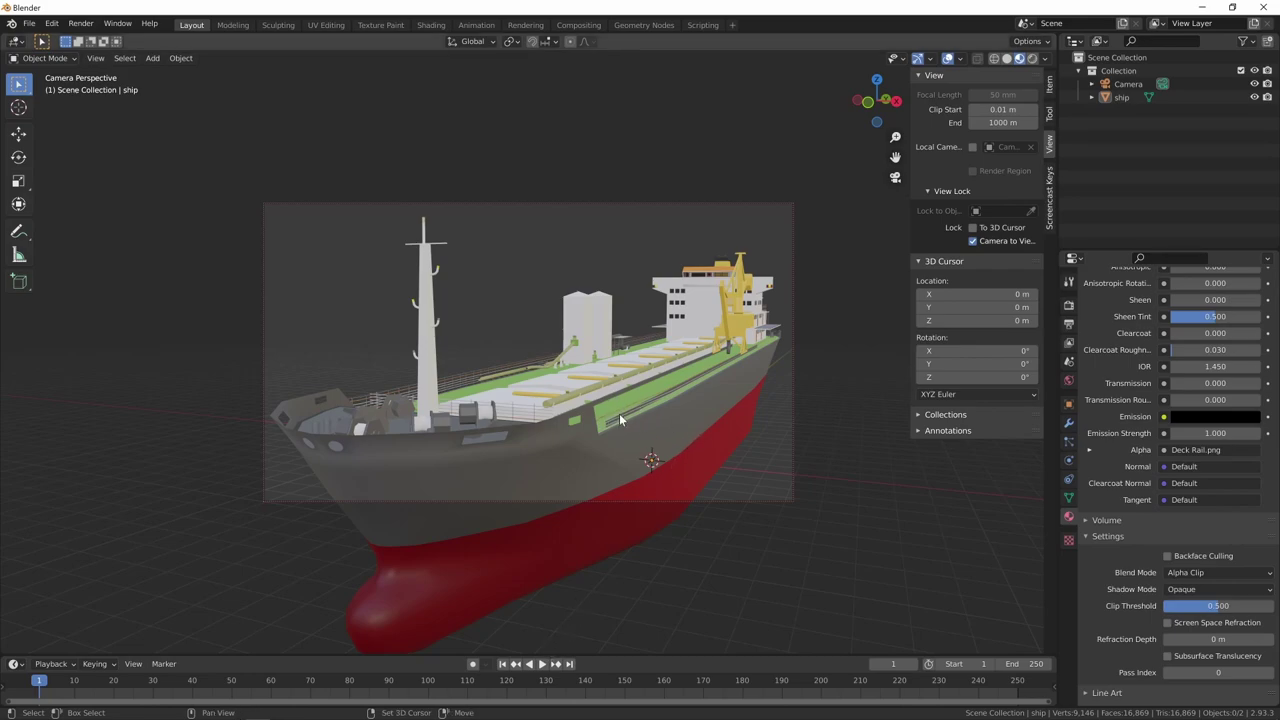
pyautogui.hotkey('shift', 'a')
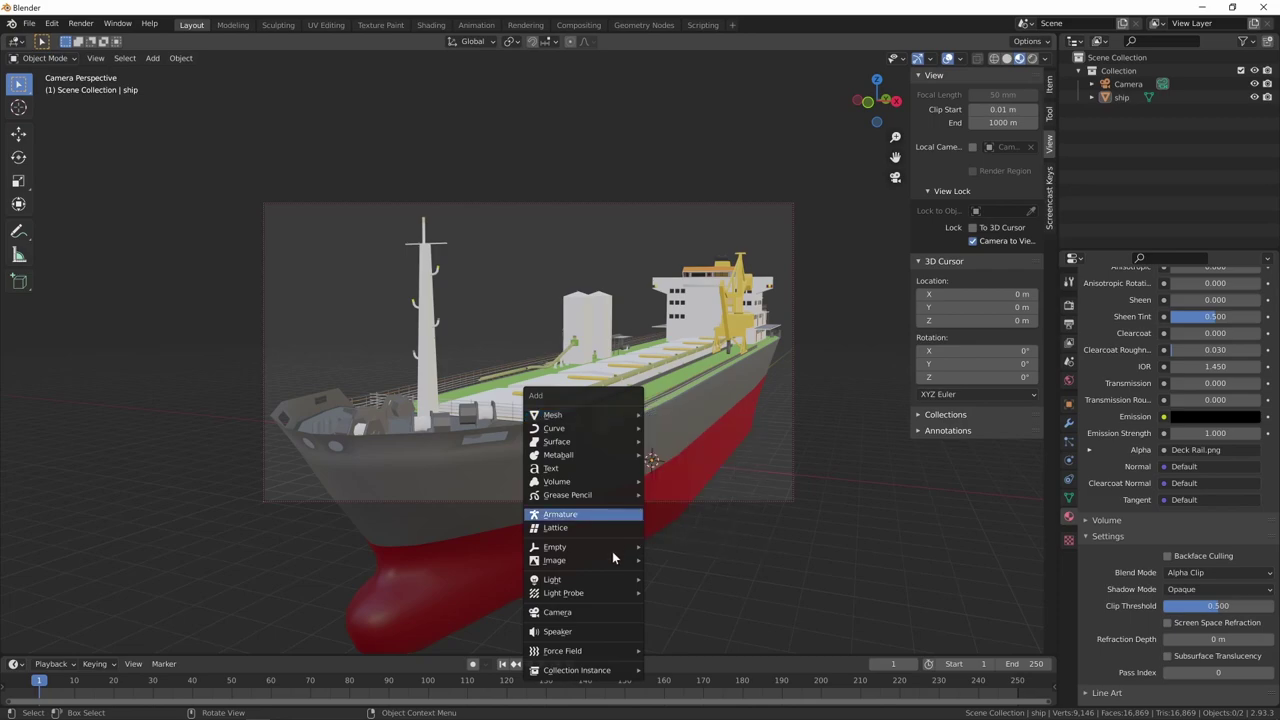
pyautogui.moveTo(568, 495)
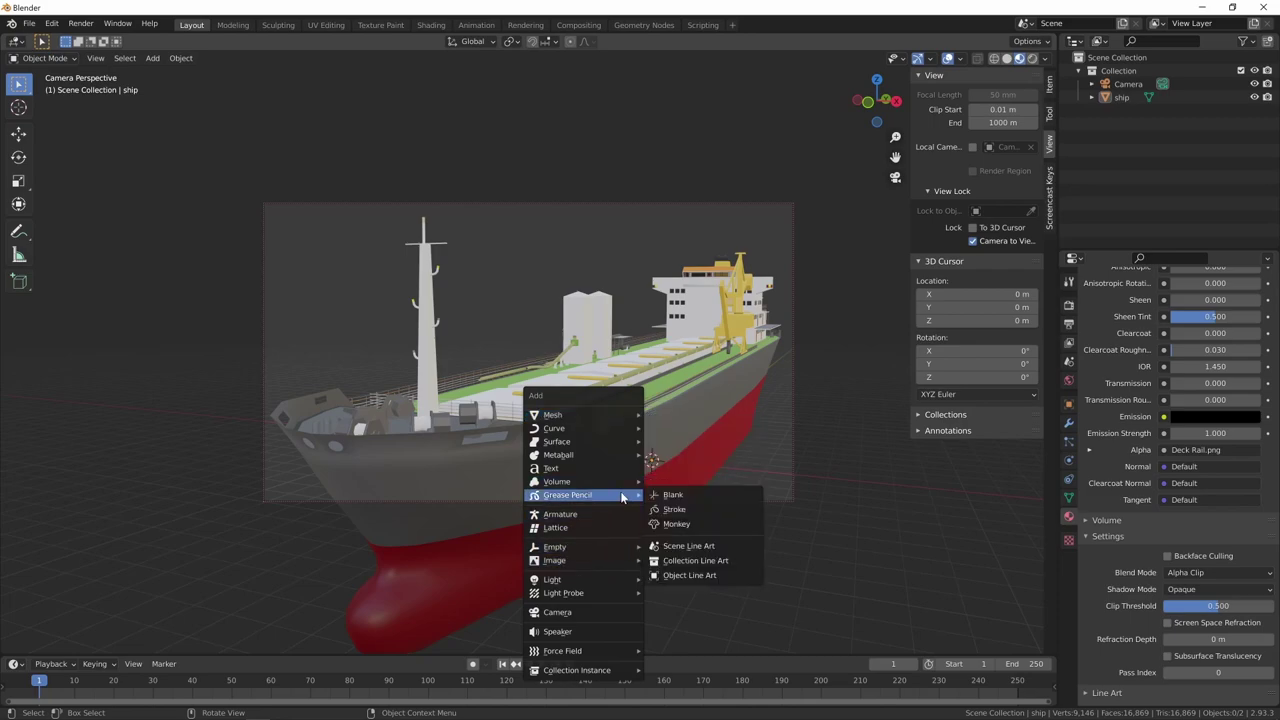
# Step: Add a Scene Line Art grease-pencil object, deselect it, and tilt the camera higher over the ship
pyautogui.click(703, 552)
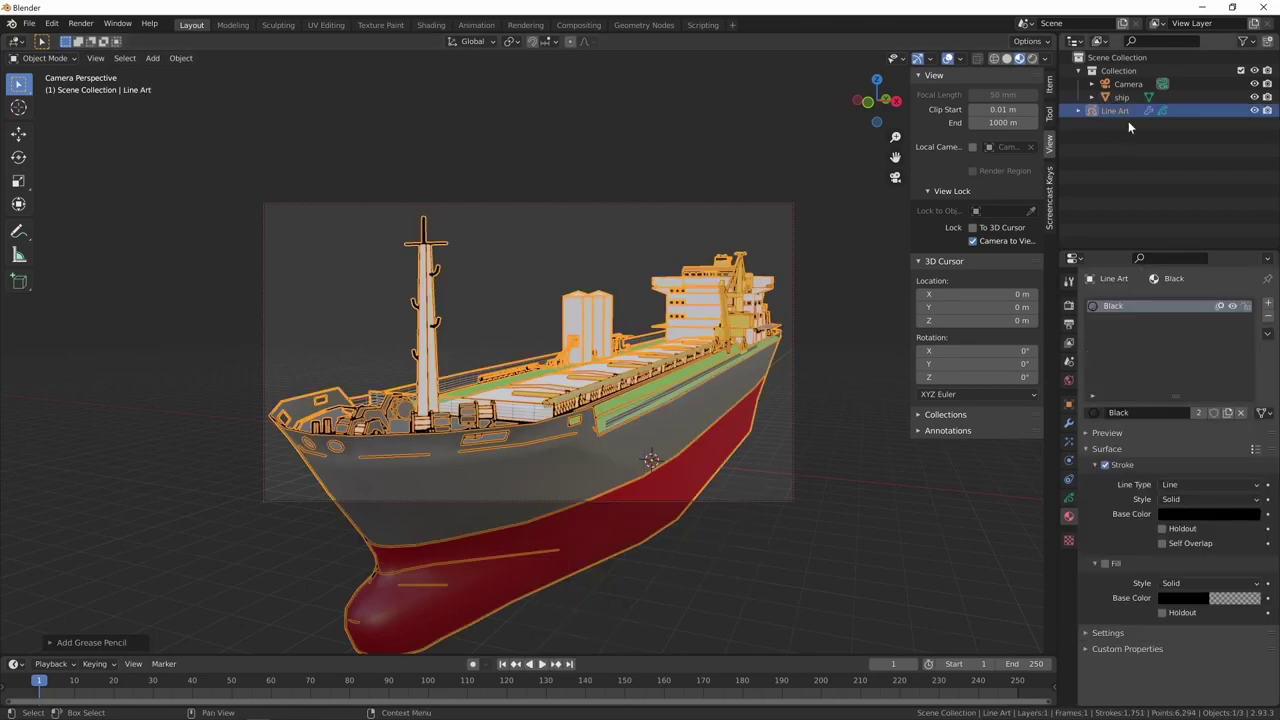
pyautogui.click(767, 460)
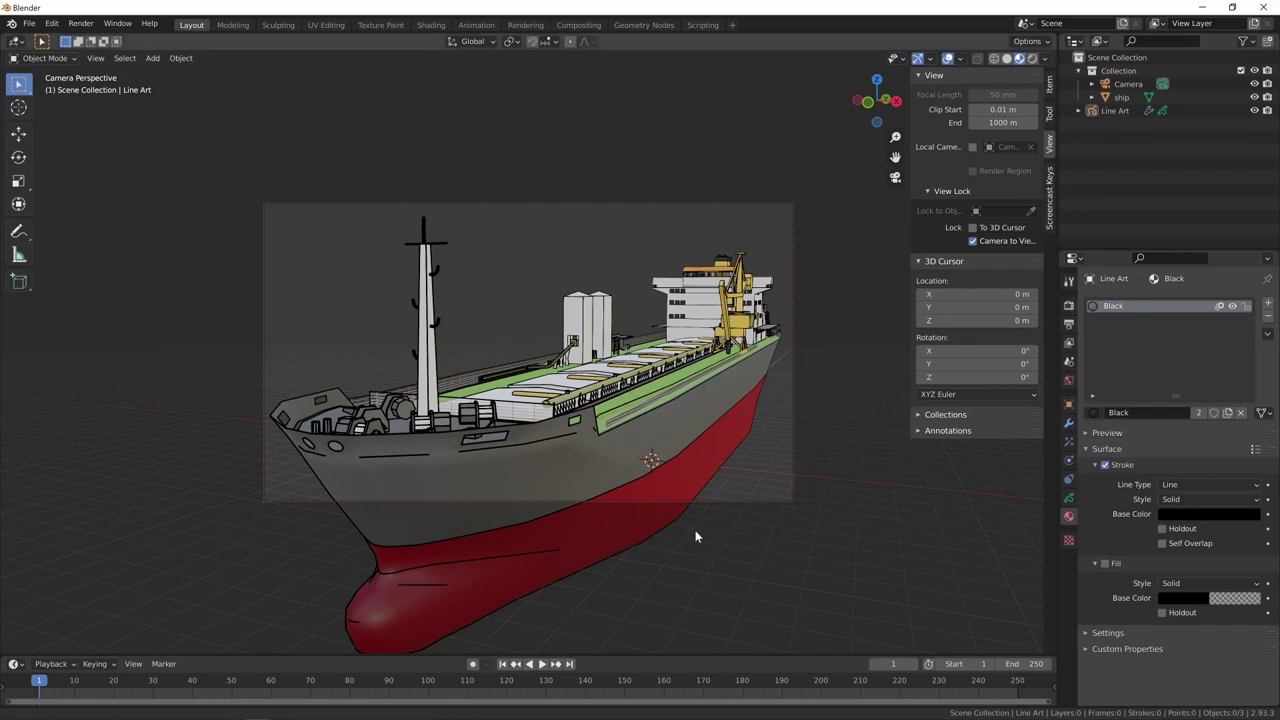
pyautogui.scroll(2, 705, 520)
pyautogui.scroll(2, 714, 510)
pyautogui.scroll(-2, 700, 523)
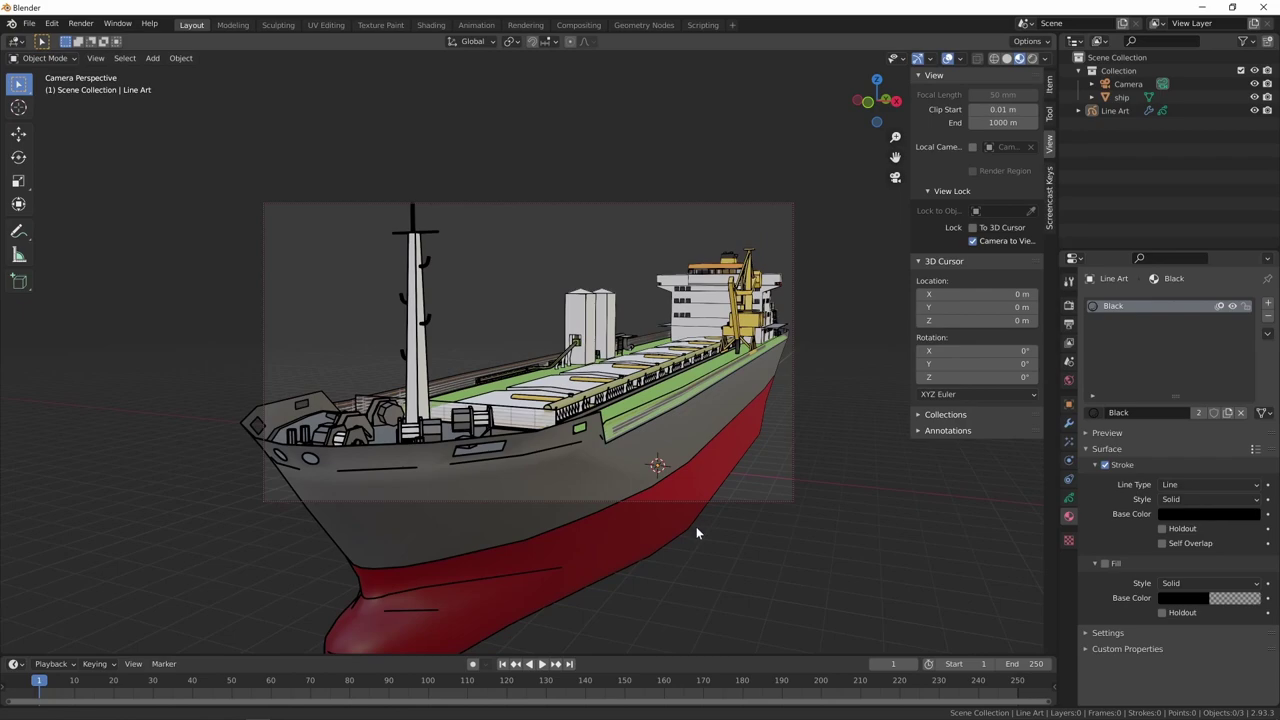
pyautogui.scroll(-1, 694, 528)
pyautogui.scroll(-1, 686, 537)
pyautogui.scroll(-1, 680, 541)
pyautogui.moveTo(680, 545)
pyautogui.mouseDown(button='middle')
pyautogui.moveTo(735, 447)
pyautogui.moveTo(719, 447)
pyautogui.mouseUp(button='middle')
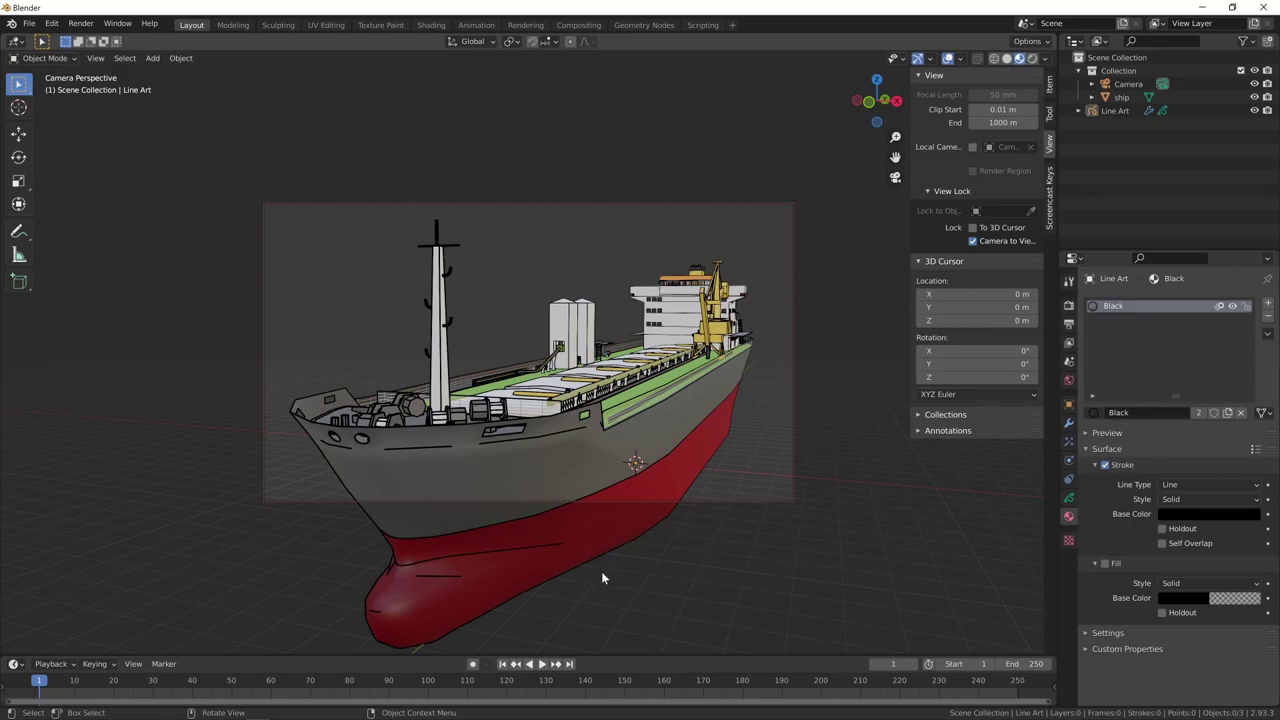
# Step: Leave the camera view and orbit around the ship's side and green deck
pyautogui.press('KP_0')
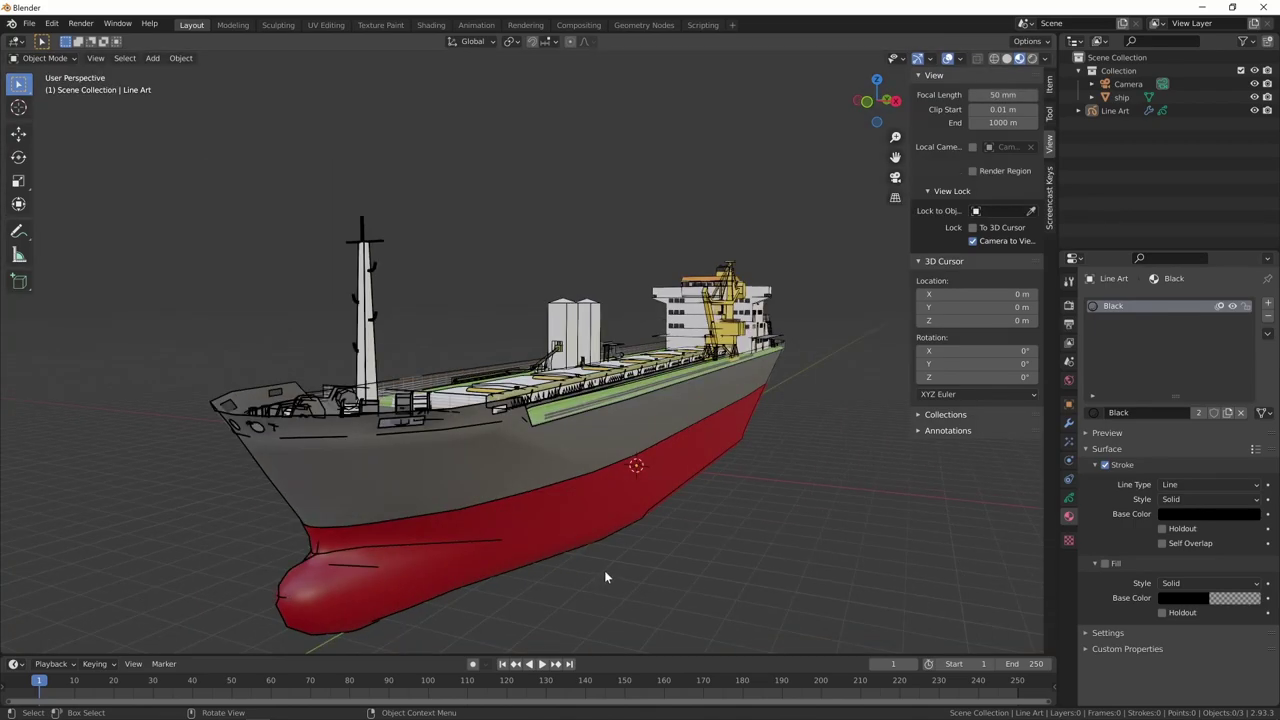
pyautogui.moveTo(767, 444)
pyautogui.mouseDown(button='middle')
pyautogui.moveTo(757, 459)
pyautogui.moveTo(714, 446)
pyautogui.moveTo(535, 373)
pyautogui.moveTo(727, 403)
pyautogui.moveTo(652, 440)
pyautogui.moveTo(599, 434)
pyautogui.moveTo(589, 458)
pyautogui.moveTo(589, 400)
pyautogui.moveTo(557, 423)
pyautogui.moveTo(568, 383)
pyautogui.moveTo(514, 400)
pyautogui.moveTo(424, 463)
pyautogui.moveTo(666, 437)
pyautogui.moveTo(746, 448)
pyautogui.moveTo(800, 477)
pyautogui.moveTo(586, 606)
pyautogui.moveTo(688, 465)
pyautogui.moveTo(637, 491)
pyautogui.moveTo(837, 486)
pyautogui.moveTo(755, 486)
pyautogui.mouseUp(button='middle')
pyautogui.moveTo(668, 534)
pyautogui.mouseDown(button='middle')
pyautogui.moveTo(820, 455)
pyautogui.moveTo(739, 510)
pyautogui.mouseUp(button='middle')
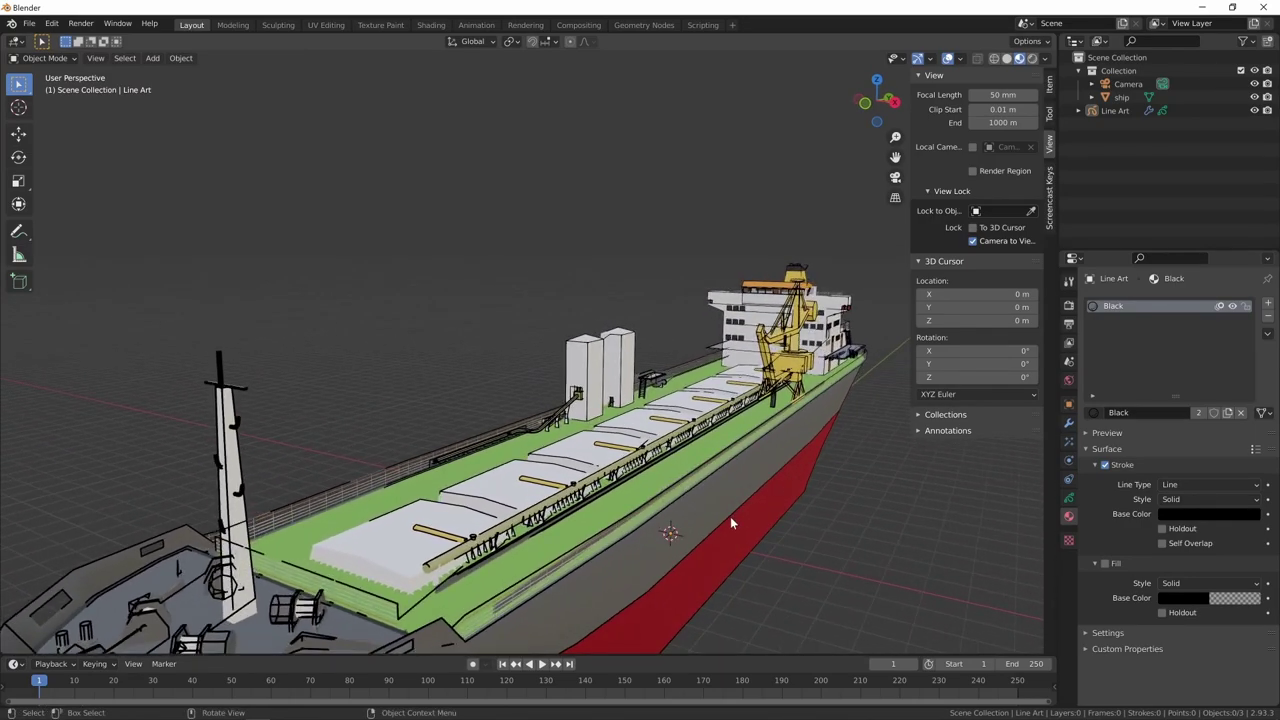
# Step: Reframe the camera closer and lower so the bow and mast fill the shot
pyautogui.press('KP_0')
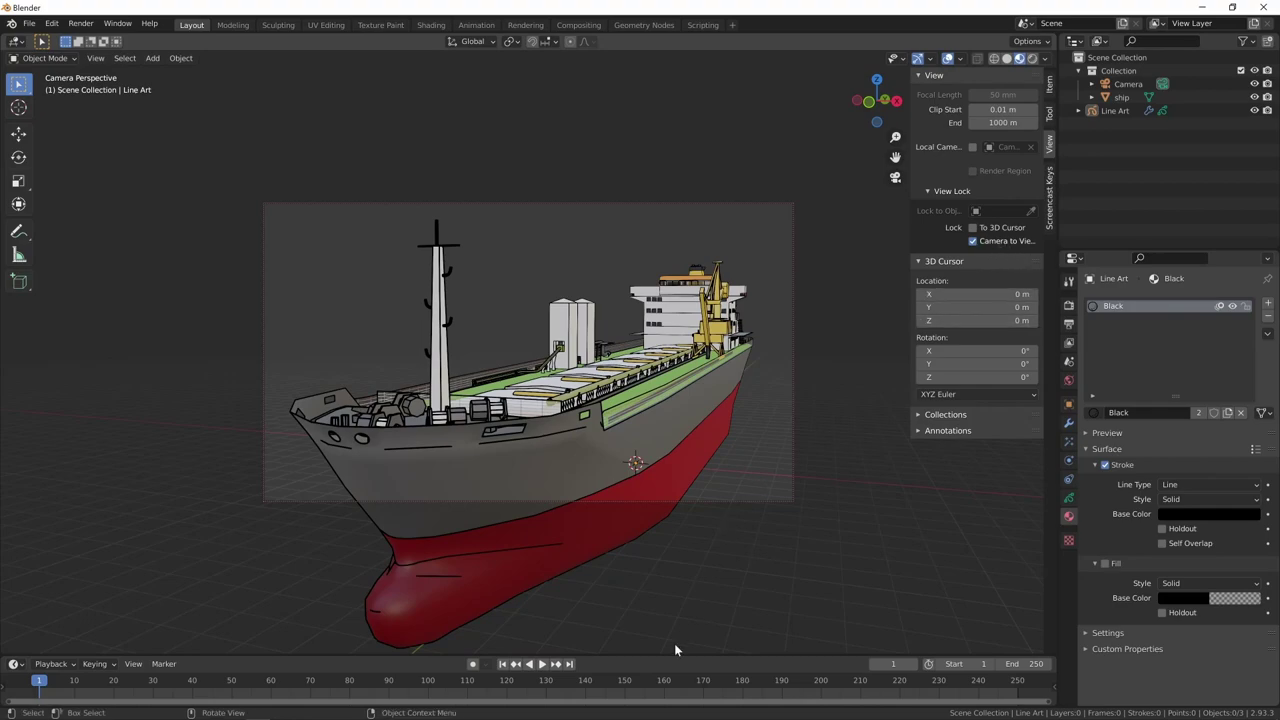
pyautogui.moveTo(726, 492)
pyautogui.mouseDown(button='middle')
pyautogui.moveTo(740, 496)
pyautogui.moveTo(687, 448)
pyautogui.moveTo(697, 389)
pyautogui.moveTo(680, 383)
pyautogui.moveTo(688, 392)
pyautogui.moveTo(665, 428)
pyautogui.moveTo(693, 360)
pyautogui.moveTo(685, 367)
pyautogui.mouseUp(button='middle')
pyautogui.scroll(1, 686, 427)
pyautogui.scroll(3, 675, 434)
pyautogui.scroll(2, 710, 396)
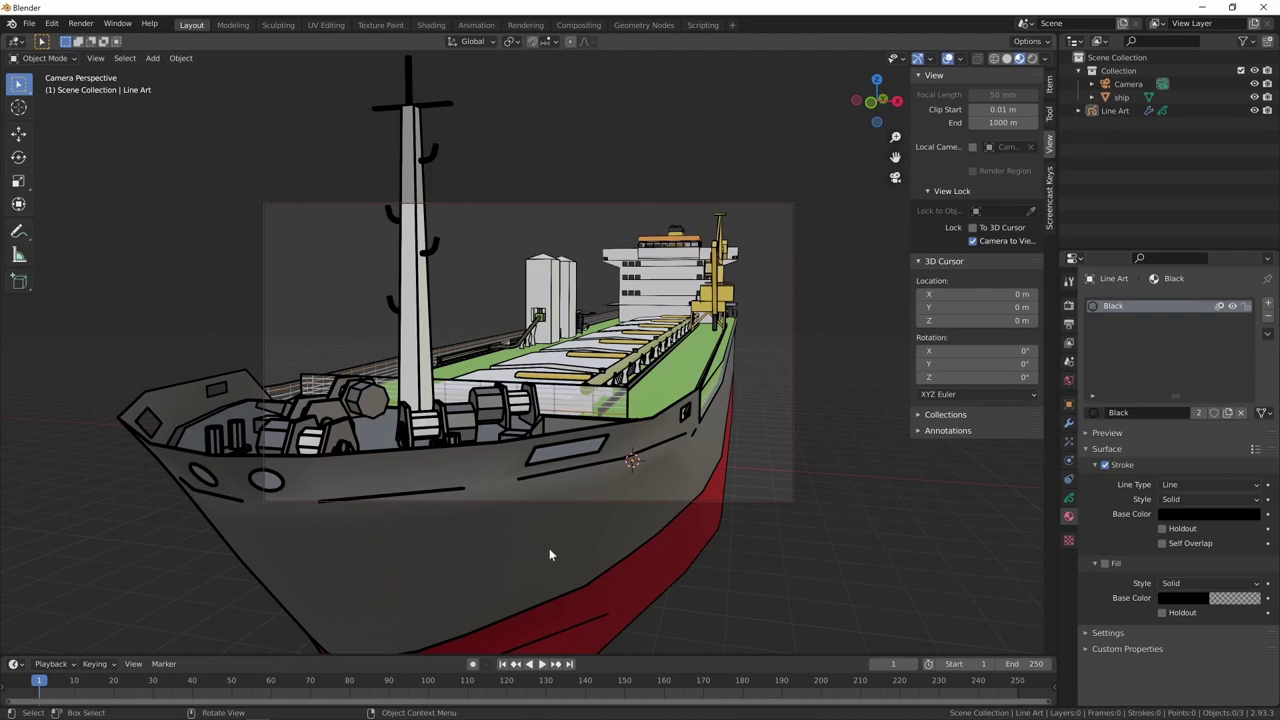
# Step: Use Solid shading with Flat lighting, Single colour and shadows at 0.777 strength
pyautogui.click(1009, 59)
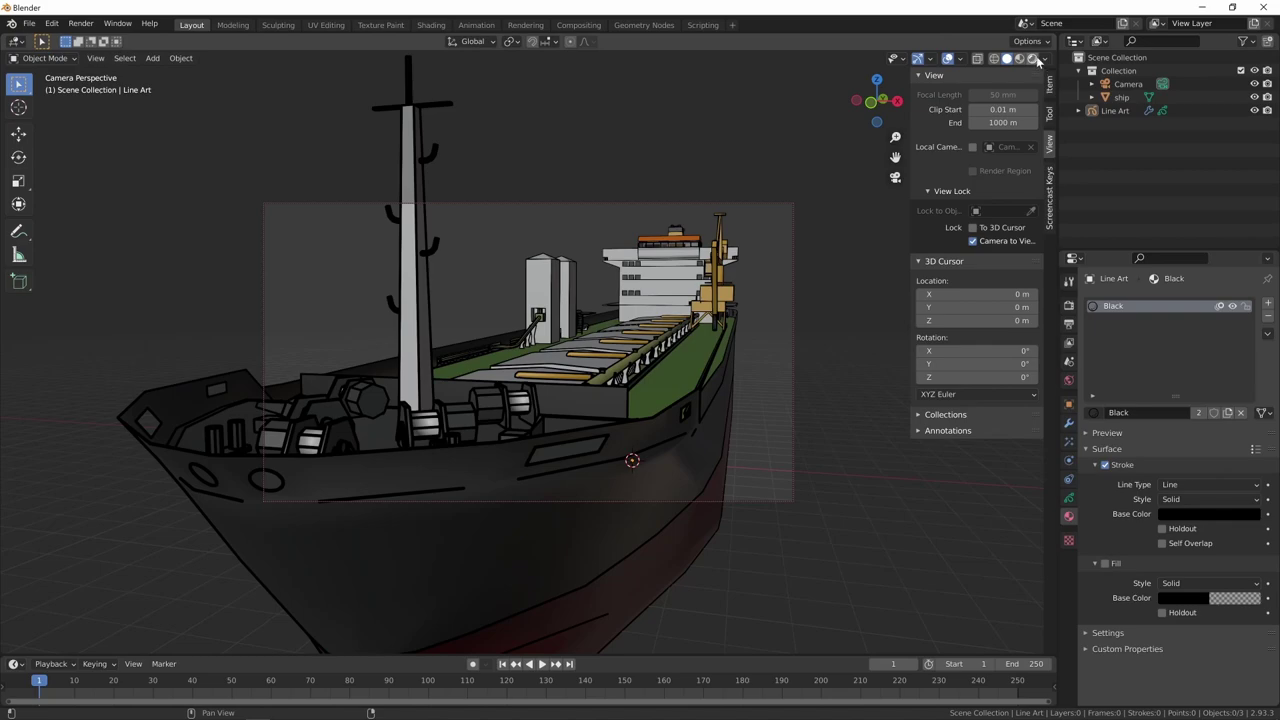
pyautogui.click(1048, 60)
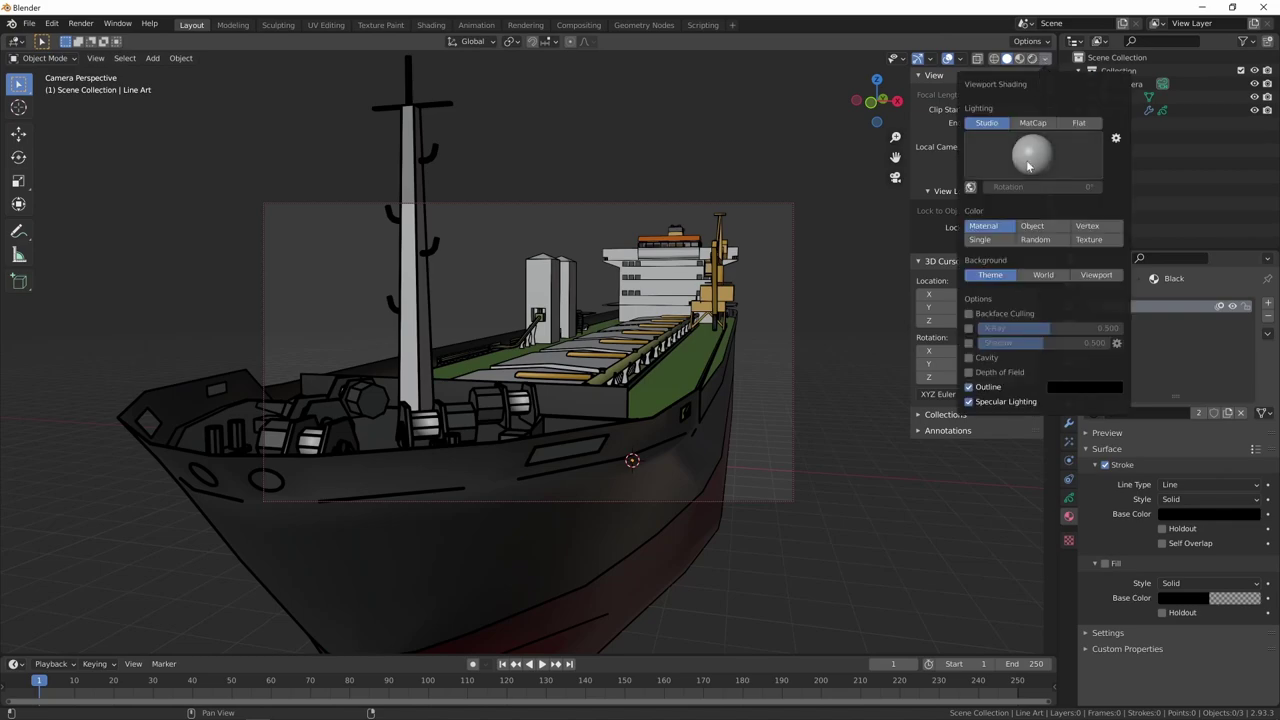
pyautogui.click(1077, 124)
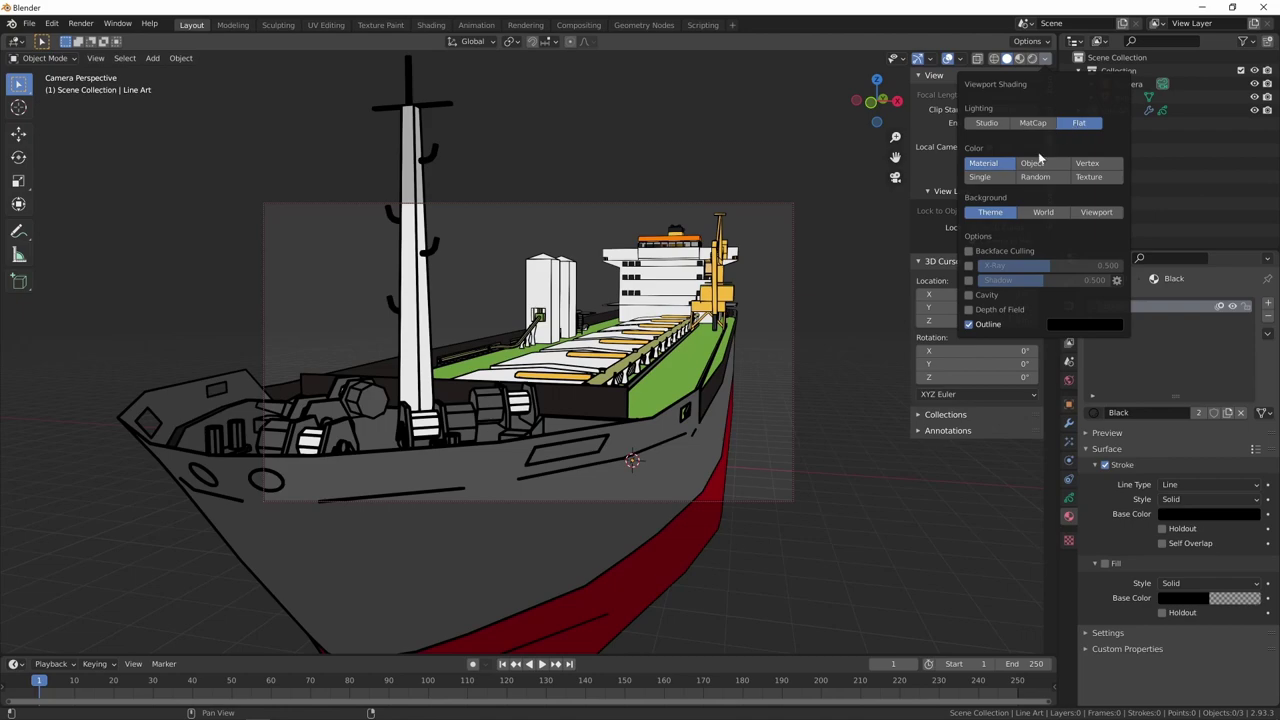
pyautogui.click(968, 280)
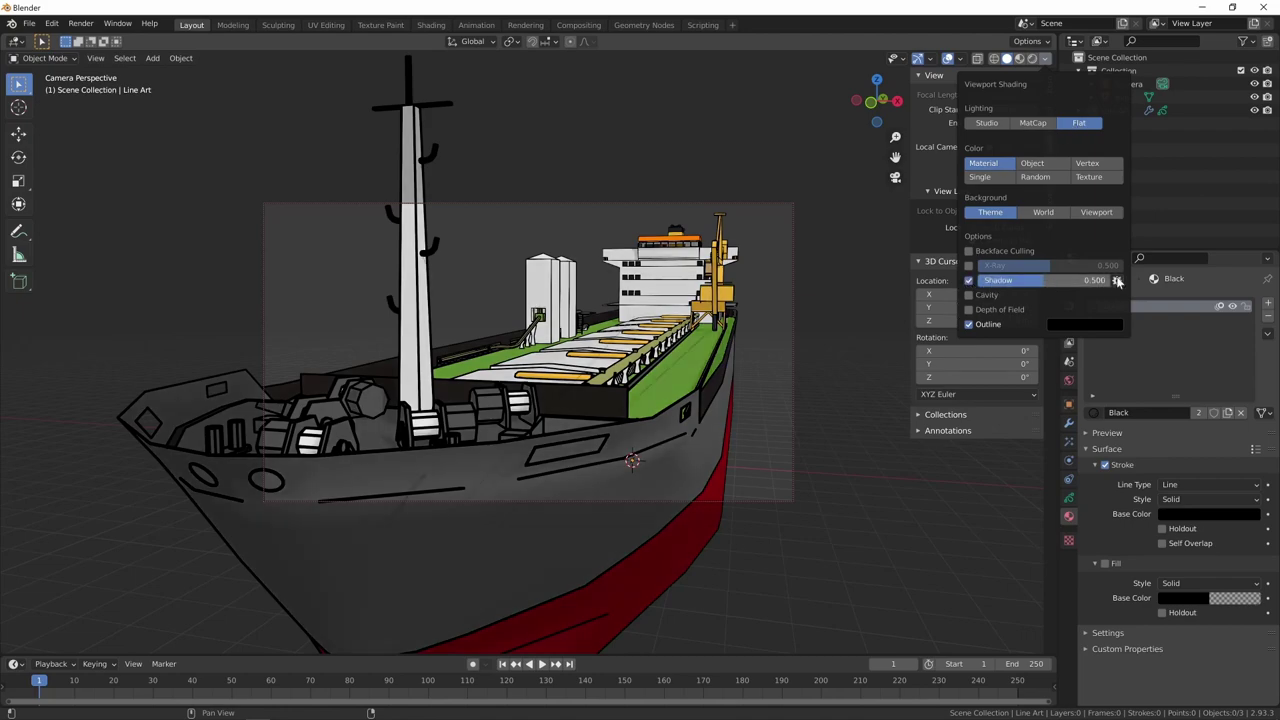
pyautogui.moveTo(1057, 282)
pyautogui.mouseDown()
pyautogui.moveTo(1095, 285)
pyautogui.moveTo(991, 287)
pyautogui.moveTo(1108, 283)
pyautogui.moveTo(1151, 330)
pyautogui.mouseUp()
pyautogui.click(1117, 281)
pyautogui.moveTo(1143, 337); pyautogui.dragTo(1112, 346)
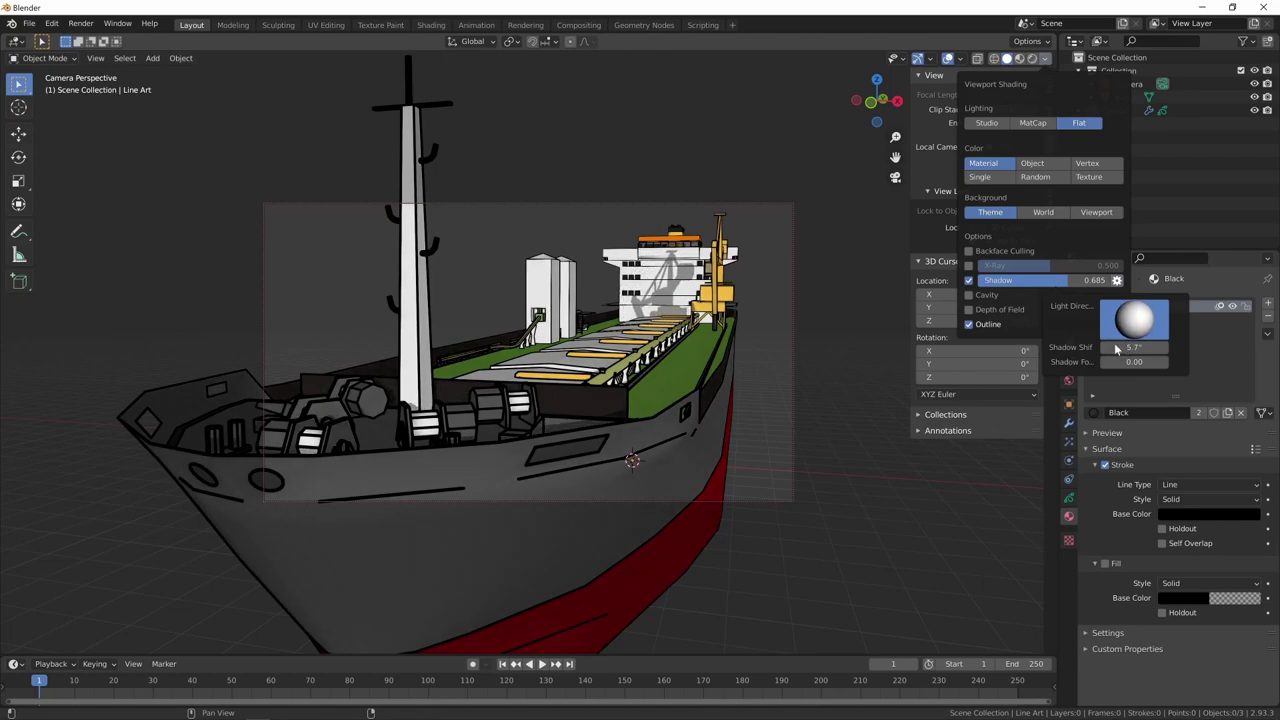
pyautogui.moveTo(1062, 280); pyautogui.dragTo(1080, 280)
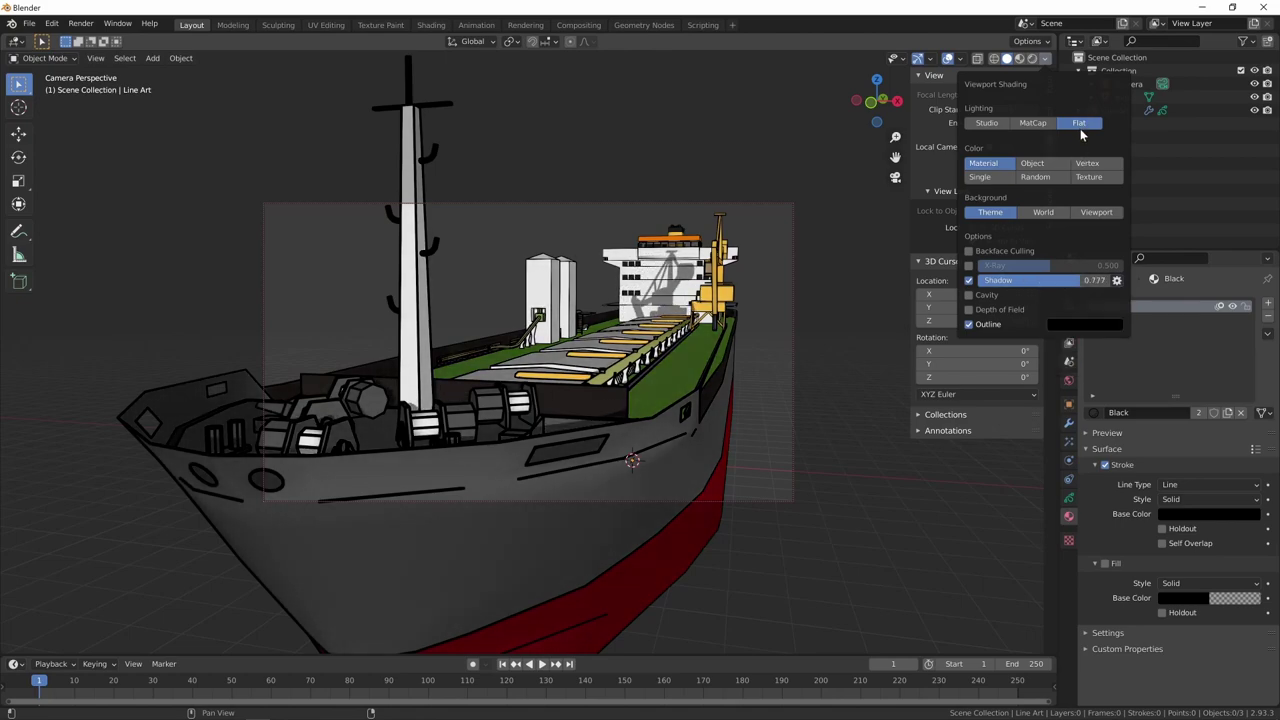
pyautogui.click(985, 177)
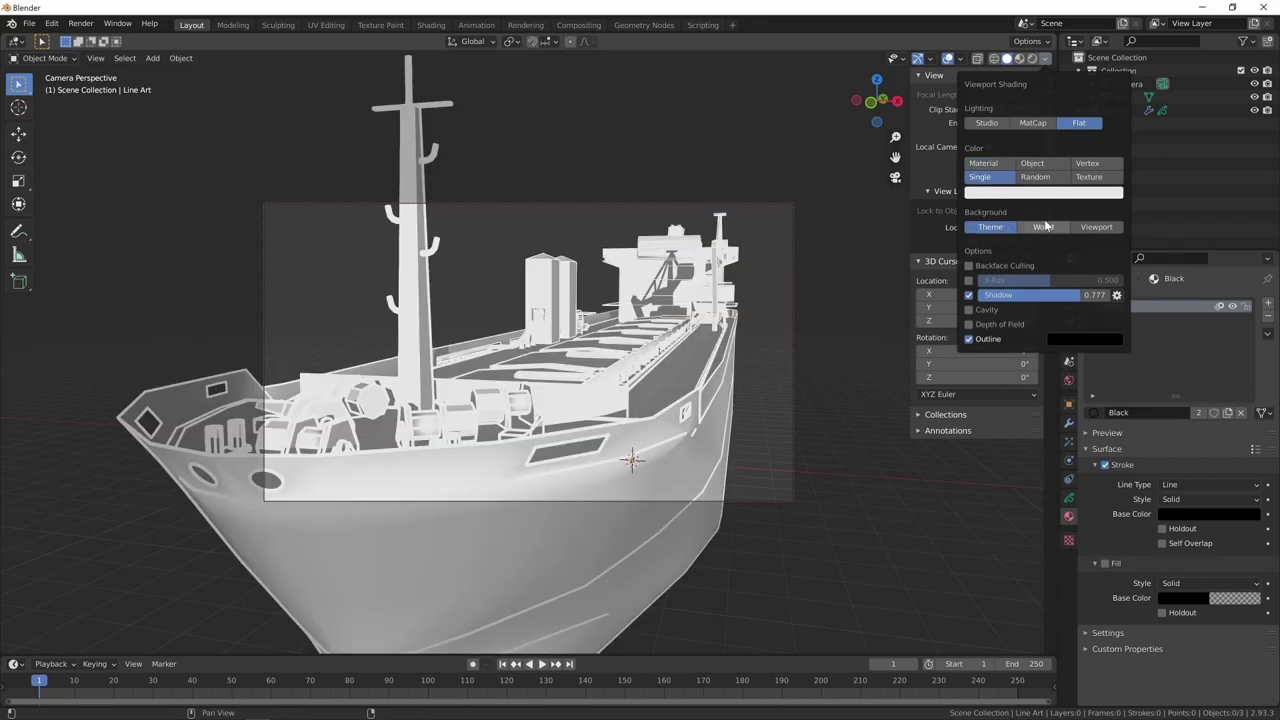
# Step: Try a light pink single colour for the ship, then cancel back to white
pyautogui.click(1062, 197)
pyautogui.moveTo(1028, 253); pyautogui.dragTo(1022, 259)
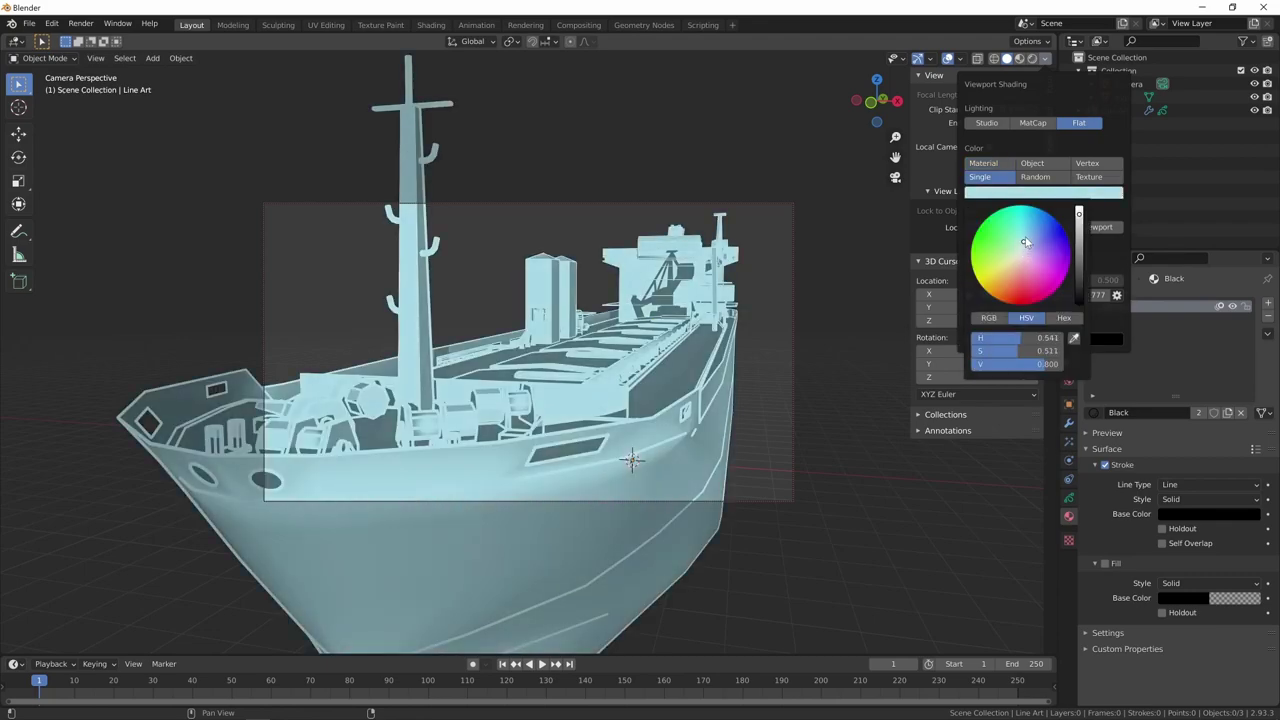
pyautogui.click(1080, 210)
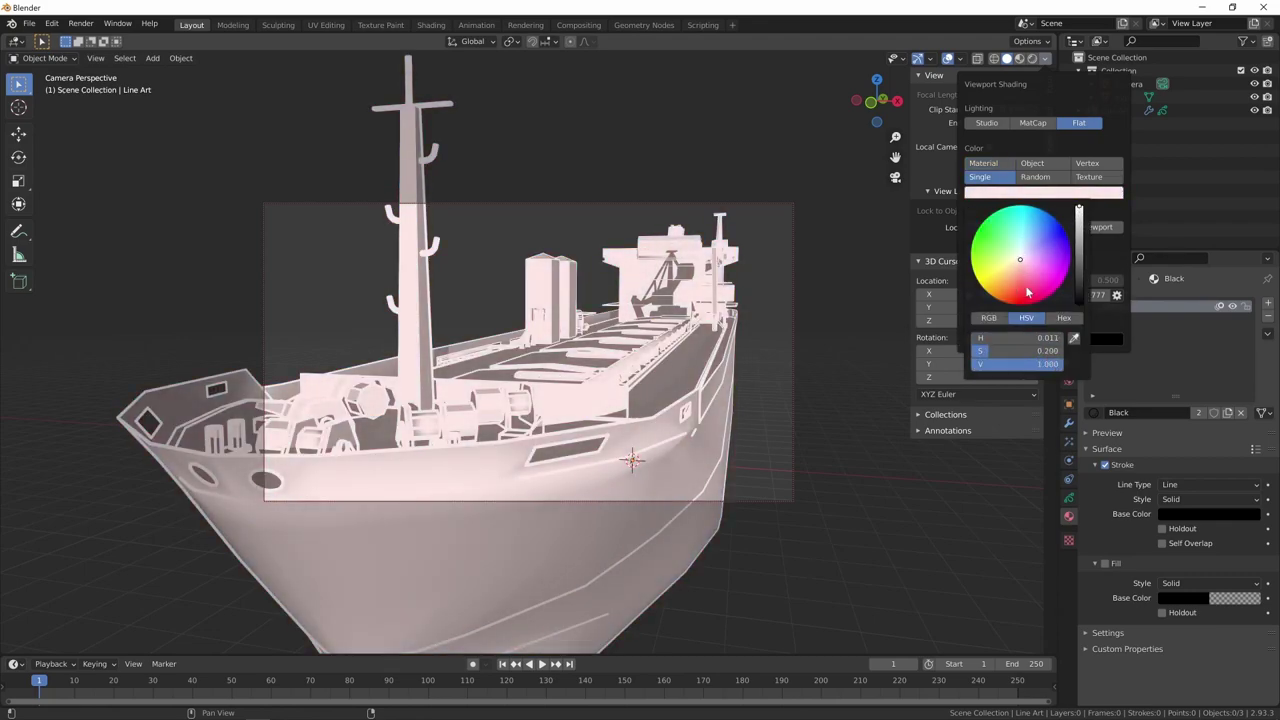
pyautogui.press('Escape')
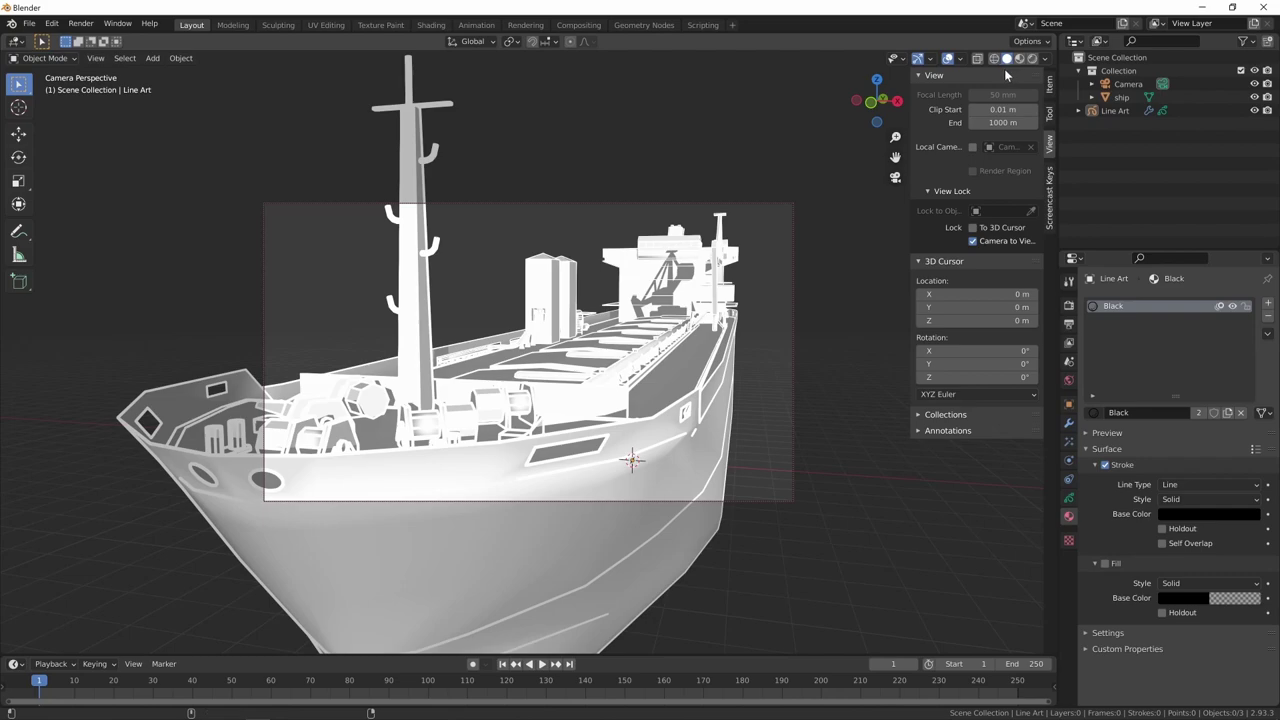
# Step: Set the viewport colour mode to Object
pyautogui.click(1044, 58)
pyautogui.click(983, 163)
pyautogui.click(1032, 163)
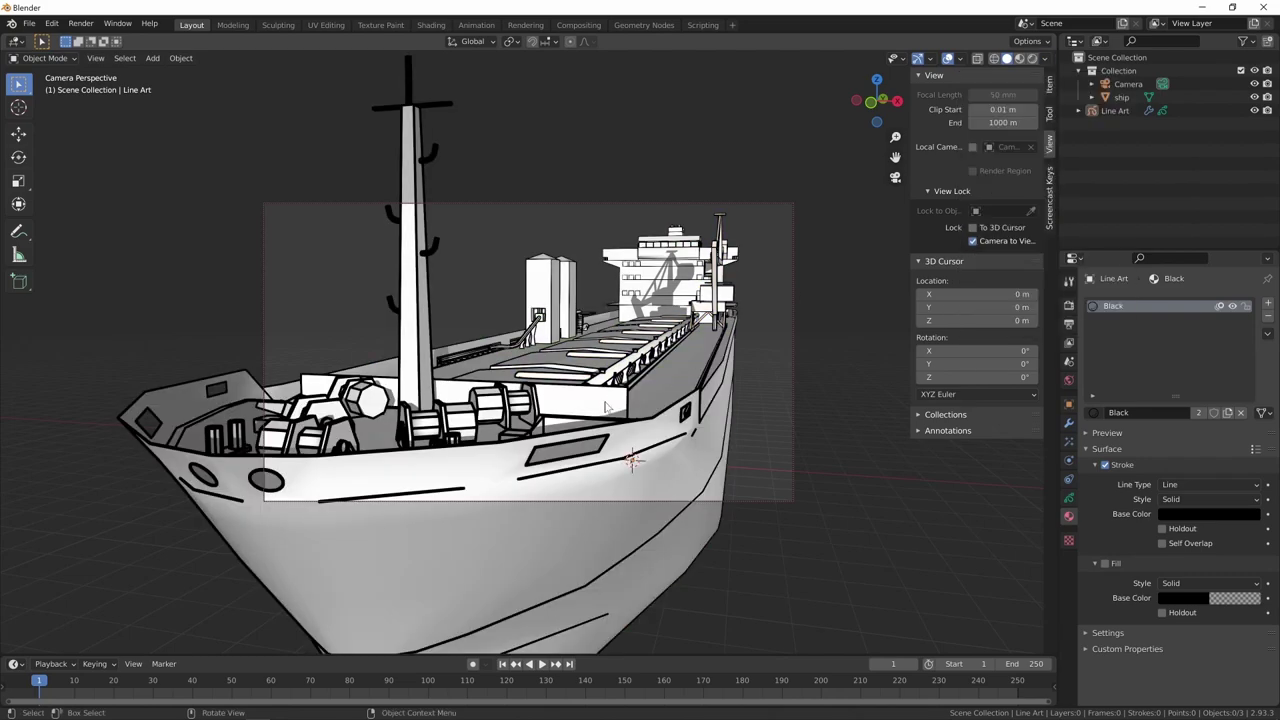
pyautogui.click(1044, 60)
pyautogui.click(1044, 60)
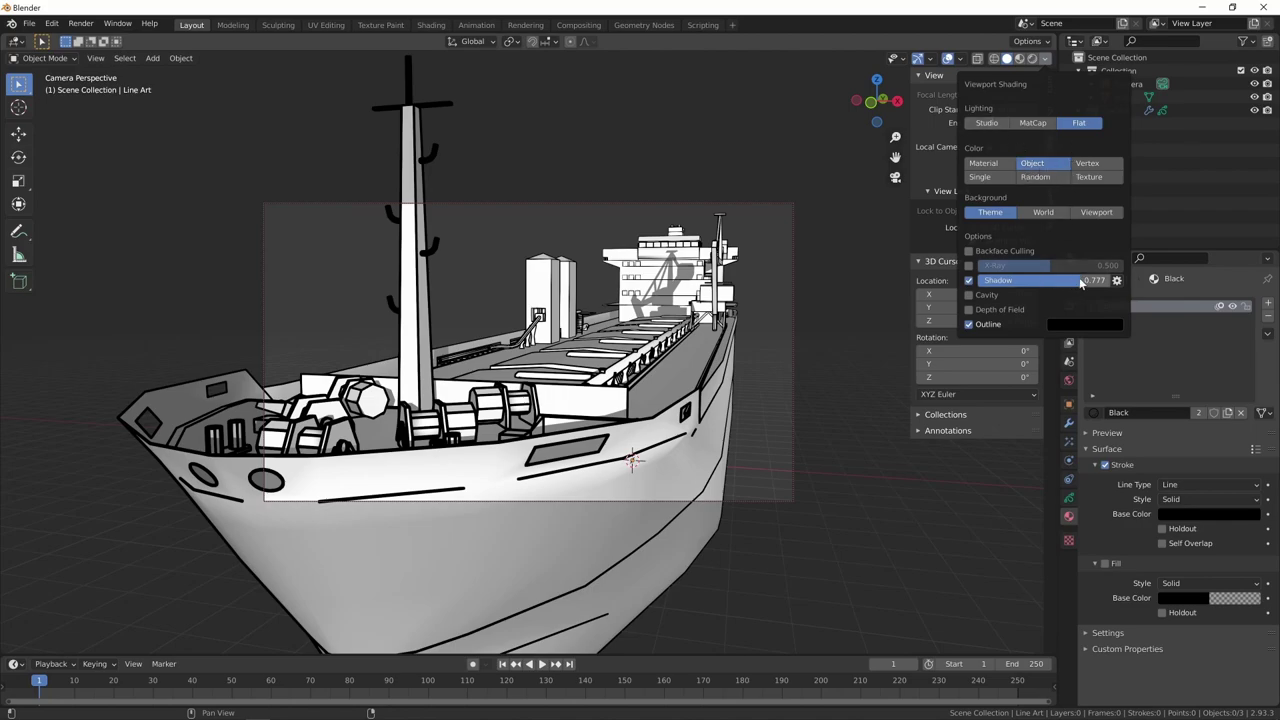
# Step: Rotate the shadow light direction and lower shadow strength to about 0.465
pyautogui.click(1117, 283)
pyautogui.moveTo(1125, 315)
pyautogui.mouseDown()
pyautogui.moveTo(1158, 272)
pyautogui.moveTo(1140, 280)
pyautogui.mouseUp()
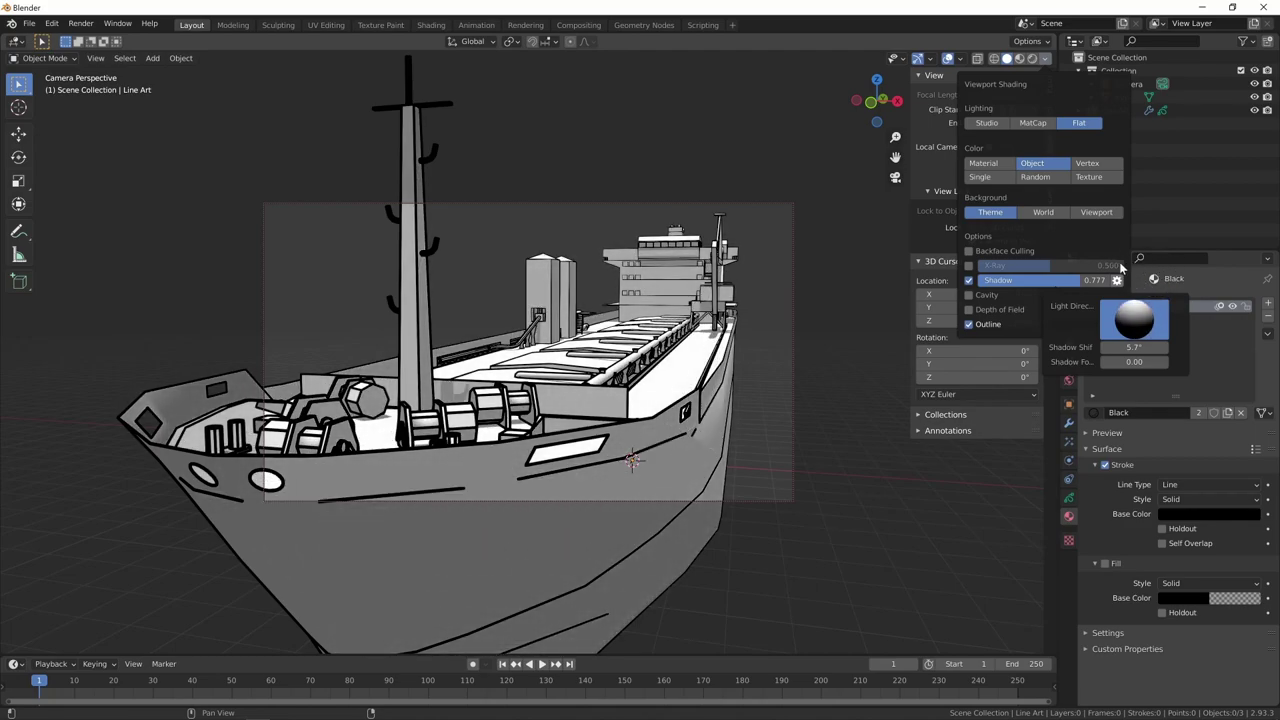
pyautogui.moveTo(1139, 279)
pyautogui.mouseDown()
pyautogui.moveTo(1130, 262)
pyautogui.moveTo(1145, 318)
pyautogui.mouseUp()
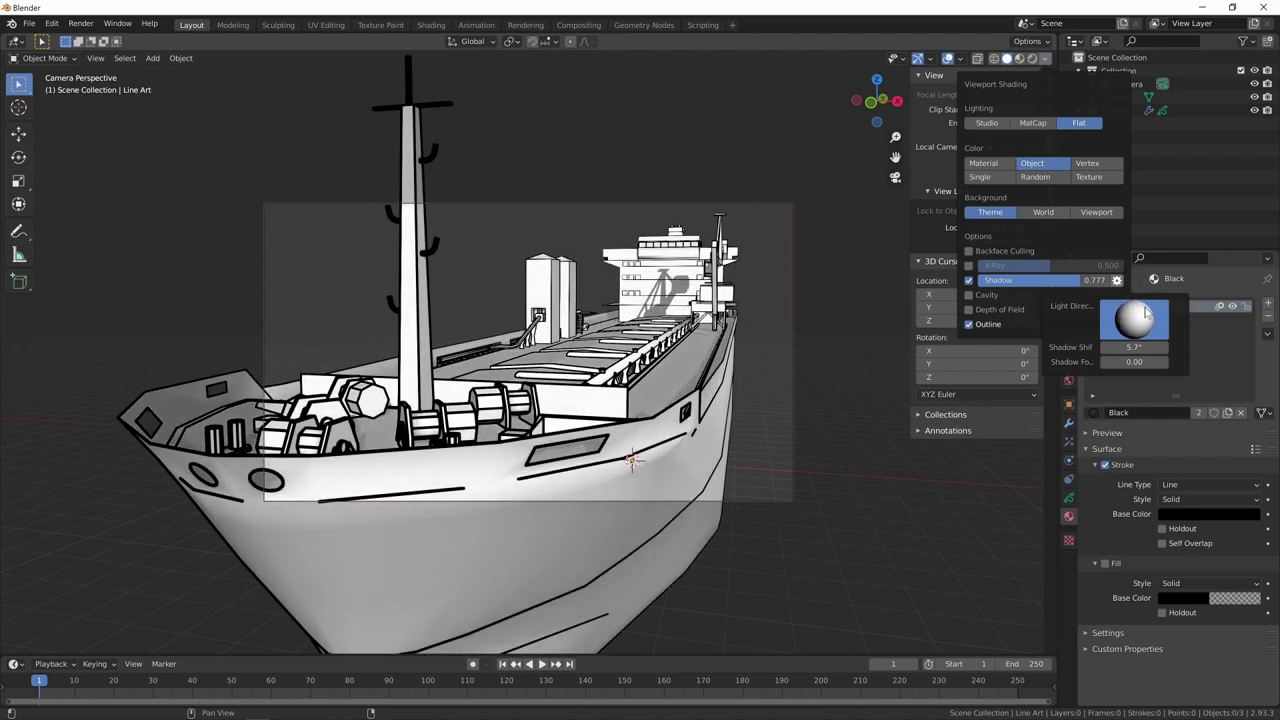
pyautogui.moveTo(1064, 284); pyautogui.dragTo(1043, 290)
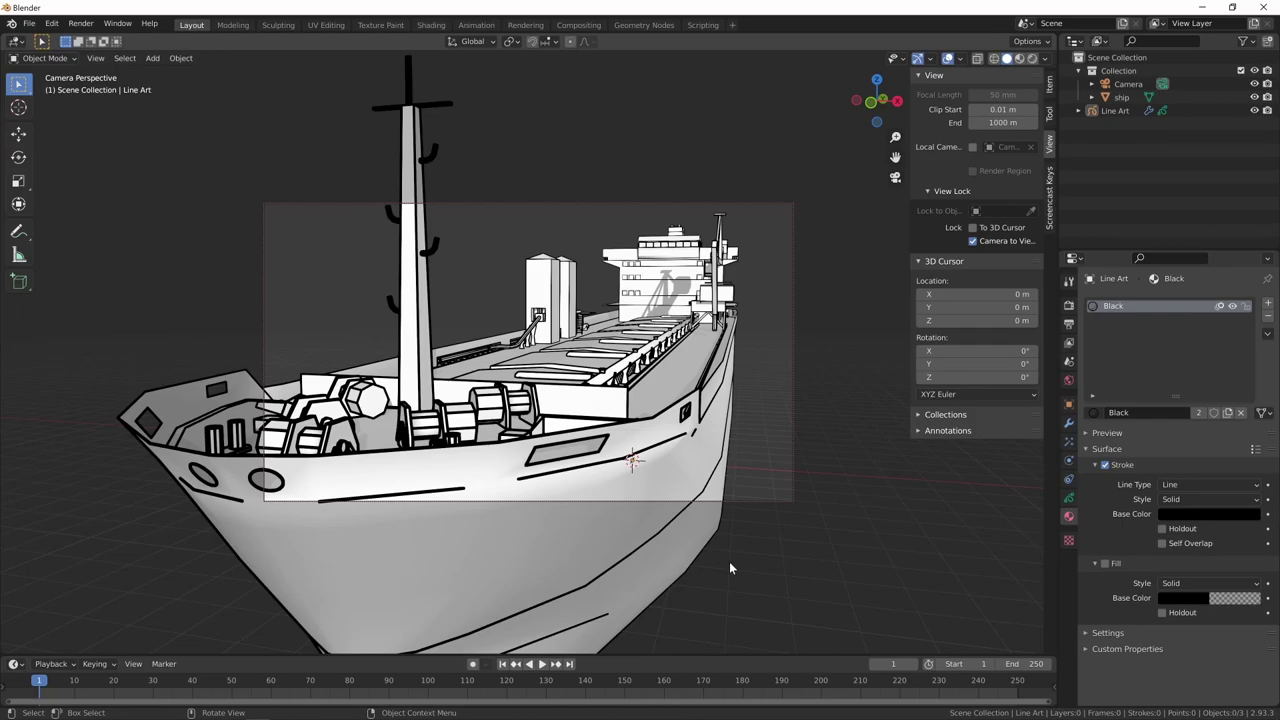
# Step: Orbit out of the camera to a bow-on view and zoom onto the deck
pyautogui.moveTo(729, 563); pyautogui.dragTo(801, 532, button='middle')
pyautogui.moveTo(724, 512); pyautogui.dragTo(775, 496, button='middle')
pyautogui.scroll(4, 800, 480)
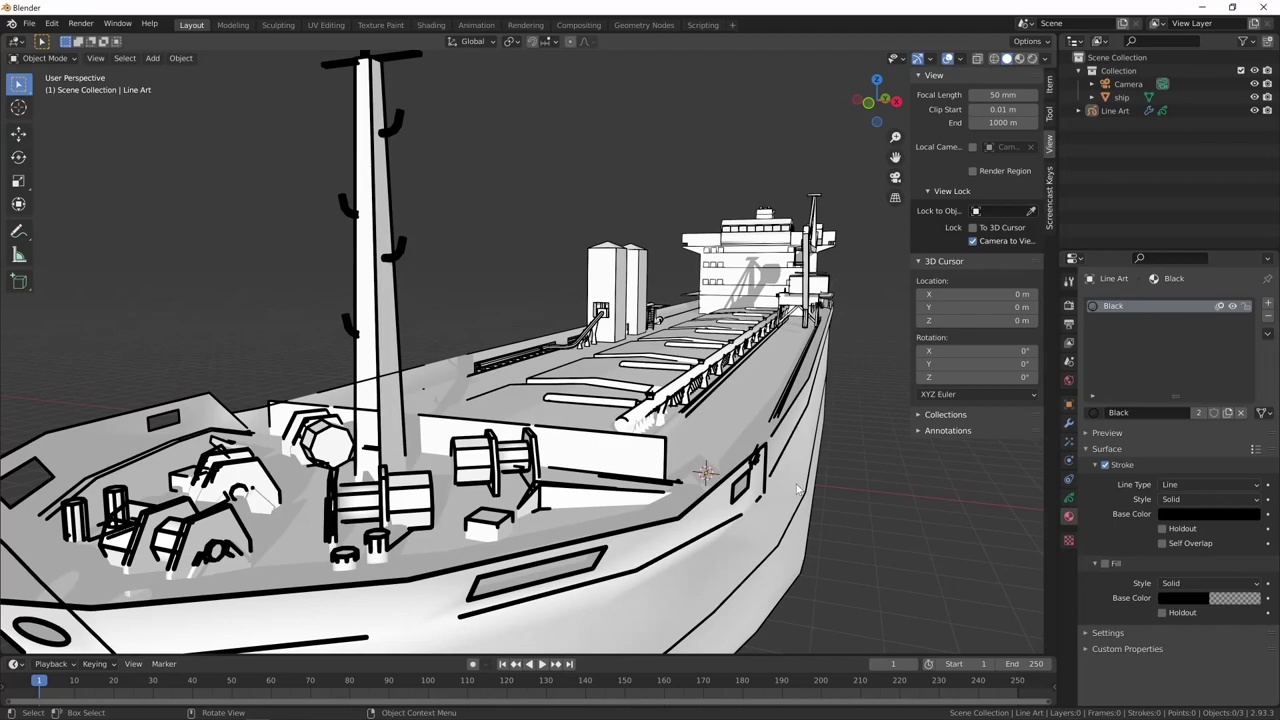